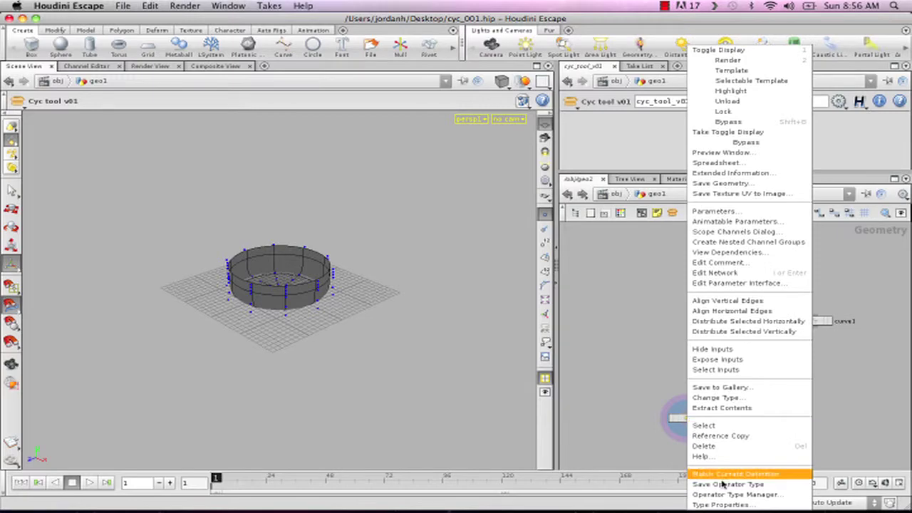
Open the type properties of the cyc_tool_v01 asset node and position the properties window clear of the viewport model.
{"action": "left_click", "coordinate": [736, 506]}
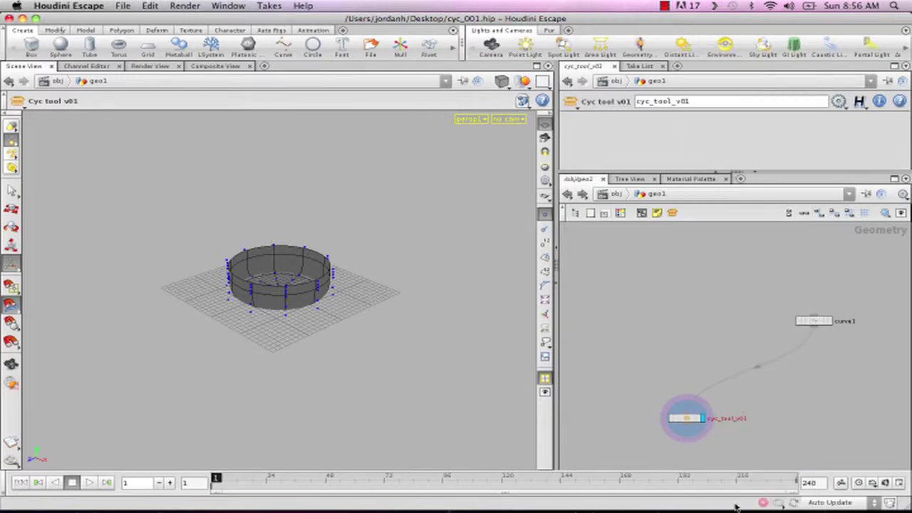
{"action": "left_click_drag", "start_coordinate": [598, 47], "coordinate": [714, 60]}
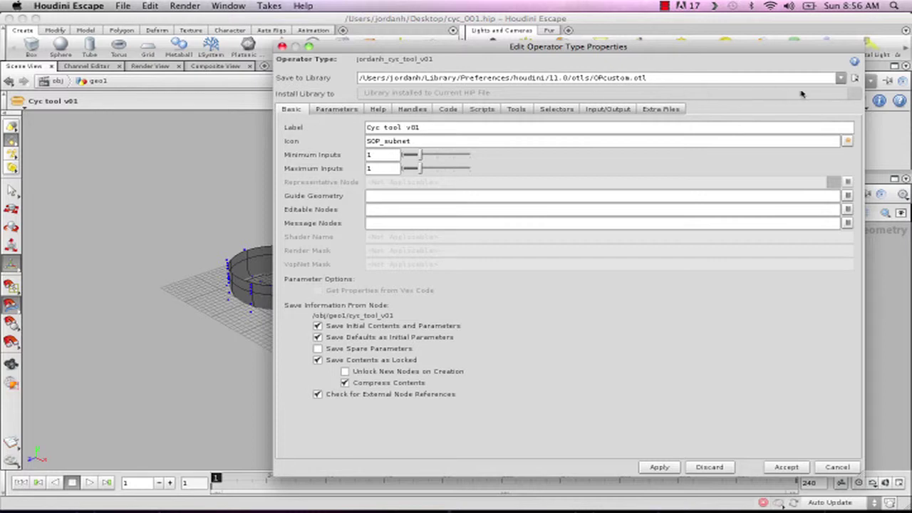
{"action": "left_click_drag", "start_coordinate": [474, 50], "coordinate": [531, 20]}
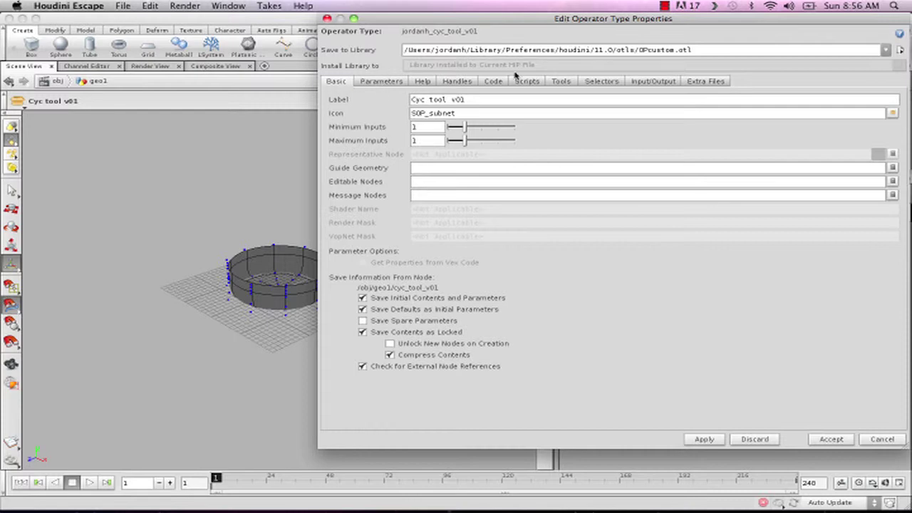
Review the asset's help, handles, code, scripts, tools, selectors, input/output and extra files settings, ending on the basic settings.
{"action": "left_click", "coordinate": [423, 83]}
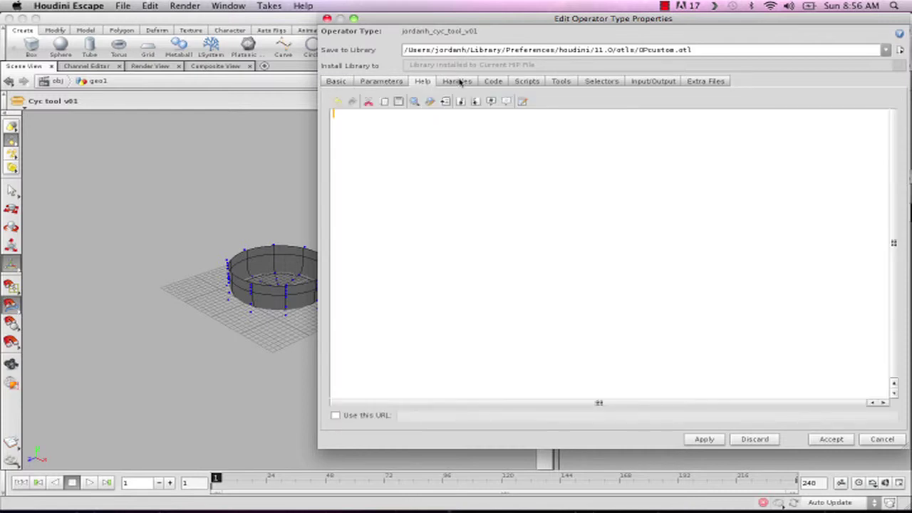
{"action": "left_click", "coordinate": [453, 82]}
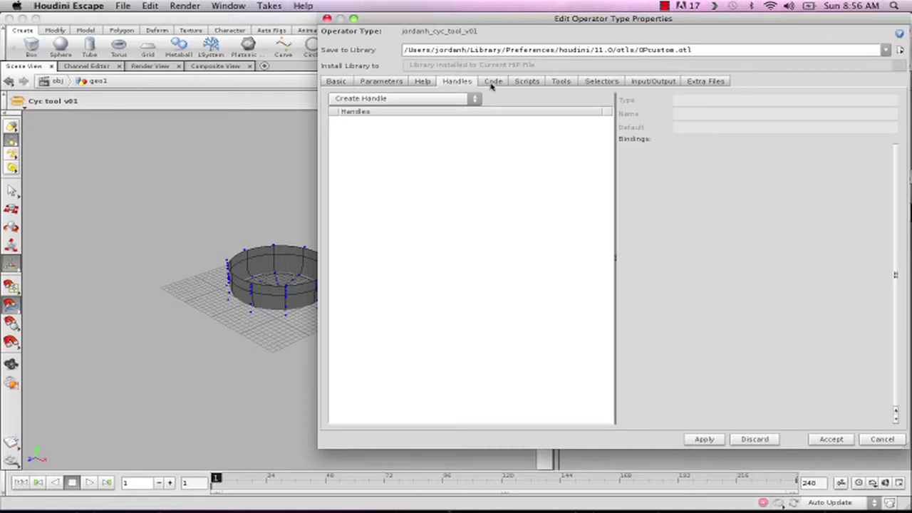
{"action": "left_click", "coordinate": [493, 83]}
{"action": "left_click", "coordinate": [524, 83]}
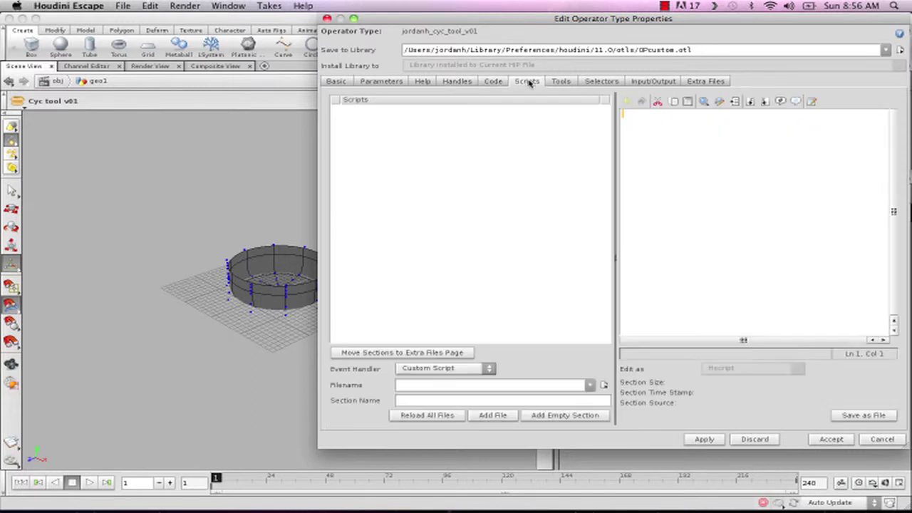
{"action": "left_click", "coordinate": [563, 83]}
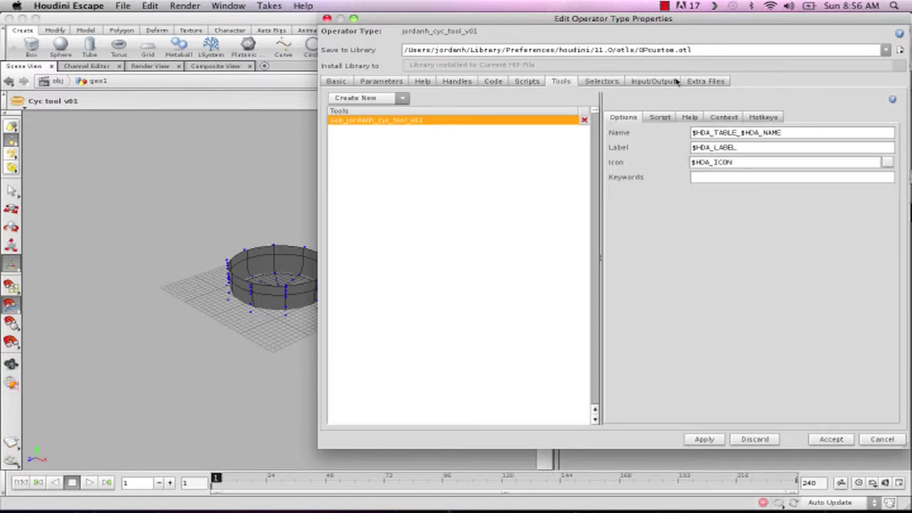
{"action": "left_click", "coordinate": [609, 81]}
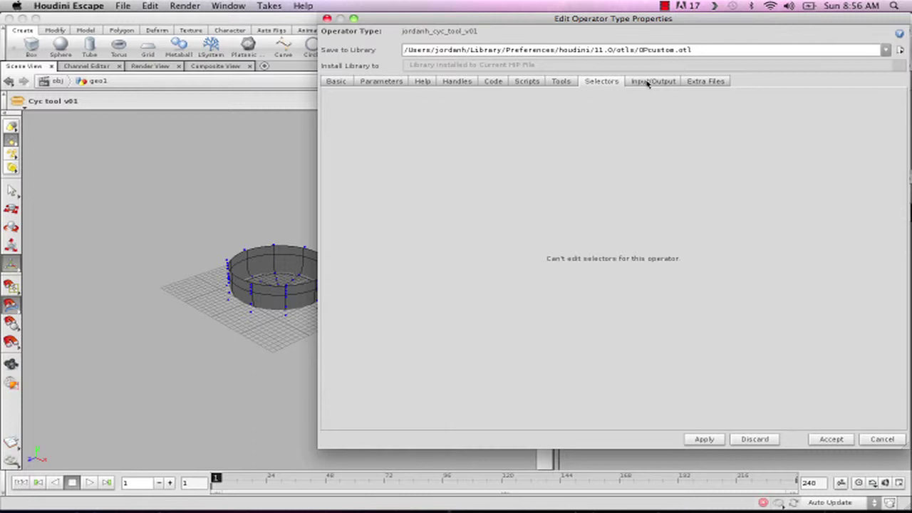
{"action": "left_click", "coordinate": [647, 82]}
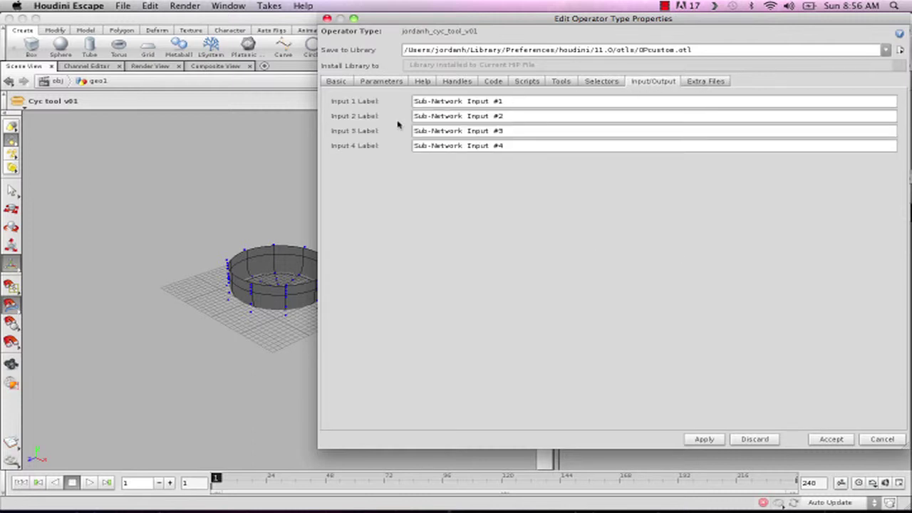
{"action": "left_click", "coordinate": [716, 83]}
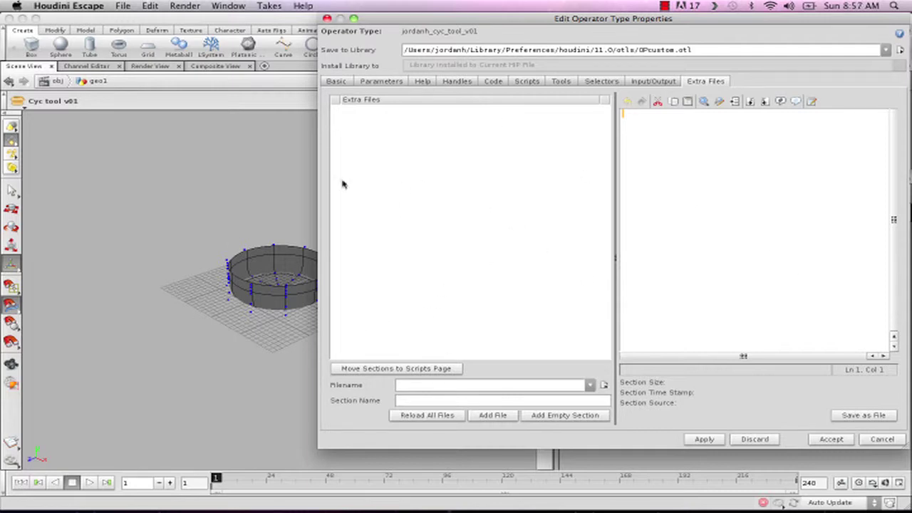
{"action": "left_click", "coordinate": [349, 81]}
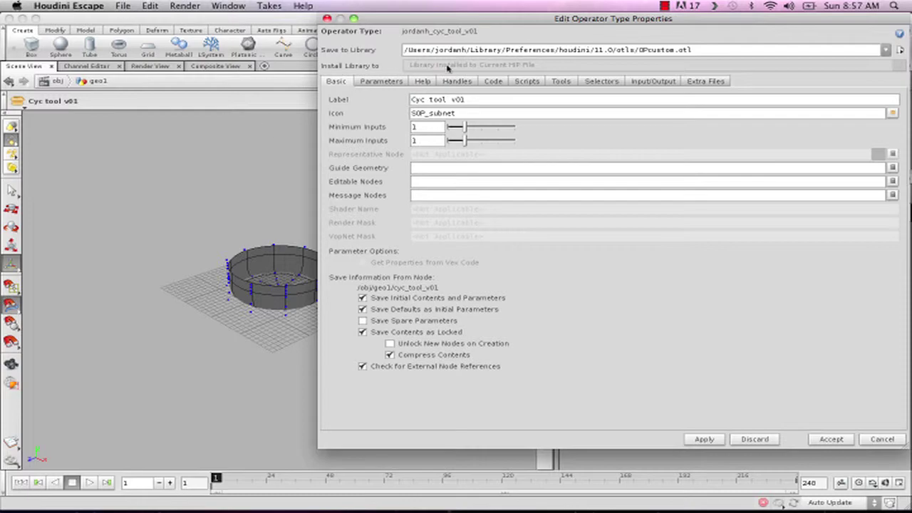
Add a Float parameter under root in the asset's parameter settings.
{"action": "left_click", "coordinate": [392, 82]}
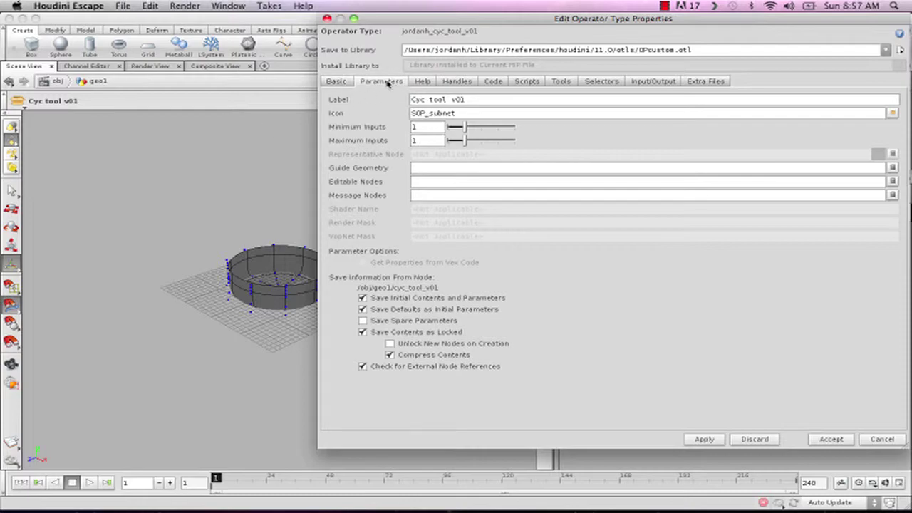
{"action": "left_click_drag", "start_coordinate": [458, 20], "coordinate": [199, 48]}
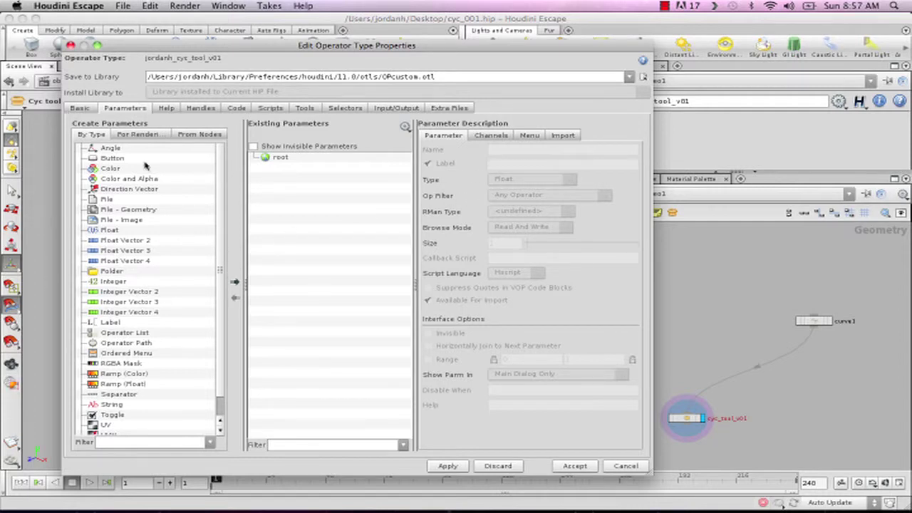
{"action": "left_click_drag", "start_coordinate": [303, 48], "coordinate": [305, 29]}
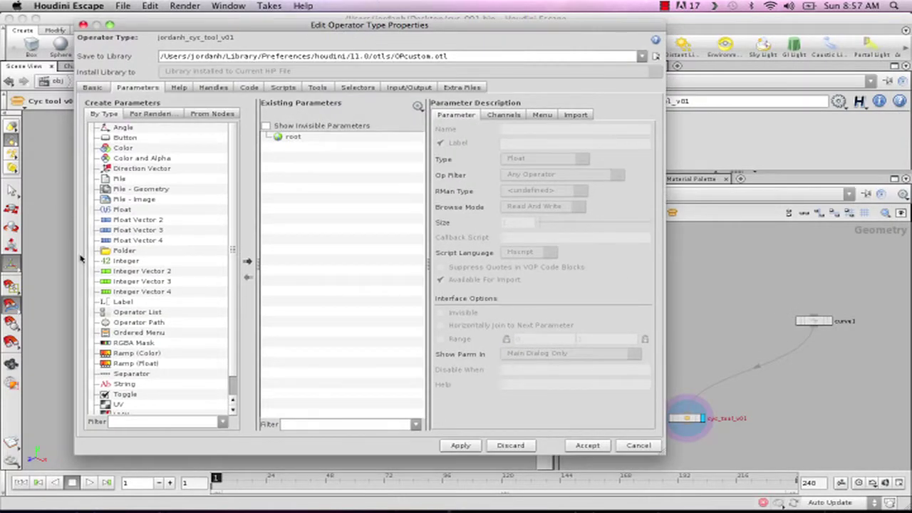
{"action": "left_click", "coordinate": [122, 209]}
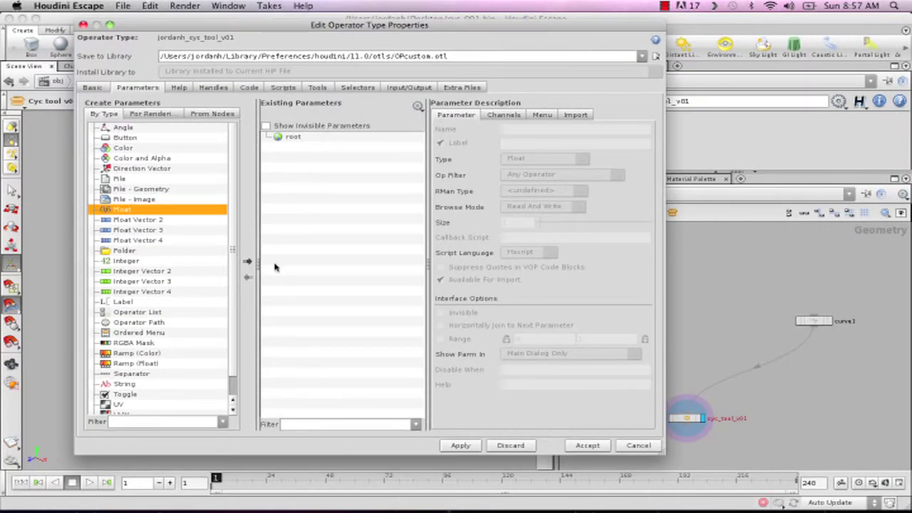
{"action": "left_click", "coordinate": [248, 262]}
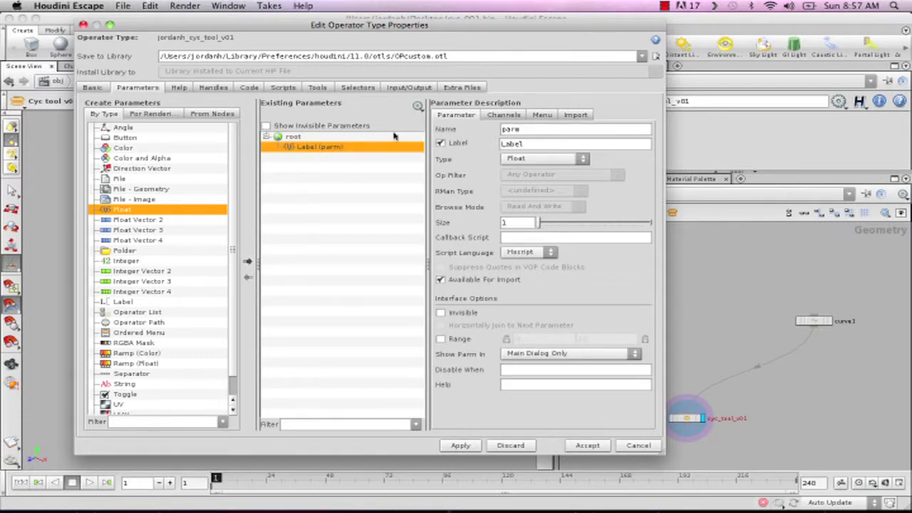
Name the new float parameter cyc_with and label it width.
{"action": "double_click", "coordinate": [510, 129]}
{"action": "type", "text": "w1"}
{"action": "type", "text": "dth"}
{"action": "left_click_drag", "start_coordinate": [531, 130], "coordinate": [501, 130]}
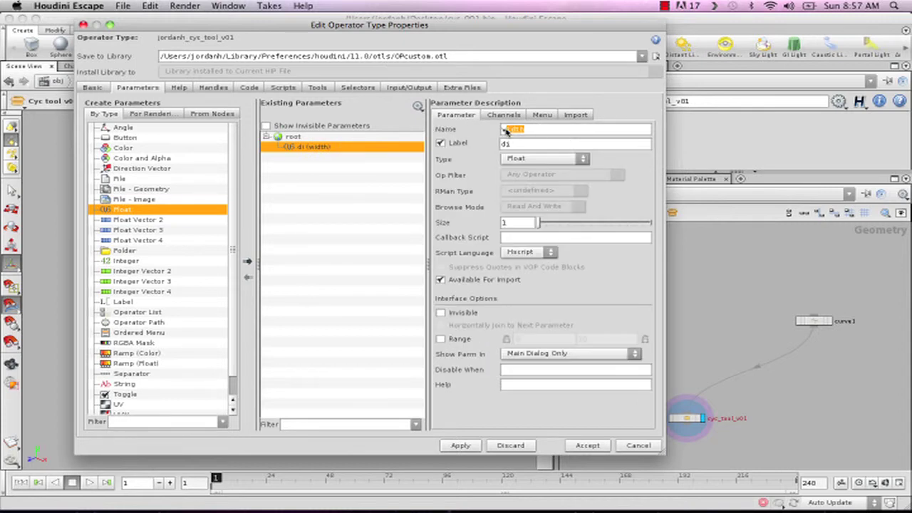
{"action": "type", "text": "cyc_wif"}
{"action": "key", "text": "Tab"}
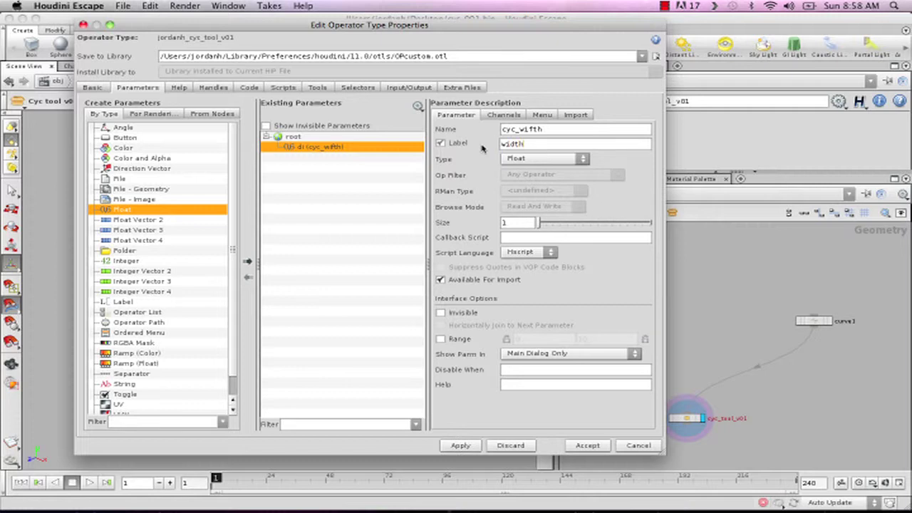
{"action": "key", "text": "Tab"}
{"action": "double_click", "coordinate": [491, 144]}
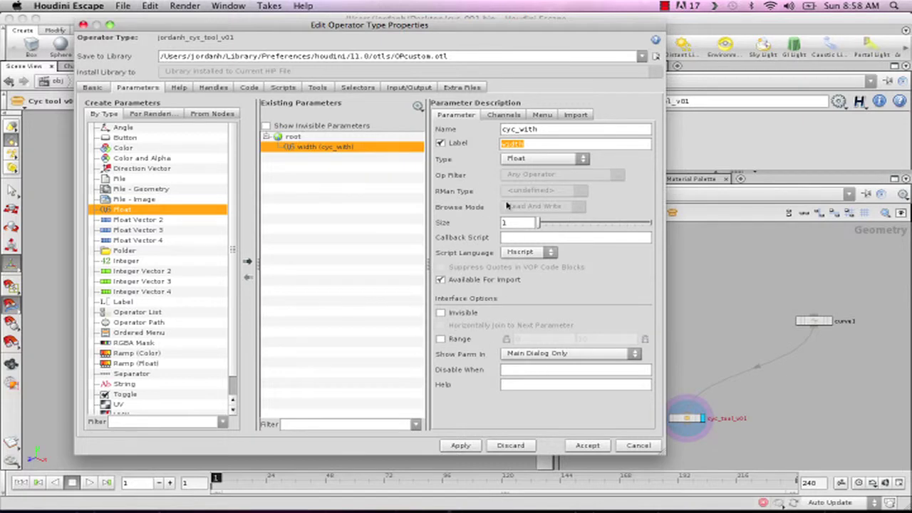
Set the width parameter's default value to 1.
{"action": "left_click", "coordinate": [502, 116]}
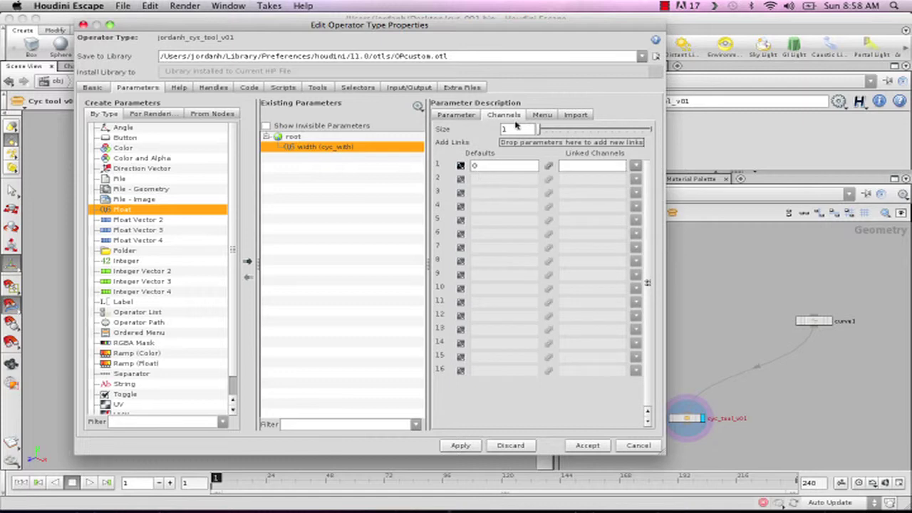
{"action": "left_click", "coordinate": [463, 167]}
{"action": "type", "text": "1"}
{"action": "left_click", "coordinate": [457, 116]}
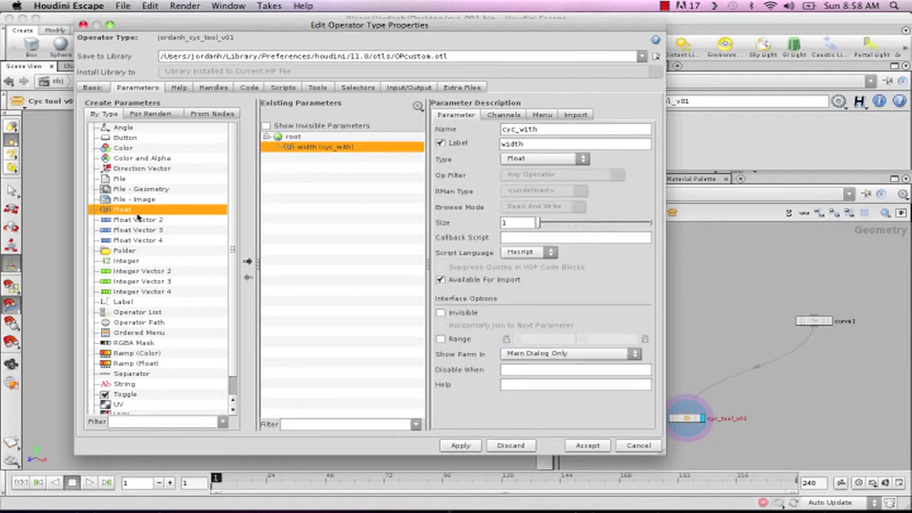
Add a second Float parameter named cyc_height with the label height.
{"action": "left_click", "coordinate": [248, 264]}
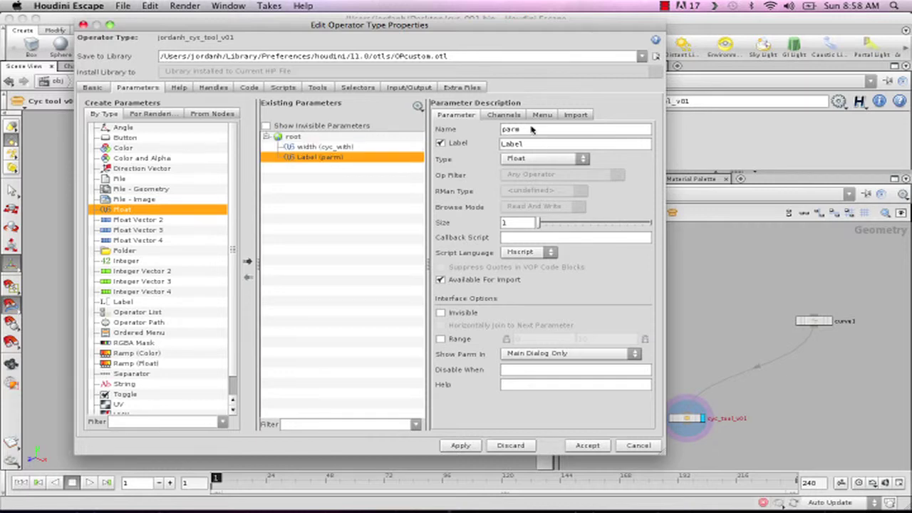
{"action": "left_click_drag", "start_coordinate": [531, 130], "coordinate": [498, 133]}
{"action": "type", "text": "cyc_height"}
{"action": "key", "text": "Tab"}
{"action": "type", "text": "heig"}
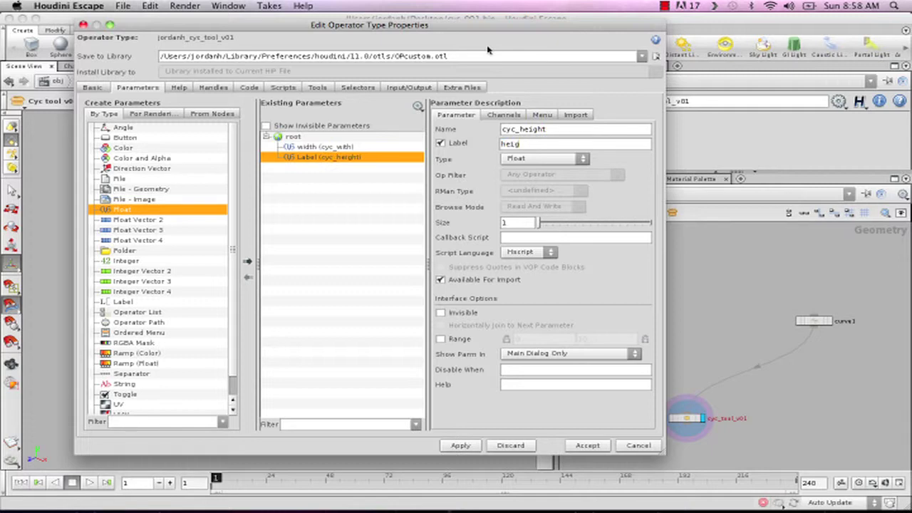
{"action": "type", "text": "ht"}
{"action": "key", "text": "Tab"}
Set the height parameter's default value to 1 and accept the changes to the operator type.
{"action": "left_click", "coordinate": [503, 114]}
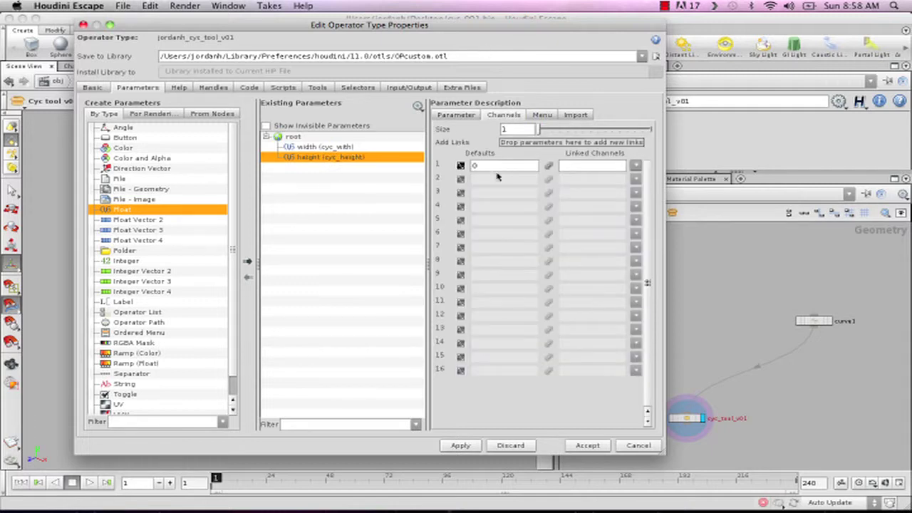
{"action": "type", "text": "1"}
{"action": "left_click", "coordinate": [589, 447]}
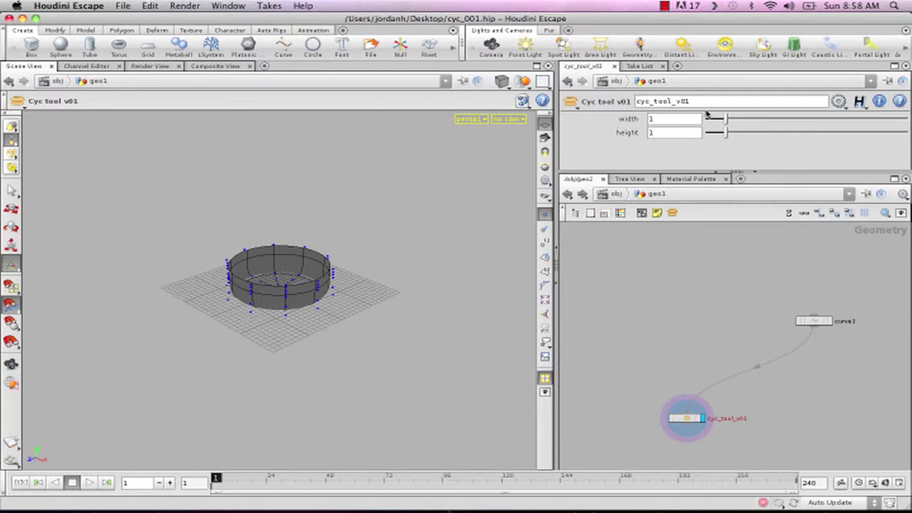
Try the asset's width control at 1.91 and set the width back to 1.
{"action": "mouse_move", "coordinate": [725, 117]}
{"action": "left_mouse_down"}
{"action": "mouse_move", "coordinate": [841, 118]}
{"action": "mouse_move", "coordinate": [743, 120]}
{"action": "left_mouse_up"}
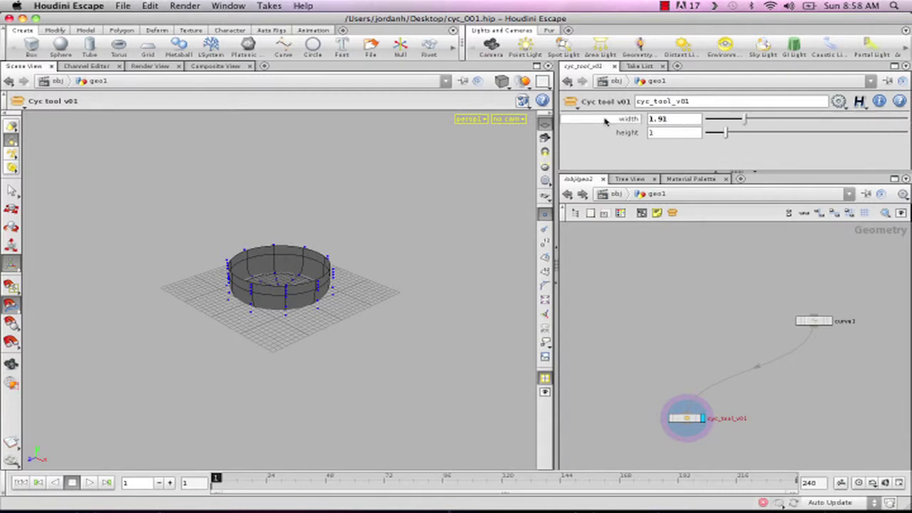
{"action": "left_click", "coordinate": [682, 122]}
{"action": "type", "text": "1"}
{"action": "key", "text": "Tab"}
Copy the width parameter of the cyc_tool_v01 node.
{"action": "left_click", "coordinate": [658, 121]}
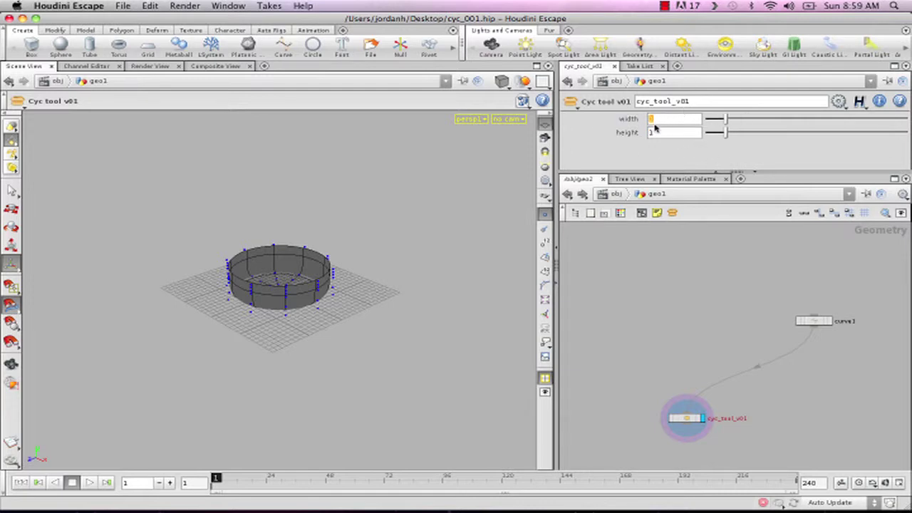
{"action": "right_click", "coordinate": [662, 122]}
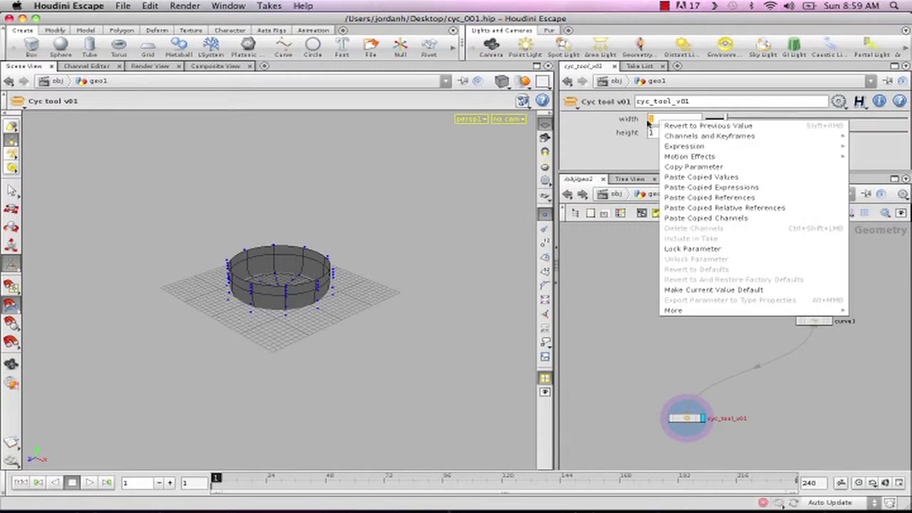
{"action": "left_click", "coordinate": [705, 169]}
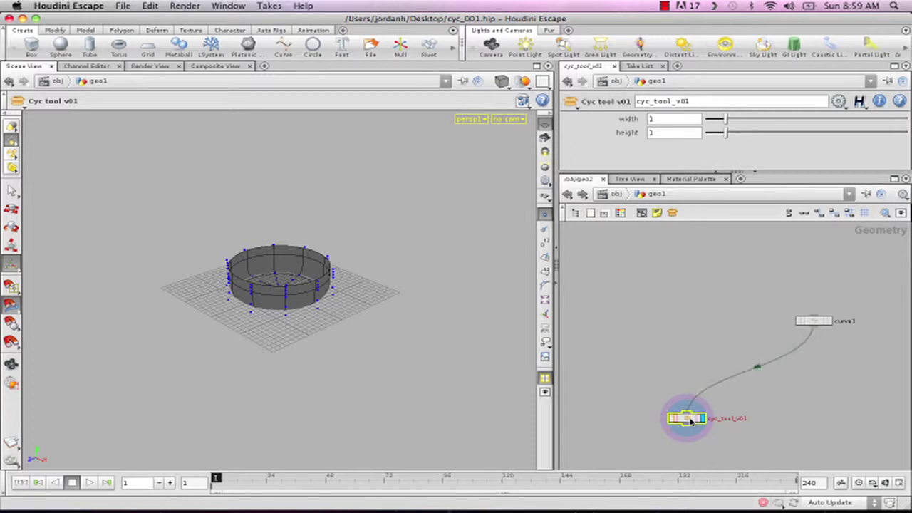
Inside cyc_tool_v01, link the Distance of the line_h node to the copied width parameter as a relative reference.
{"action": "double_click", "coordinate": [689, 422]}
{"action": "middle_click_drag", "start_coordinate": [845, 283], "coordinate": [826, 407]}
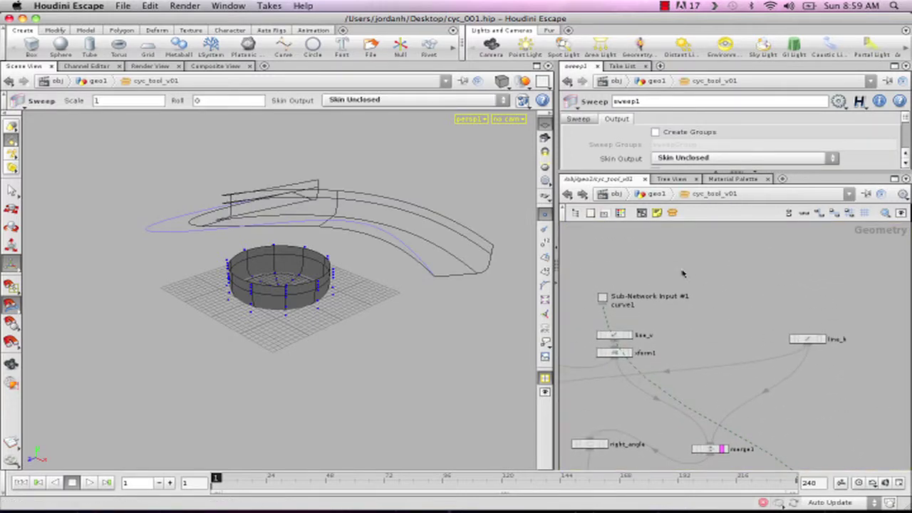
{"action": "middle_click_drag", "start_coordinate": [733, 309], "coordinate": [828, 278]}
{"action": "scroll", "coordinate": [664, 274], "scroll_direction": "up", "scroll_amount": 6}
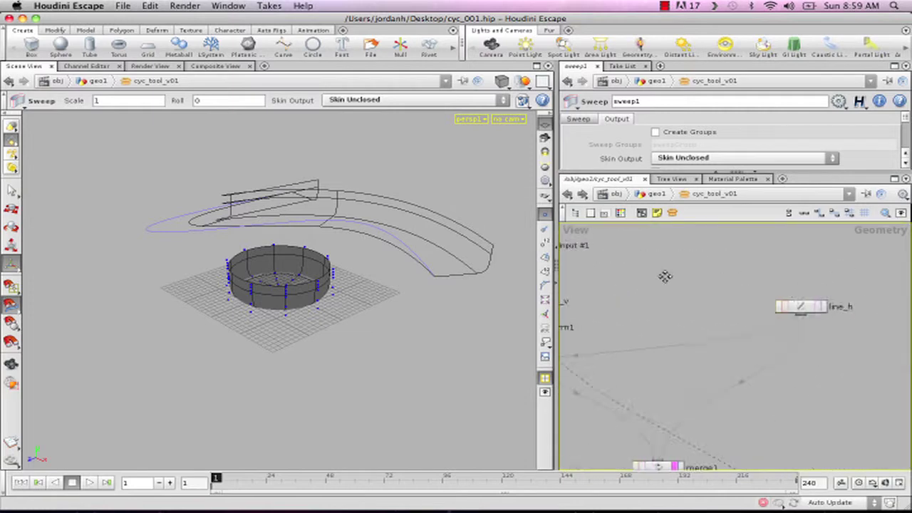
{"action": "scroll", "coordinate": [720, 268], "scroll_direction": "down", "scroll_amount": 1}
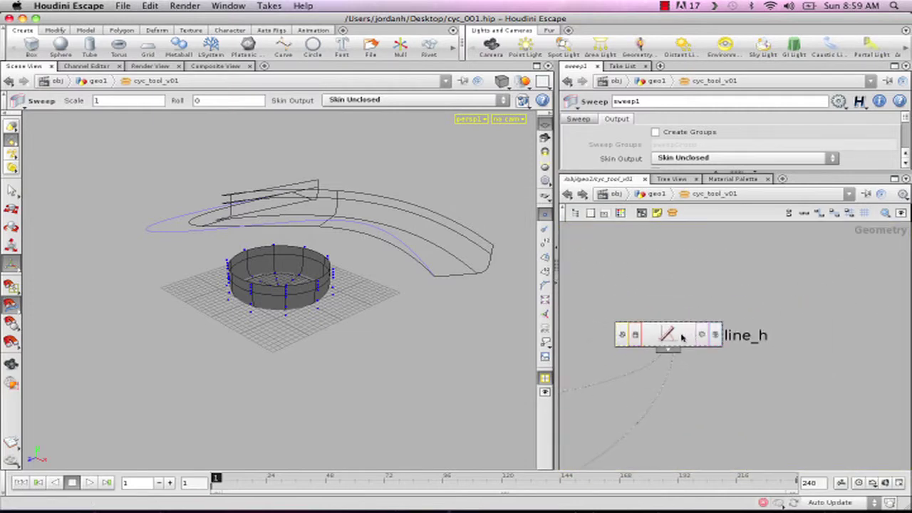
{"action": "left_click", "coordinate": [684, 332]}
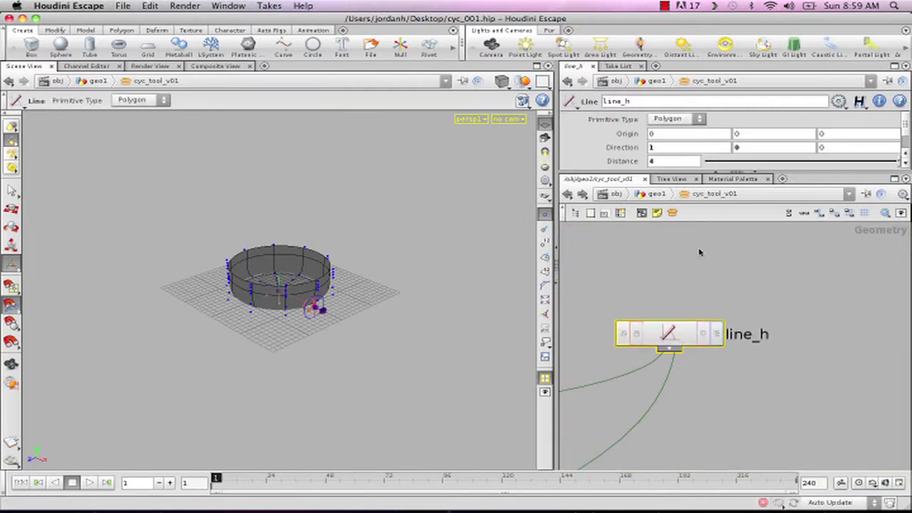
{"action": "left_click", "coordinate": [649, 161]}
{"action": "right_click", "coordinate": [669, 163]}
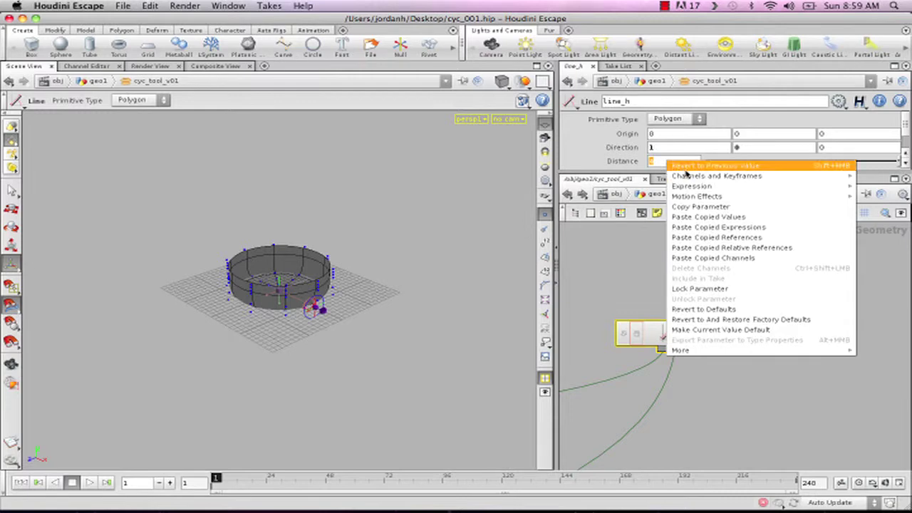
{"action": "left_click", "coordinate": [789, 248]}
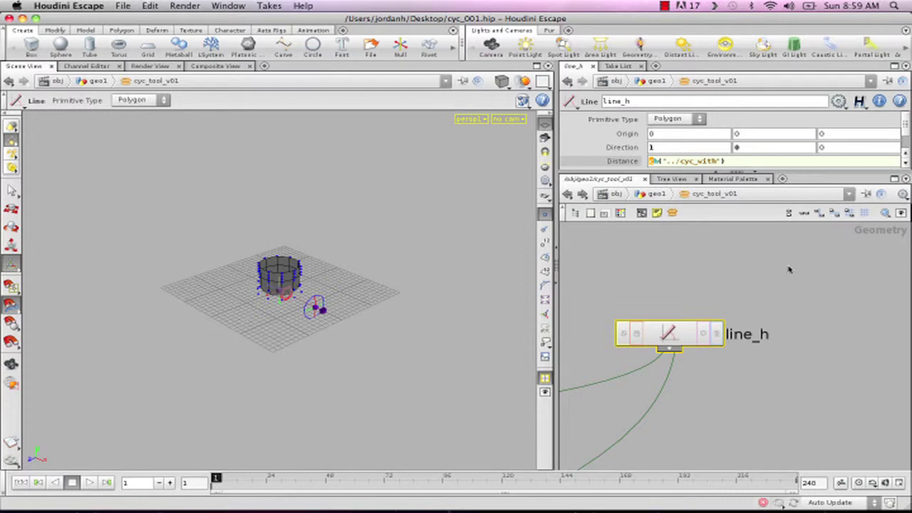
Return to geo1 and copy the height parameter of the cyc_tool_v01 node.
{"action": "left_click", "coordinate": [567, 194]}
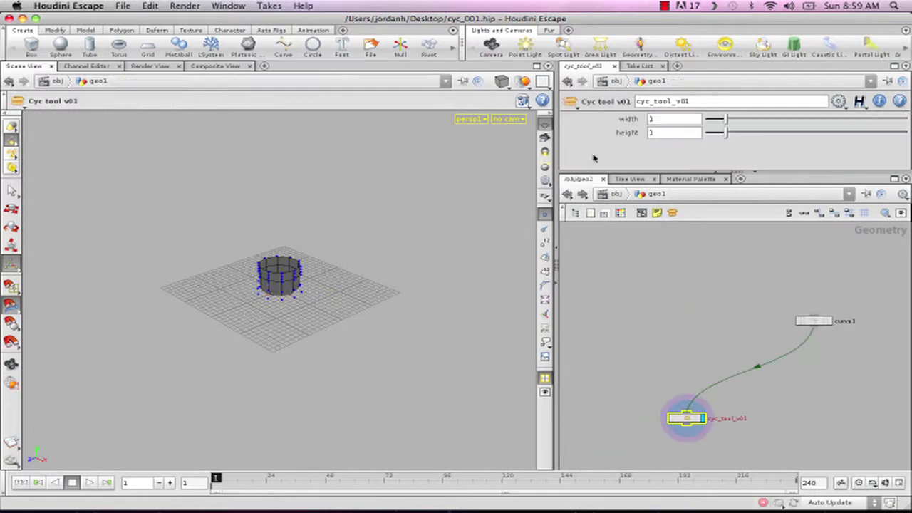
{"action": "double_click", "coordinate": [665, 132]}
{"action": "right_click", "coordinate": [668, 135]}
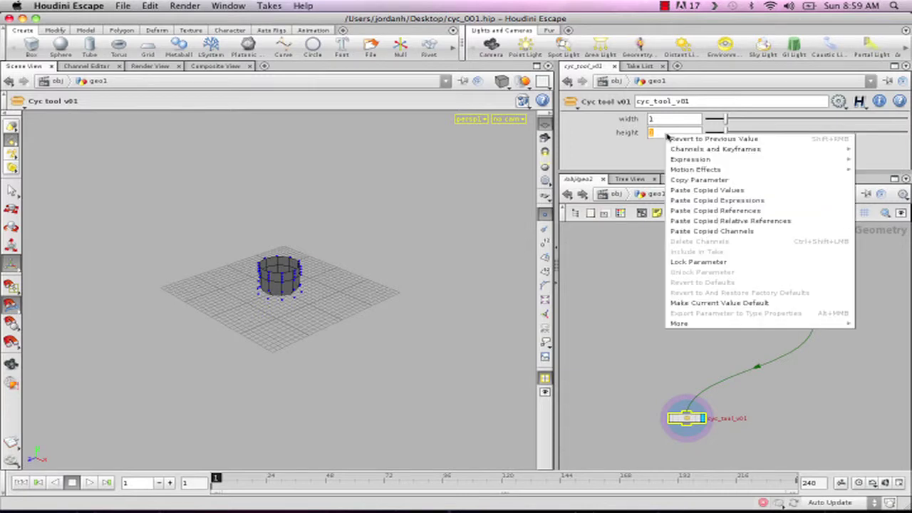
{"action": "left_click", "coordinate": [754, 181]}
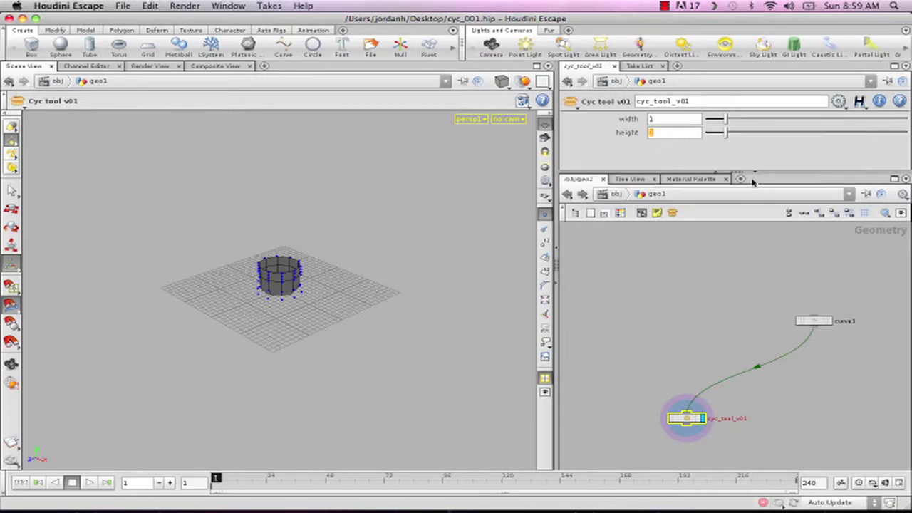
Inside cyc_tool_v01, link the Distance of the line_v node to the copied height parameter as a relative reference.
{"action": "double_click", "coordinate": [687, 416]}
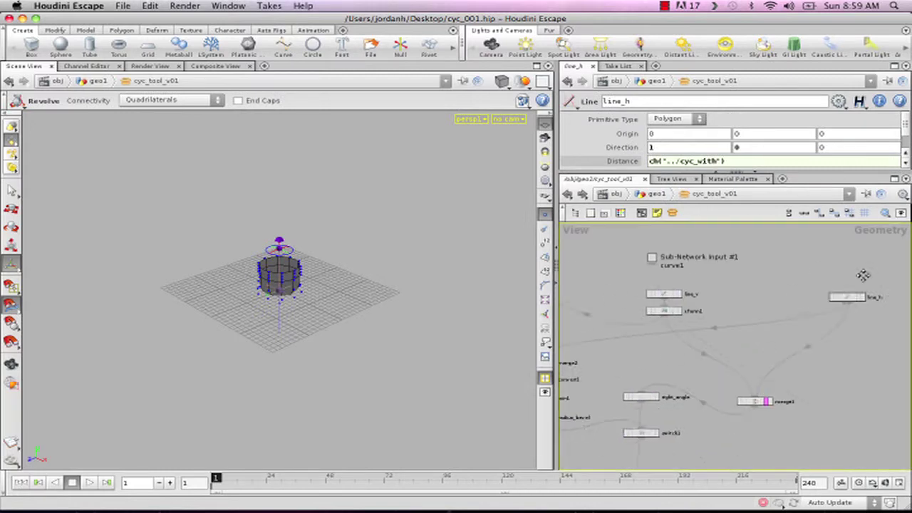
{"action": "left_click", "coordinate": [719, 294]}
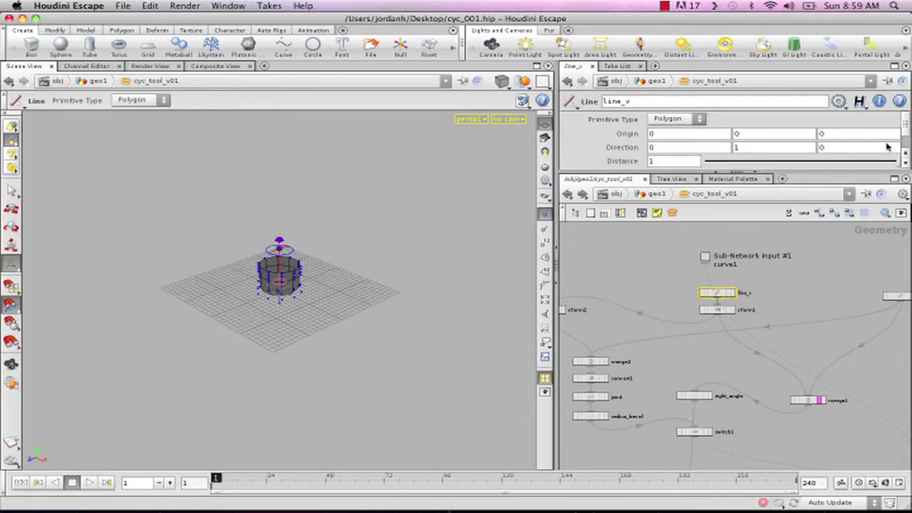
{"action": "scroll", "coordinate": [624, 146], "scroll_direction": "down", "scroll_amount": 3}
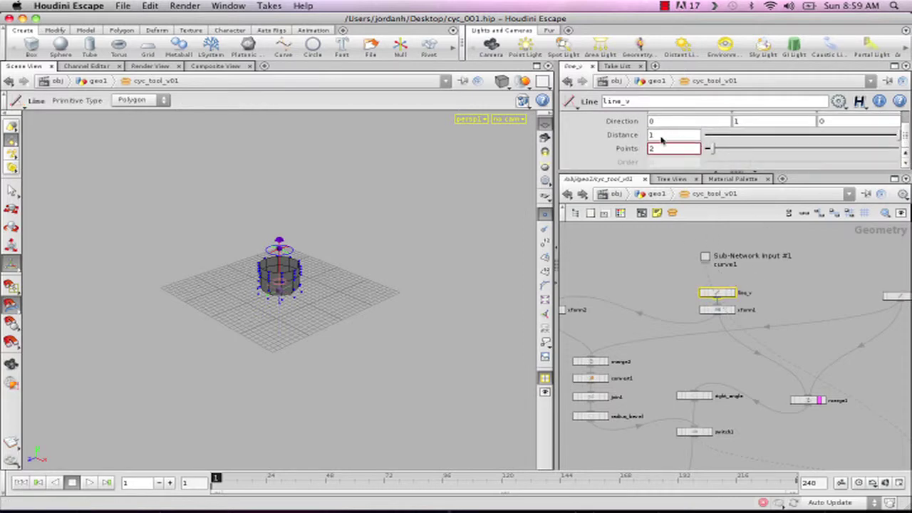
{"action": "right_click", "coordinate": [656, 136]}
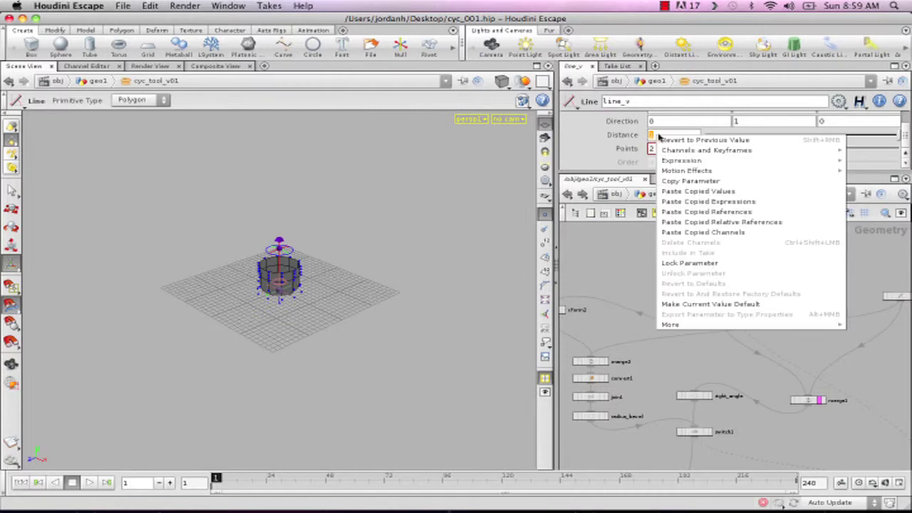
{"action": "left_click", "coordinate": [781, 224]}
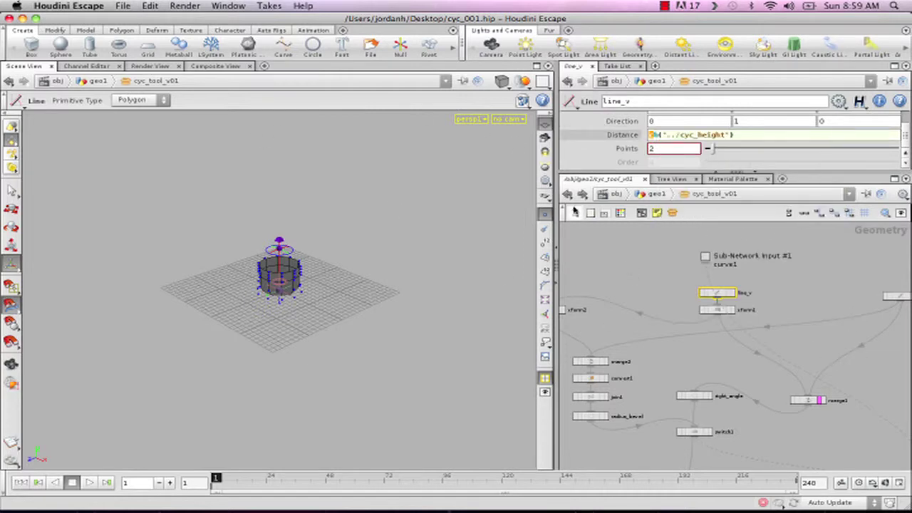
Back in geo1, set the asset's width to 9.91 and height to 5.14, and save the scene file.
{"action": "left_click", "coordinate": [568, 194]}
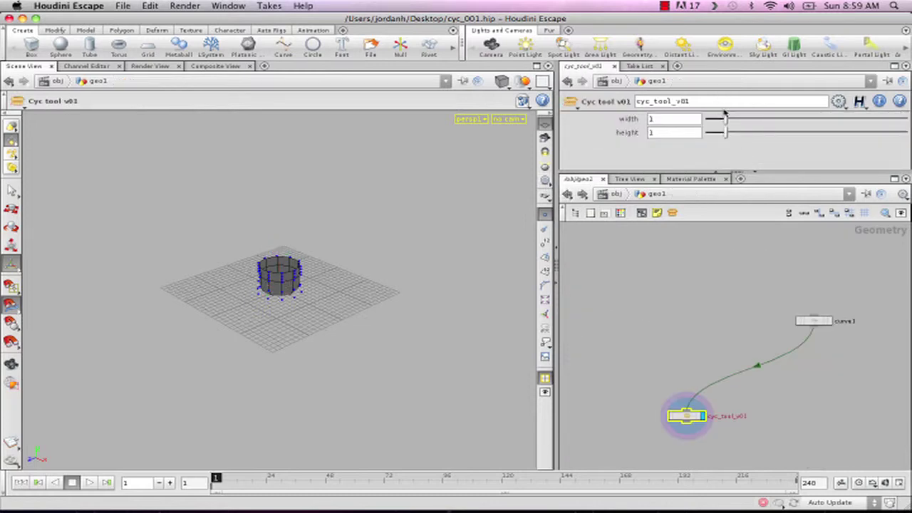
{"action": "left_click_drag", "start_coordinate": [726, 121], "coordinate": [906, 120]}
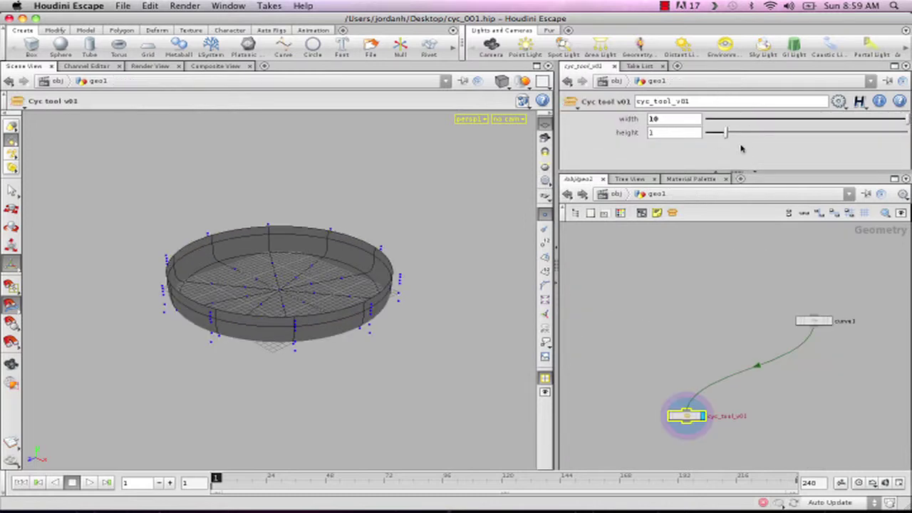
{"action": "mouse_move", "coordinate": [727, 136]}
{"action": "left_mouse_down"}
{"action": "mouse_move", "coordinate": [908, 133]}
{"action": "mouse_move", "coordinate": [697, 140]}
{"action": "mouse_move", "coordinate": [721, 132]}
{"action": "left_mouse_up"}
{"action": "mouse_move", "coordinate": [904, 119]}
{"action": "left_mouse_down"}
{"action": "mouse_move", "coordinate": [702, 120]}
{"action": "mouse_move", "coordinate": [903, 119]}
{"action": "left_mouse_up"}
{"action": "left_click_drag", "start_coordinate": [710, 133], "coordinate": [810, 133]}
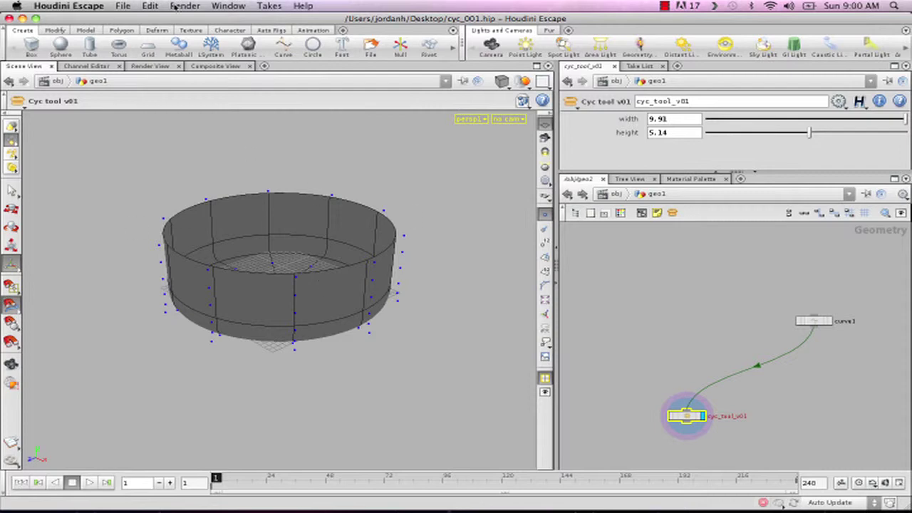
{"action": "left_click", "coordinate": [117, 6]}
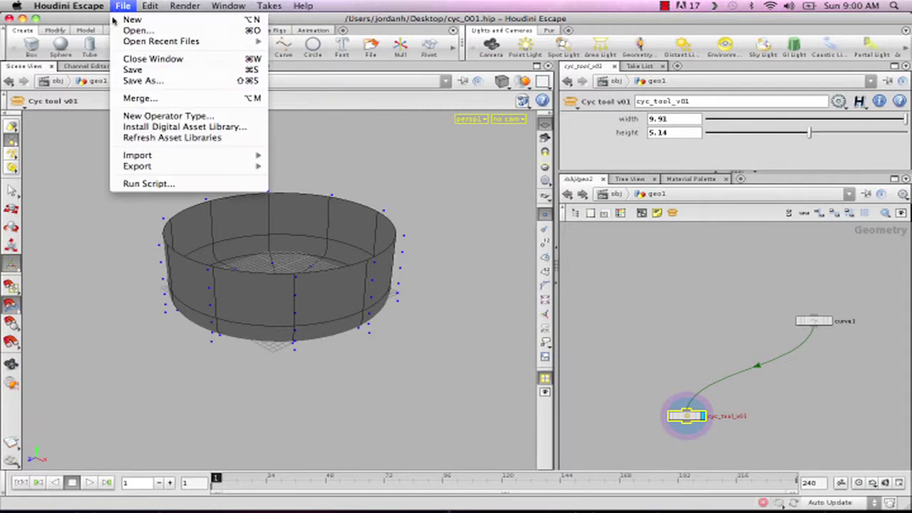
{"action": "left_click", "coordinate": [142, 70]}
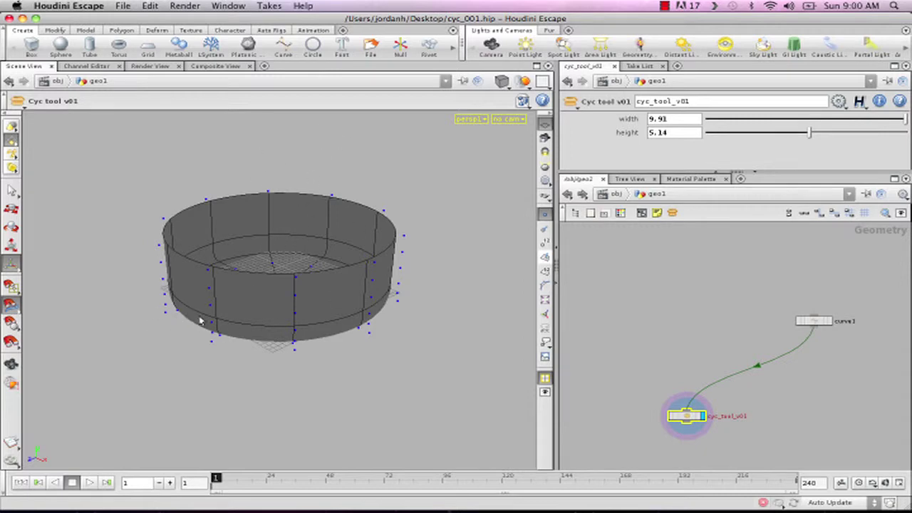
Inside cyc_tool_v01, make join1 the displayed node and select it, with the network view back at normal size.
{"action": "double_click", "coordinate": [688, 418]}
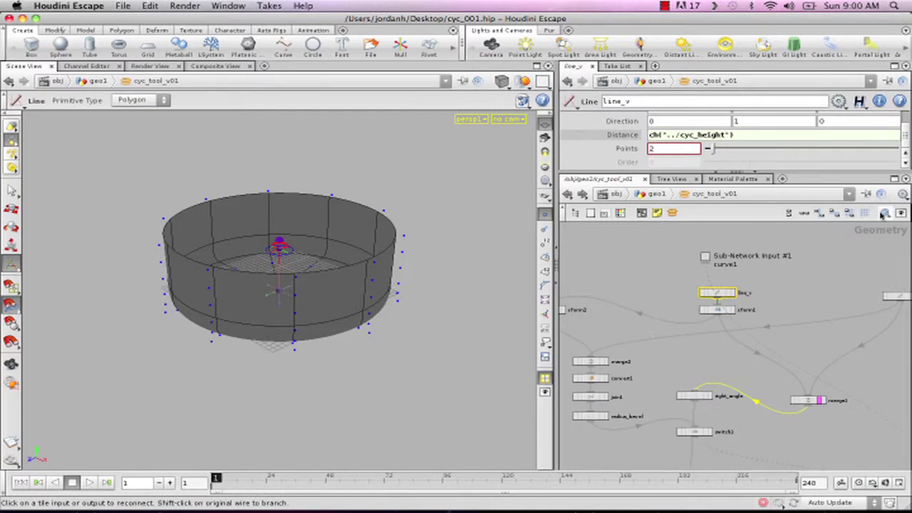
{"action": "left_click", "coordinate": [895, 178]}
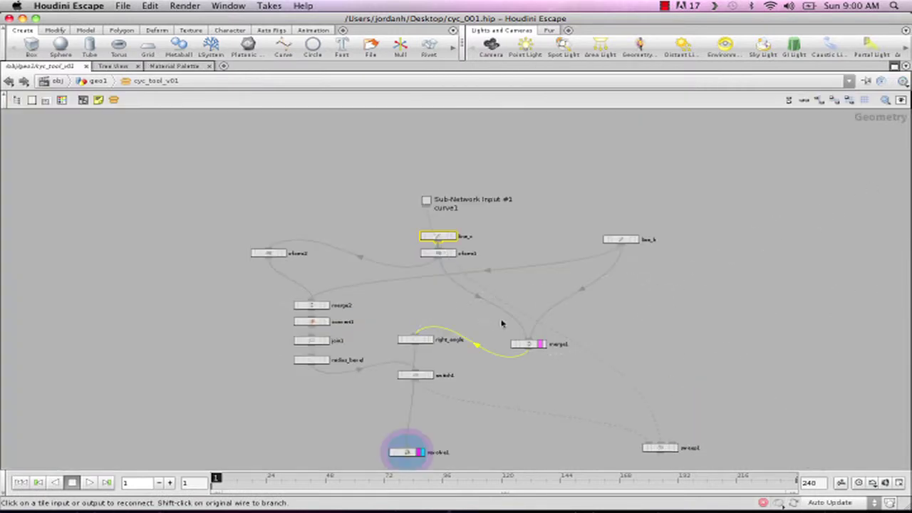
{"action": "middle_click_drag", "start_coordinate": [62, 316], "coordinate": [224, 291]}
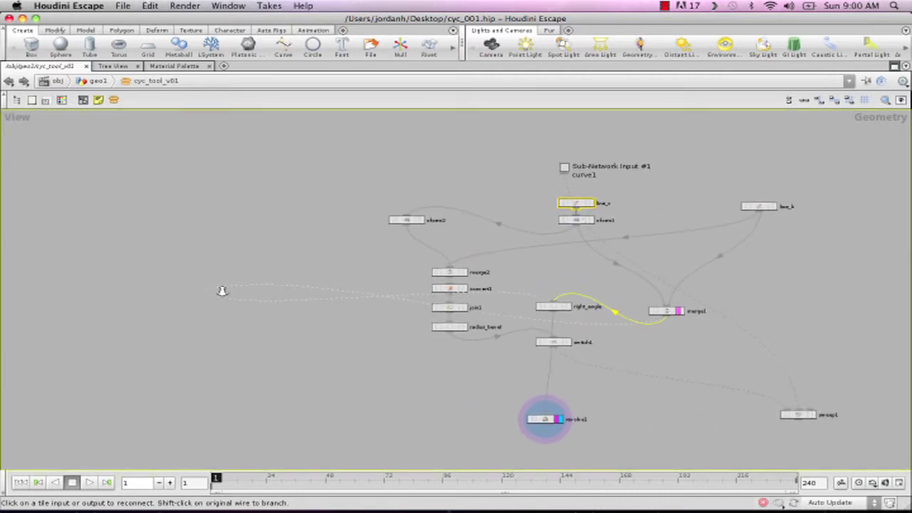
{"action": "scroll", "coordinate": [228, 292], "scroll_direction": "up", "scroll_amount": 4}
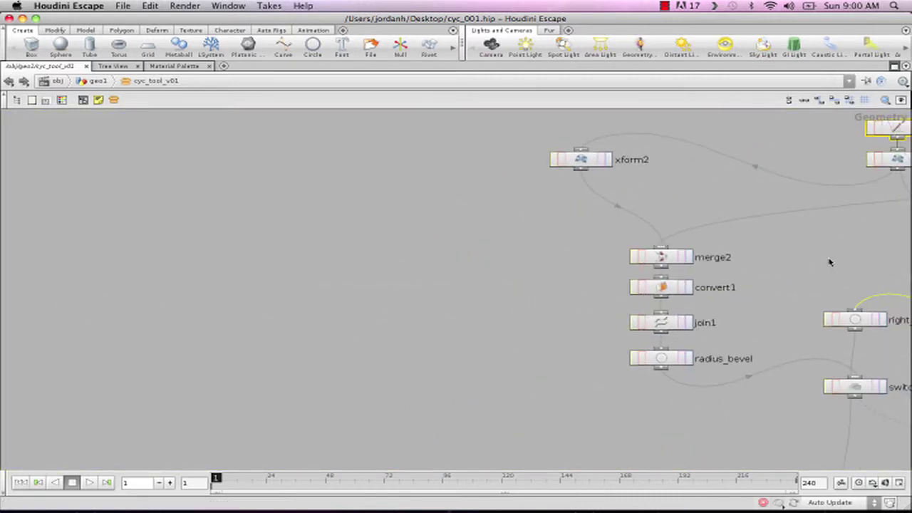
{"action": "middle_click_drag", "start_coordinate": [784, 248], "coordinate": [489, 306]}
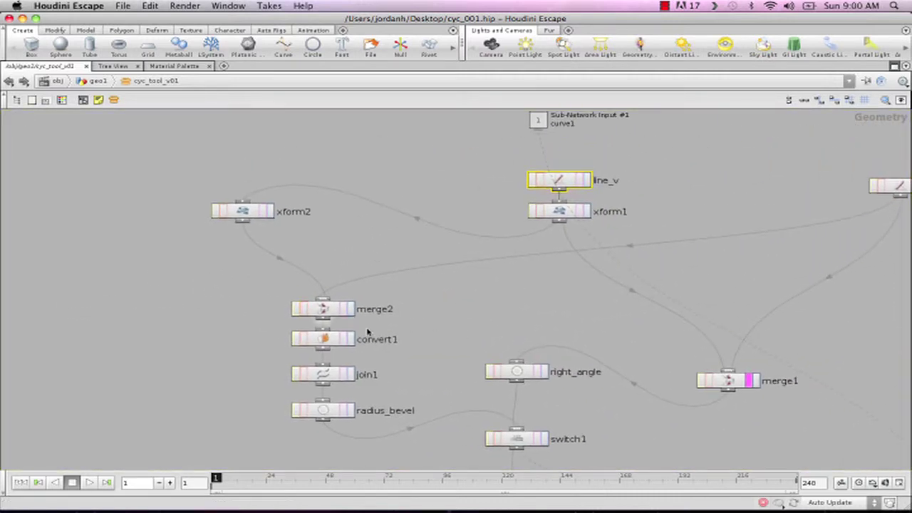
{"action": "middle_click_drag", "start_coordinate": [191, 281], "coordinate": [260, 275]}
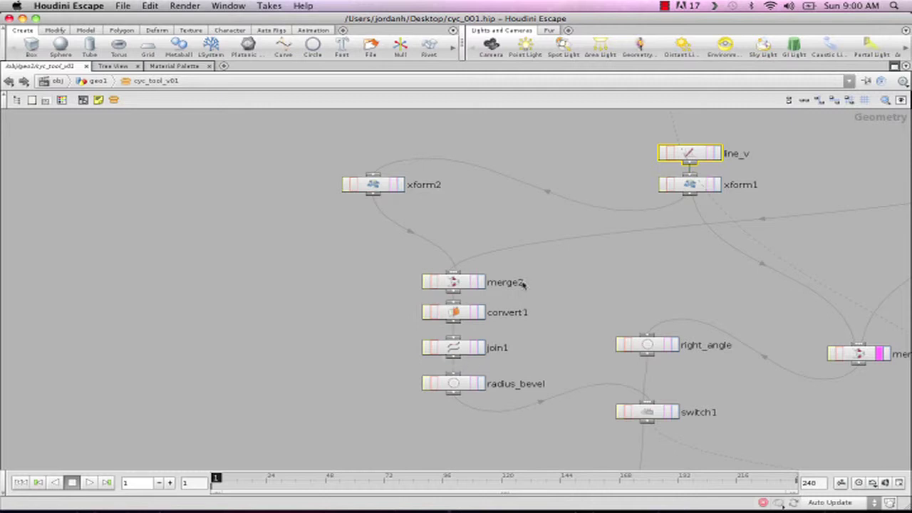
{"action": "left_click", "coordinate": [482, 347]}
{"action": "middle_click_drag", "start_coordinate": [242, 360], "coordinate": [361, 326]}
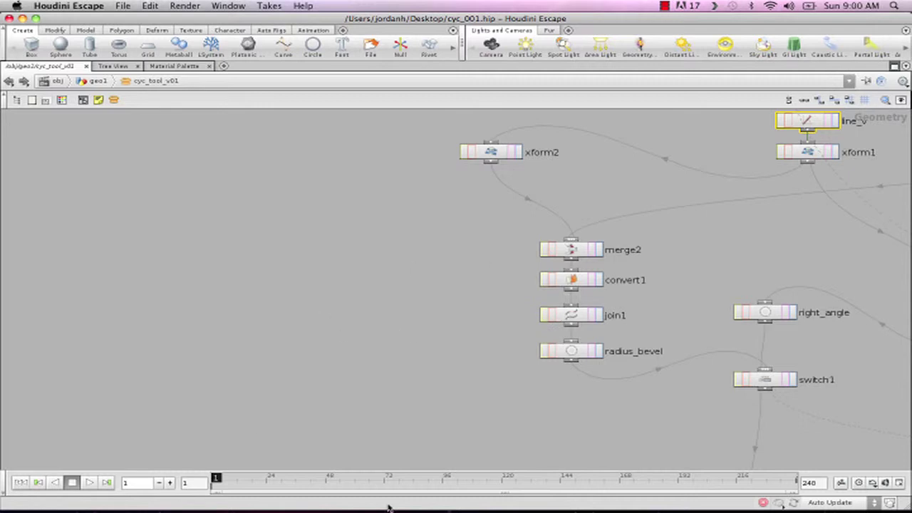
{"action": "left_click", "coordinate": [599, 315]}
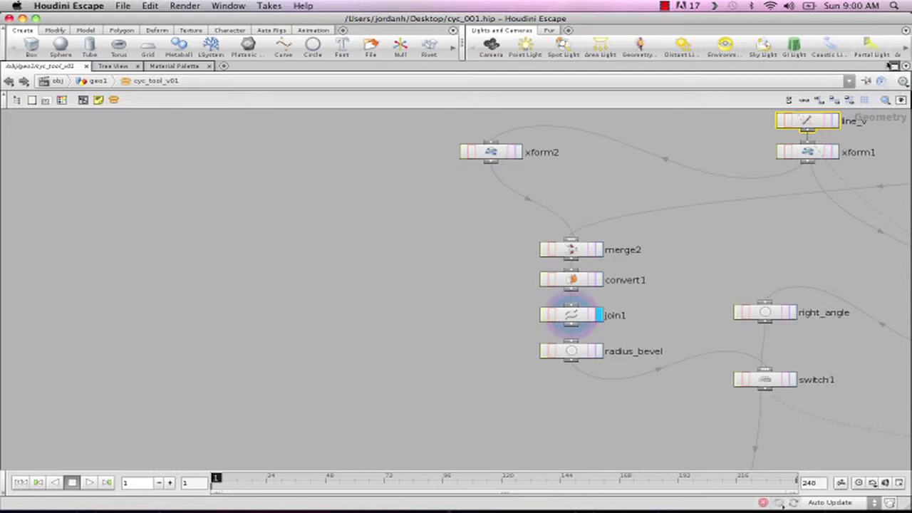
{"action": "left_click", "coordinate": [895, 66]}
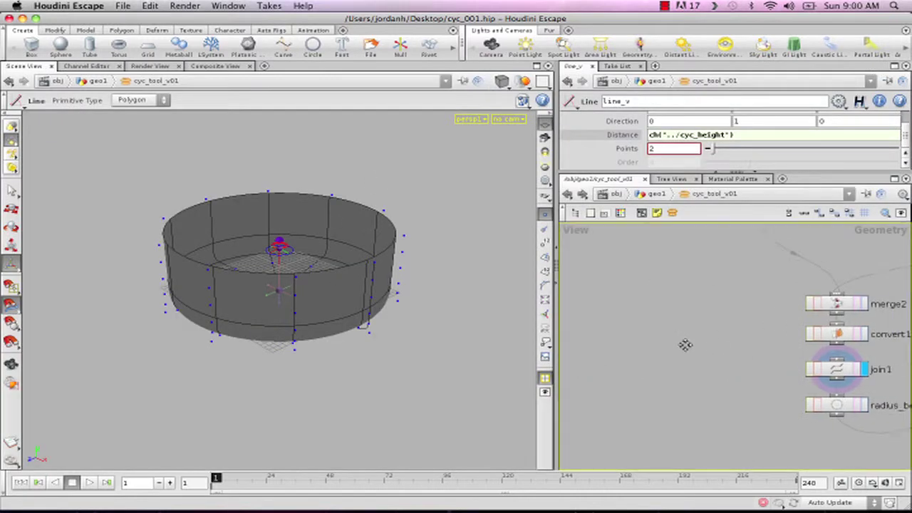
{"action": "key", "text": "h"}
{"action": "left_click", "coordinate": [724, 372]}
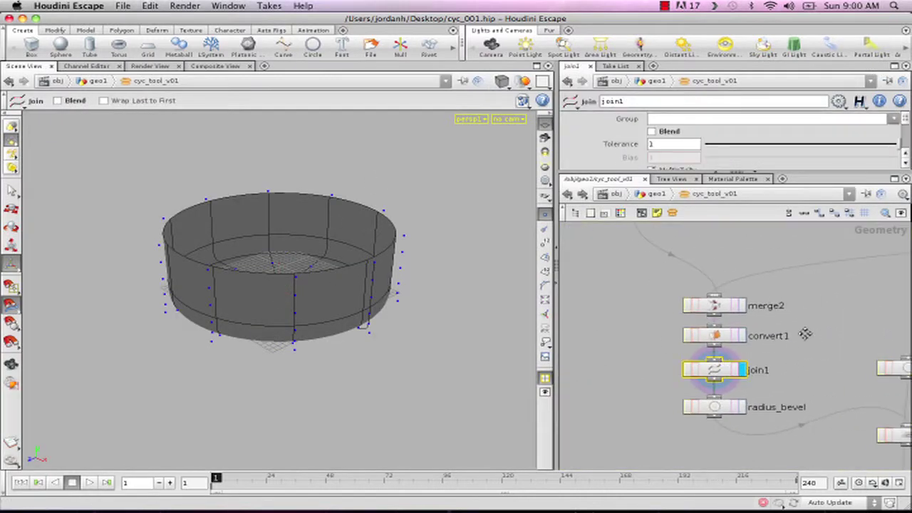
Turn off the template display of the revolve1 and merge1 nodes.
{"action": "middle_click_drag", "start_coordinate": [804, 334], "coordinate": [674, 318]}
{"action": "scroll", "coordinate": [640, 308], "scroll_direction": "down", "scroll_amount": 5}
{"action": "scroll", "coordinate": [639, 308], "scroll_direction": "up", "scroll_amount": 1}
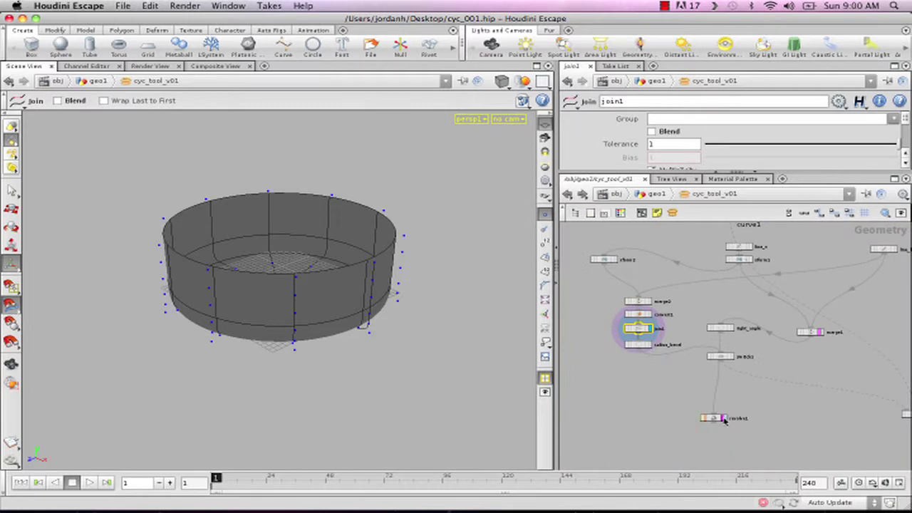
{"action": "left_click", "coordinate": [723, 419]}
{"action": "left_click", "coordinate": [723, 420]}
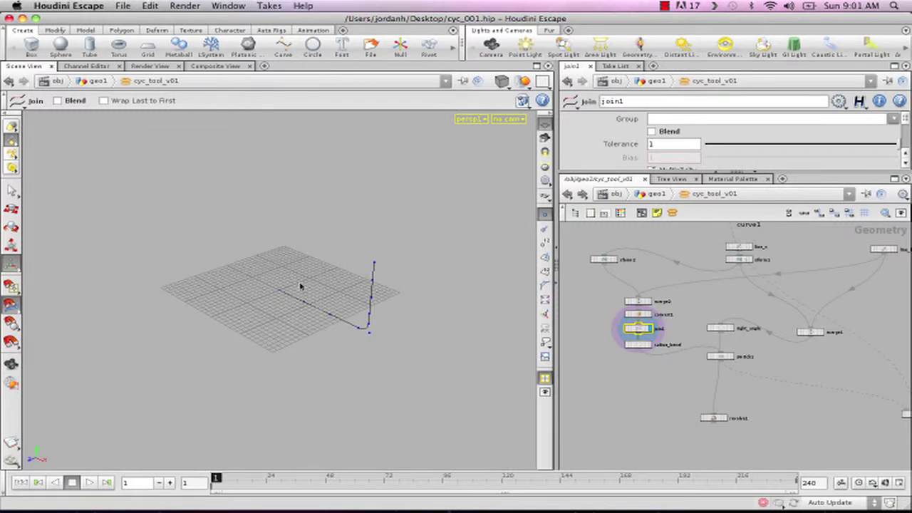
Add a Resample node beside radius_bevel, feed it from the output of join1, and display it.
{"action": "key", "text": "Escape"}
{"action": "scroll", "coordinate": [282, 333], "scroll_direction": "up", "scroll_amount": 3}
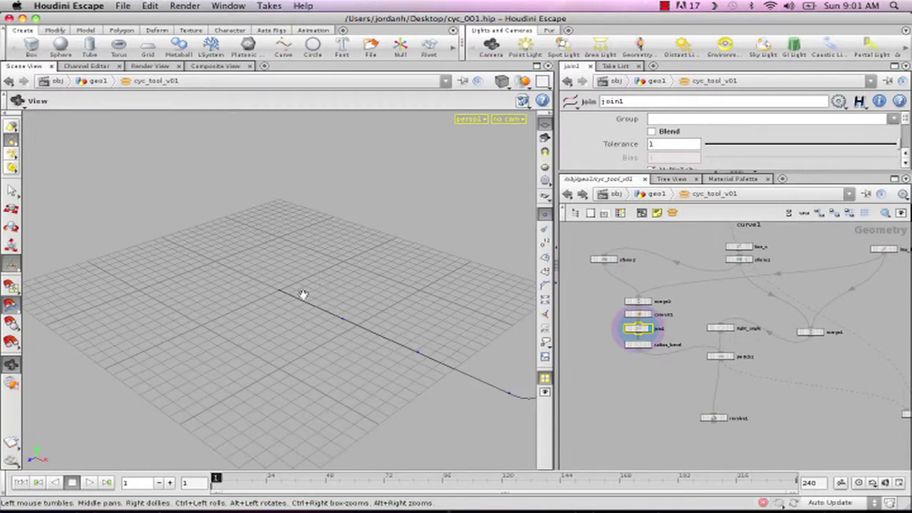
{"action": "left_click_drag", "start_coordinate": [304, 297], "coordinate": [285, 232]}
{"action": "left_click_drag", "start_coordinate": [287, 268], "coordinate": [399, 248]}
{"action": "middle_click_drag", "start_coordinate": [705, 309], "coordinate": [774, 287]}
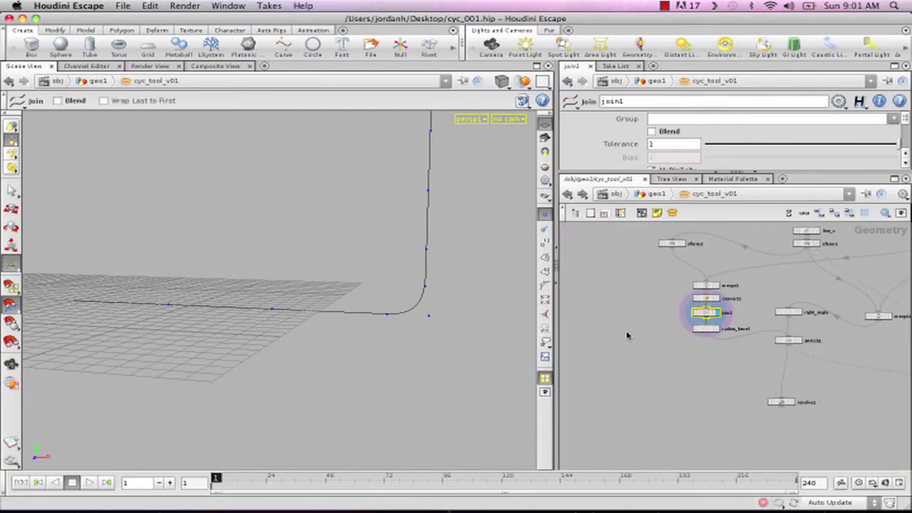
{"action": "key", "text": "Tab"}
{"action": "mouse_move", "coordinate": [586, 305]}
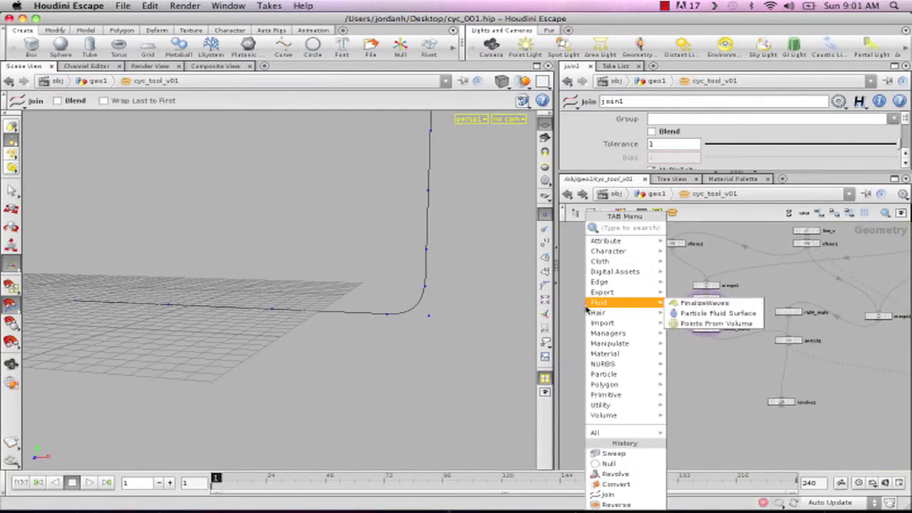
{"action": "type", "text": "re"}
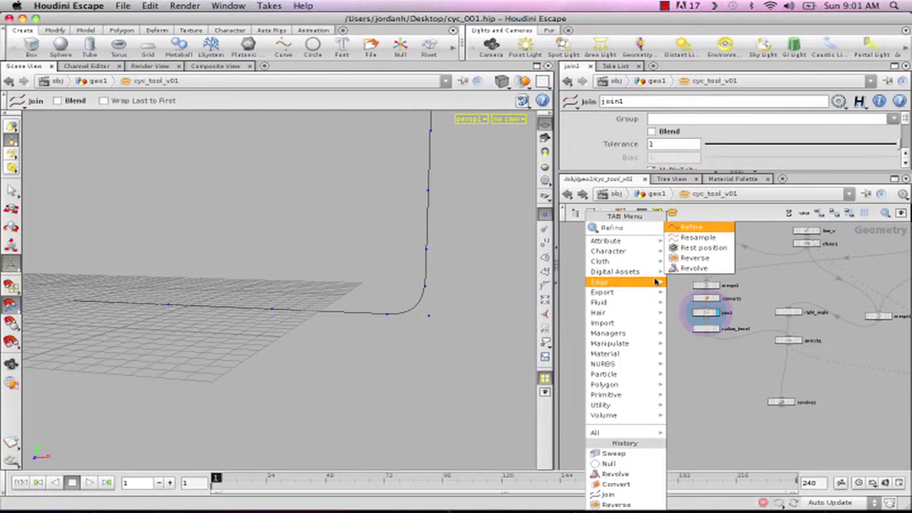
{"action": "left_click", "coordinate": [699, 237]}
{"action": "left_click", "coordinate": [621, 331]}
{"action": "left_click", "coordinate": [707, 313]}
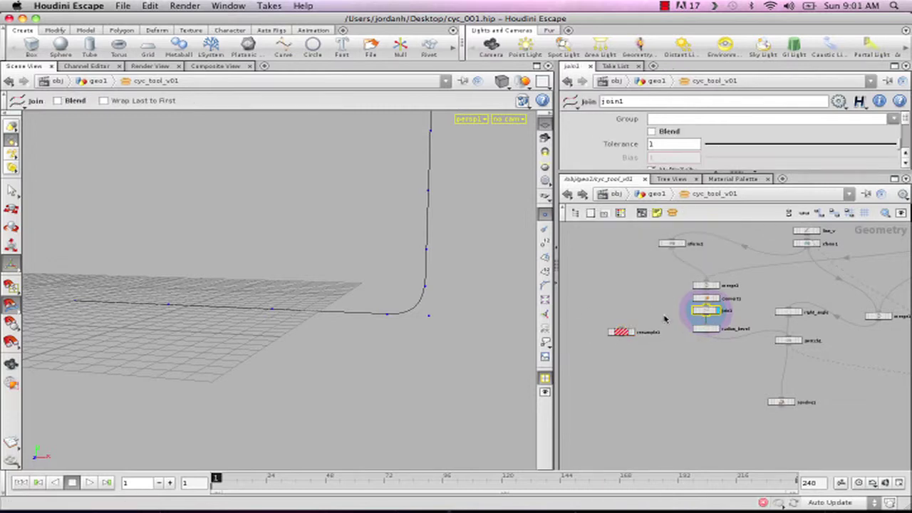
{"action": "left_click", "coordinate": [709, 320]}
{"action": "left_click", "coordinate": [621, 330]}
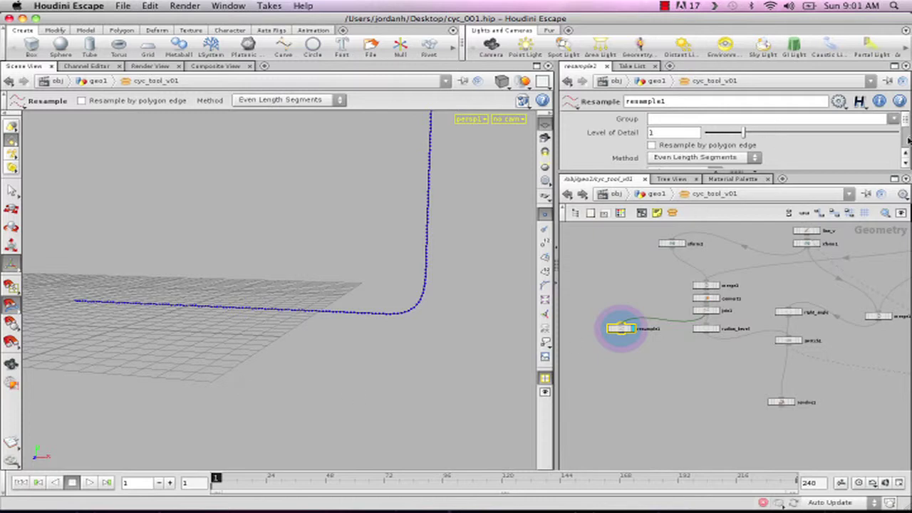
{"action": "left_click", "coordinate": [906, 164]}
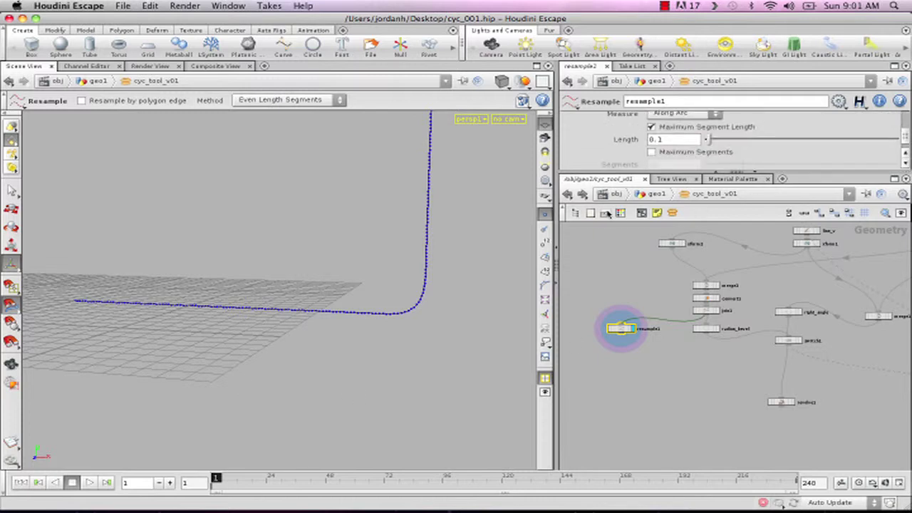
Add a Refine node below resample1, feed it from resample1's output, and display it.
{"action": "left_click", "coordinate": [611, 390]}
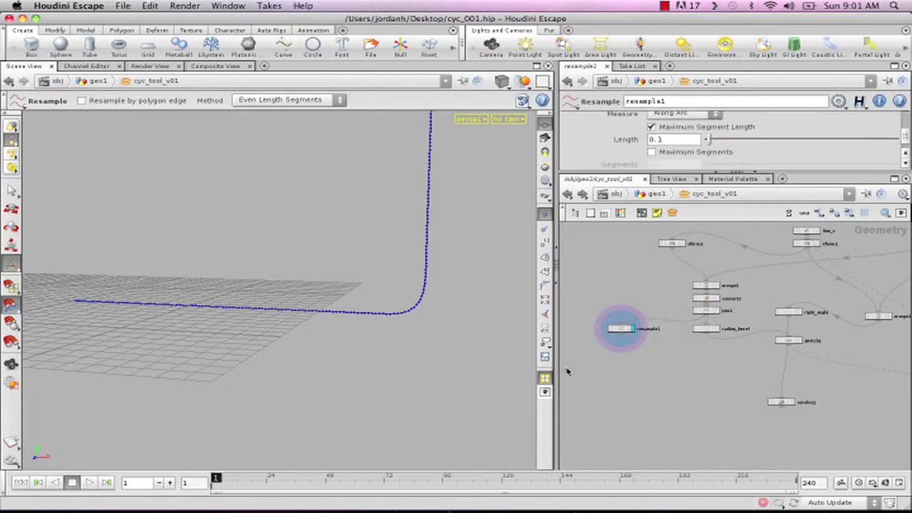
{"action": "key", "text": "Tab"}
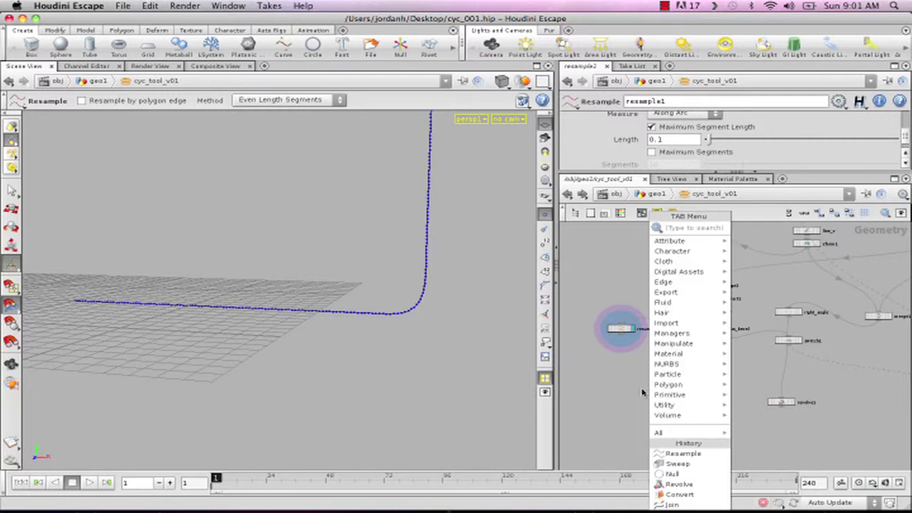
{"action": "type", "text": "re"}
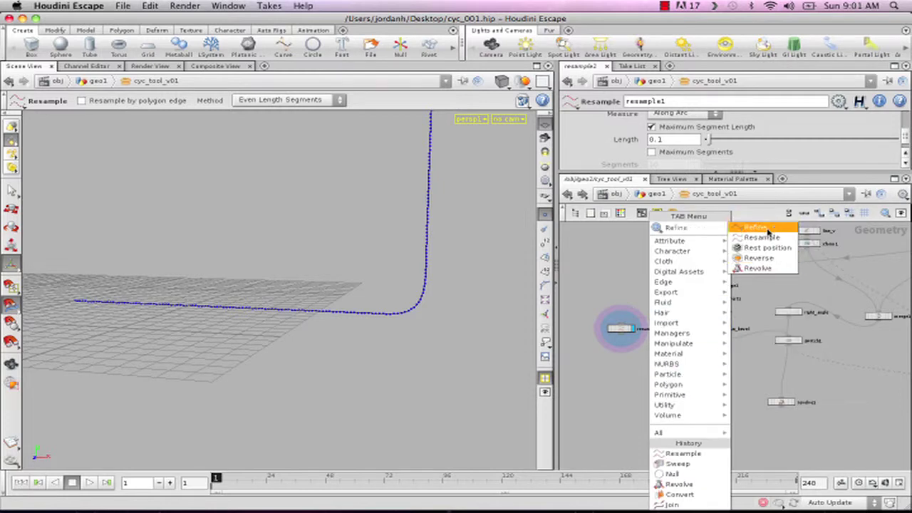
{"action": "left_click", "coordinate": [752, 232]}
{"action": "left_click", "coordinate": [617, 359]}
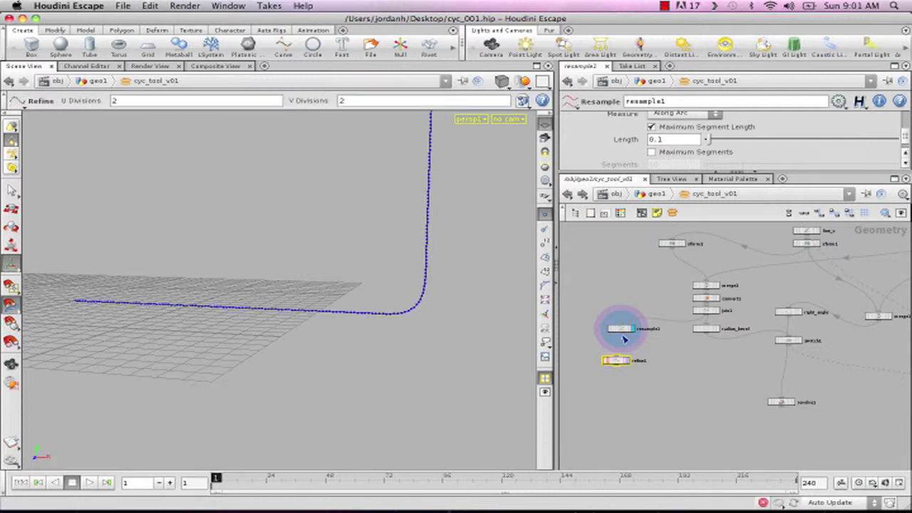
{"action": "mouse_move", "coordinate": [625, 340]}
{"action": "left_mouse_down"}
{"action": "mouse_move", "coordinate": [619, 358]}
{"action": "mouse_move", "coordinate": [627, 362]}
{"action": "left_mouse_up"}
{"action": "left_click", "coordinate": [617, 360]}
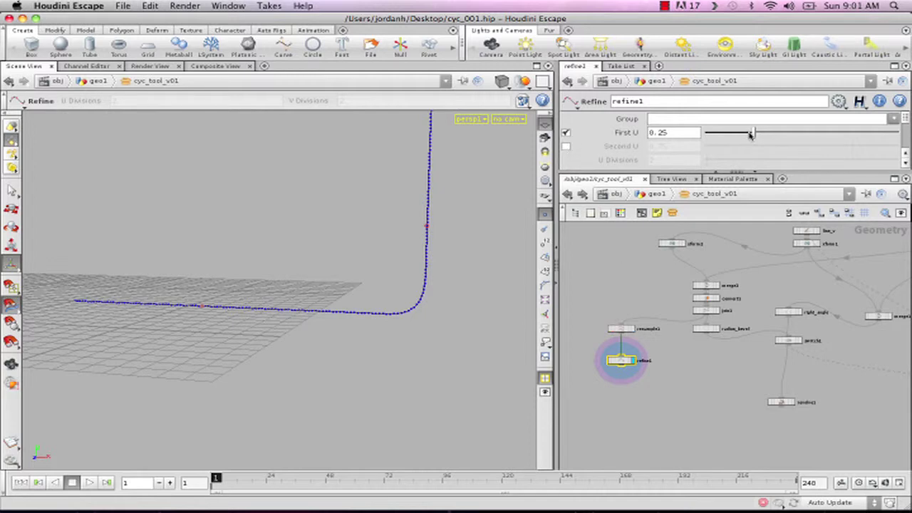
Set refine1's First U to 0 and enable Second U with a value of 1.
{"action": "left_click_drag", "start_coordinate": [750, 134], "coordinate": [639, 134]}
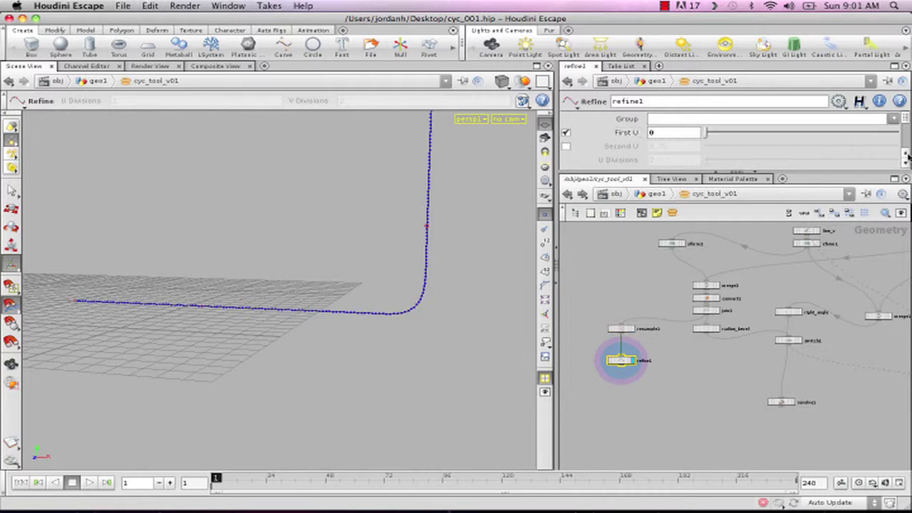
{"action": "left_click", "coordinate": [567, 146]}
{"action": "left_click_drag", "start_coordinate": [852, 146], "coordinate": [898, 146]}
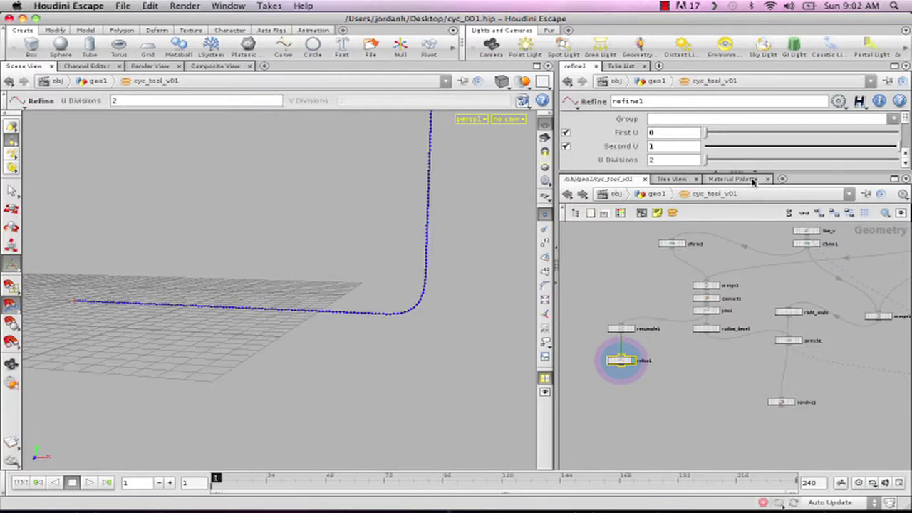
Enlarge refine1's parameter area and switch the node's operation to Unrefine.
{"action": "left_click_drag", "start_coordinate": [741, 172], "coordinate": [696, 243]}
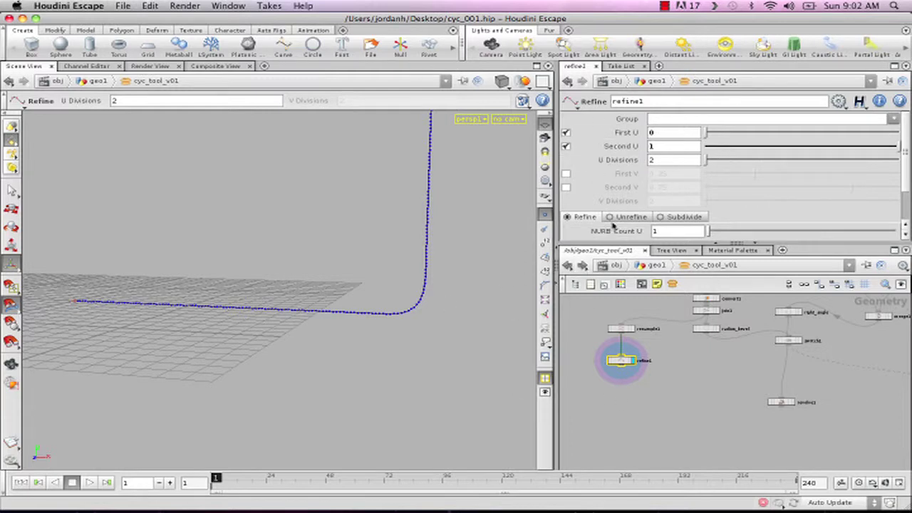
{"action": "type", "text": "1"}
{"action": "scroll", "coordinate": [784, 178], "scroll_direction": "down", "scroll_amount": 1}
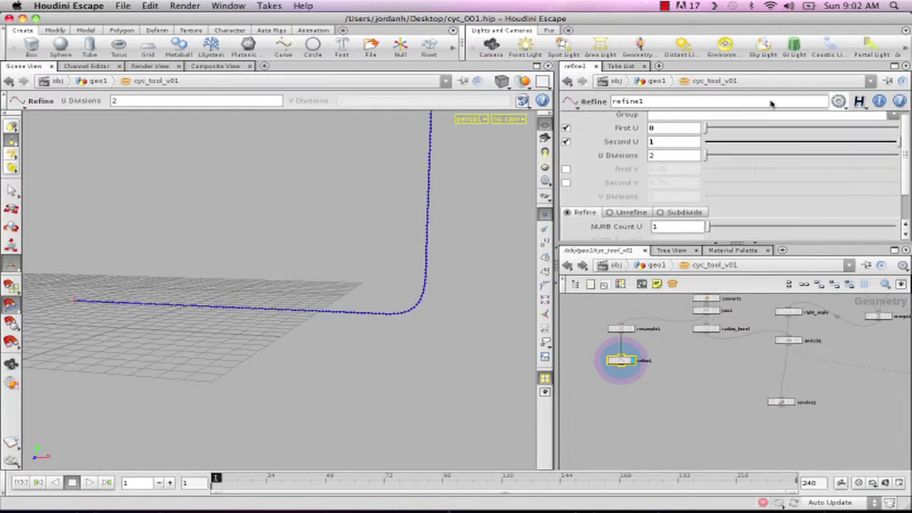
{"action": "mouse_move", "coordinate": [706, 129]}
{"action": "left_mouse_down"}
{"action": "mouse_move", "coordinate": [844, 128]}
{"action": "mouse_move", "coordinate": [699, 129]}
{"action": "left_mouse_up"}
{"action": "key", "text": "Escape"}
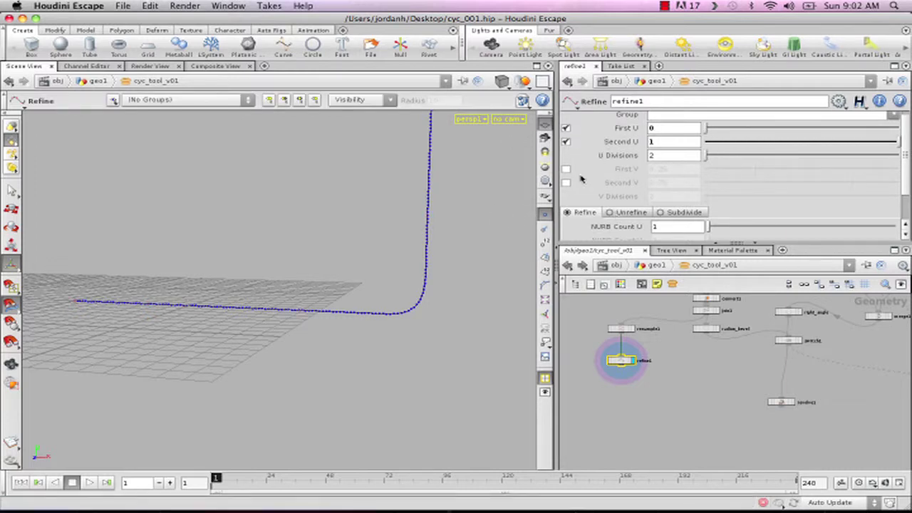
{"action": "left_click", "coordinate": [630, 214]}
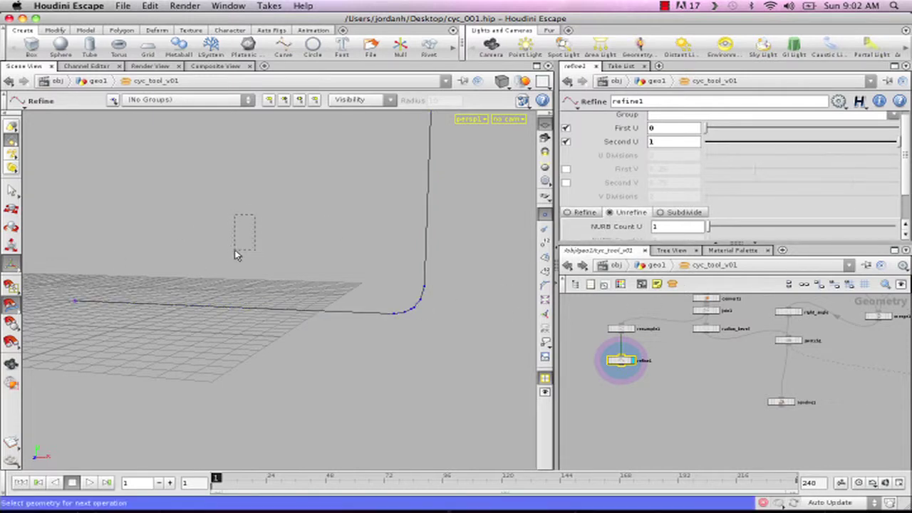
{"action": "left_click_drag", "start_coordinate": [235, 251], "coordinate": [239, 249]}
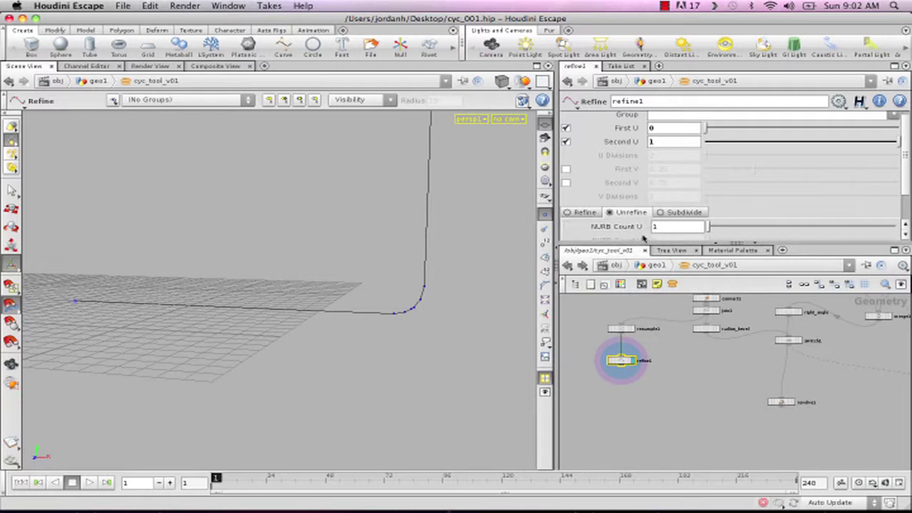
Insert a Convert node between resample1 and refine1.
{"action": "left_click", "coordinate": [599, 365]}
{"action": "key", "text": "Tab"}
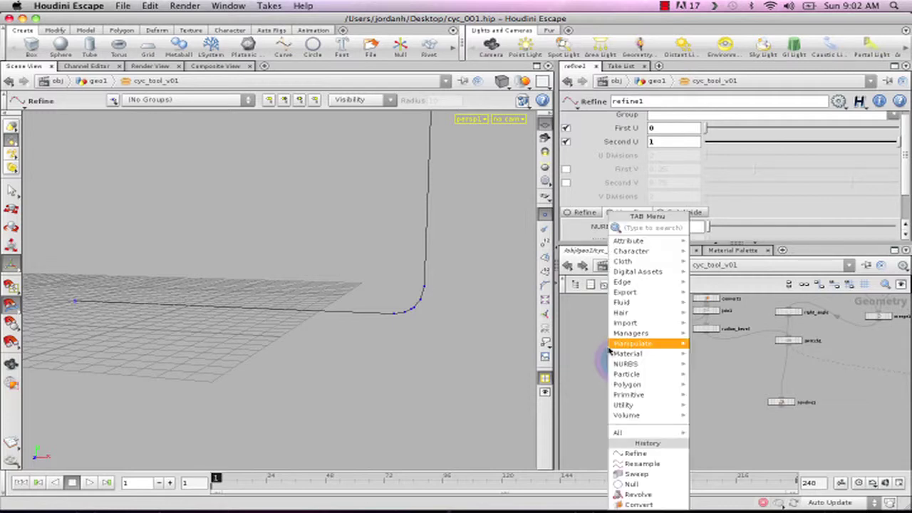
{"action": "mouse_move", "coordinate": [615, 345]}
{"action": "type", "text": "che"}
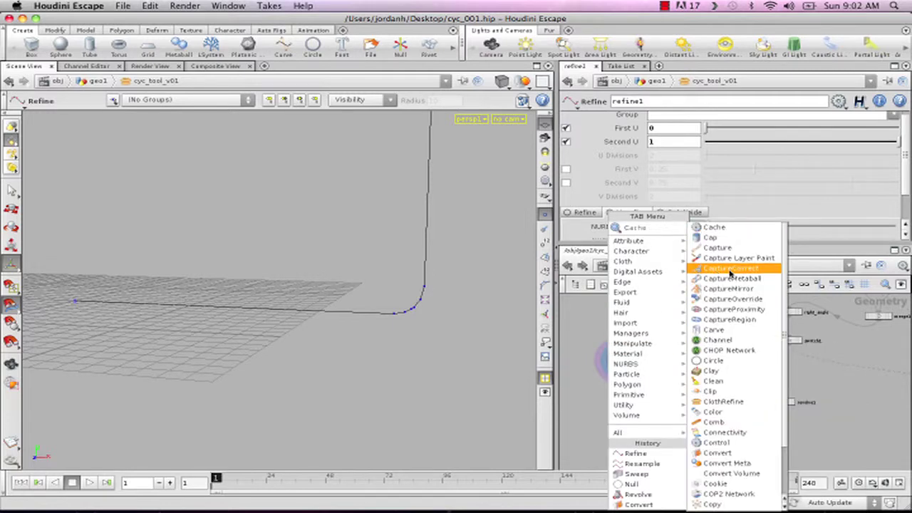
{"action": "left_click", "coordinate": [736, 454]}
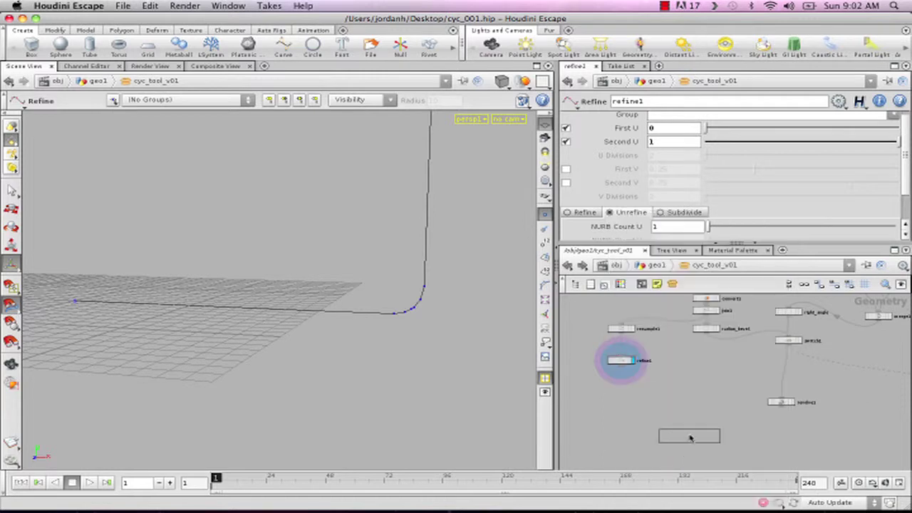
{"action": "left_click", "coordinate": [690, 431]}
{"action": "left_click_drag", "start_coordinate": [632, 349], "coordinate": [623, 346]}
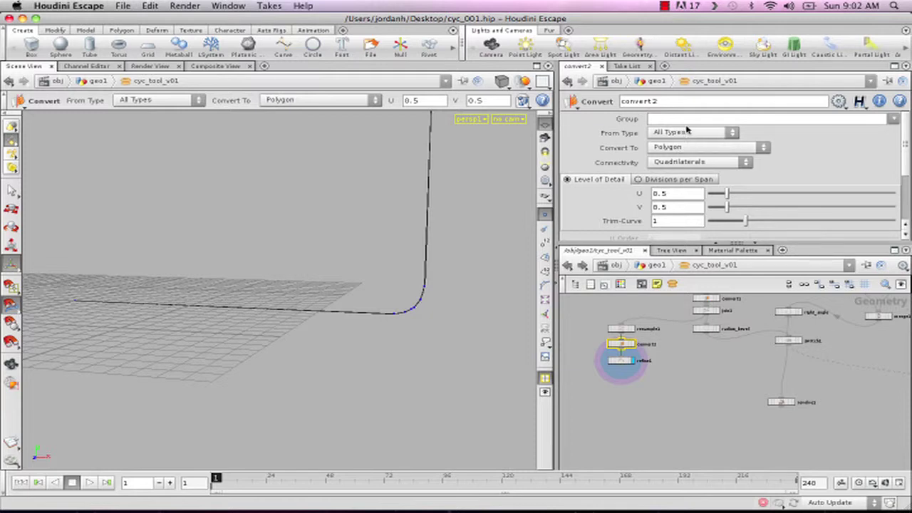
Set refine1's Tolerance U to 0.000777055 in its Unrefine settings.
{"action": "left_click", "coordinate": [622, 362]}
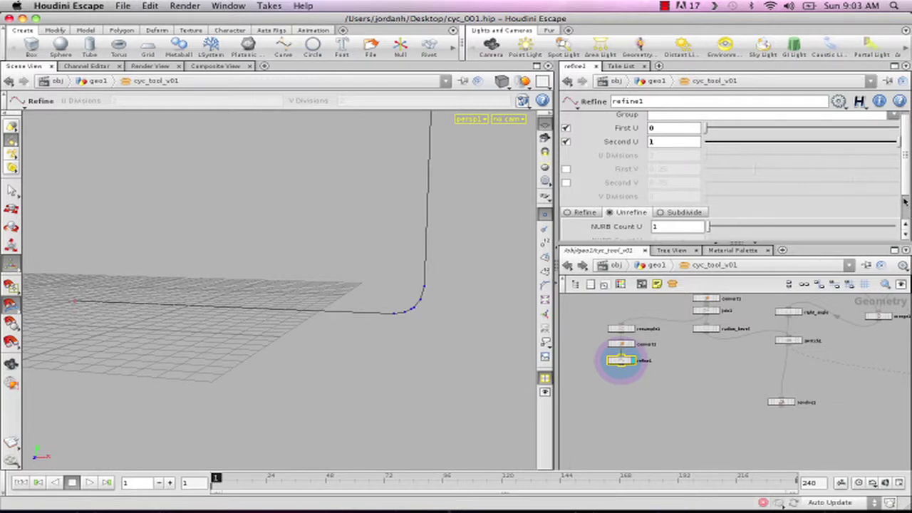
{"action": "left_click_drag", "start_coordinate": [908, 197], "coordinate": [907, 228]}
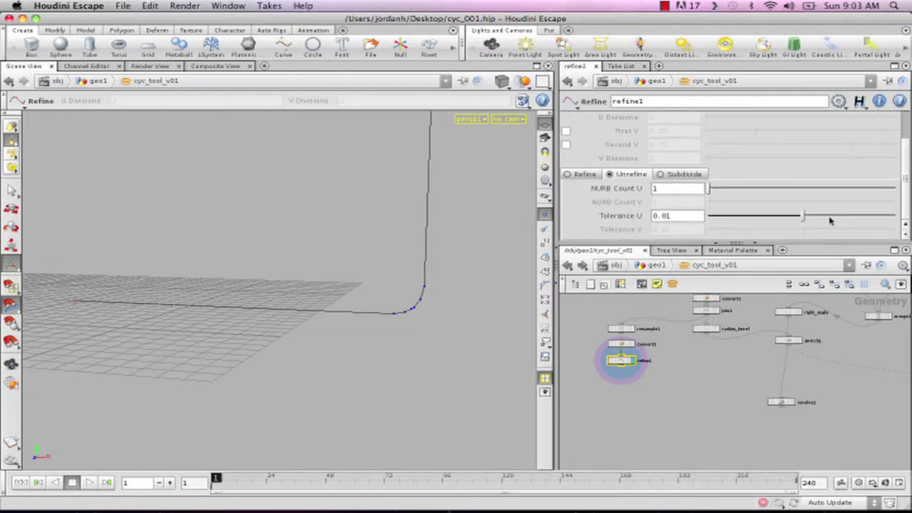
{"action": "left_click_drag", "start_coordinate": [805, 220], "coordinate": [815, 219]}
{"action": "left_click_drag", "start_coordinate": [830, 217], "coordinate": [767, 217]}
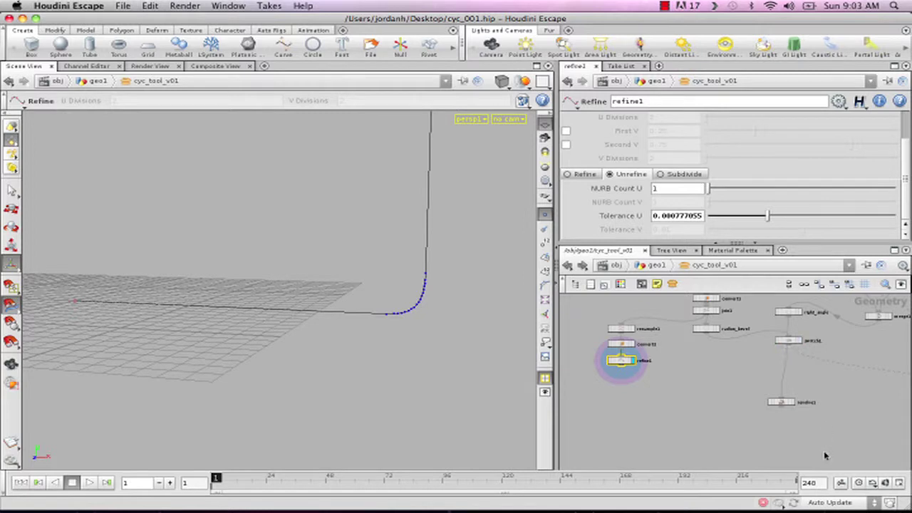
Move revolve1, switch1 and radius_bevel lower in the network, and connect refine1's output to radius_bevel.
{"action": "left_click_drag", "start_coordinate": [782, 404], "coordinate": [788, 449]}
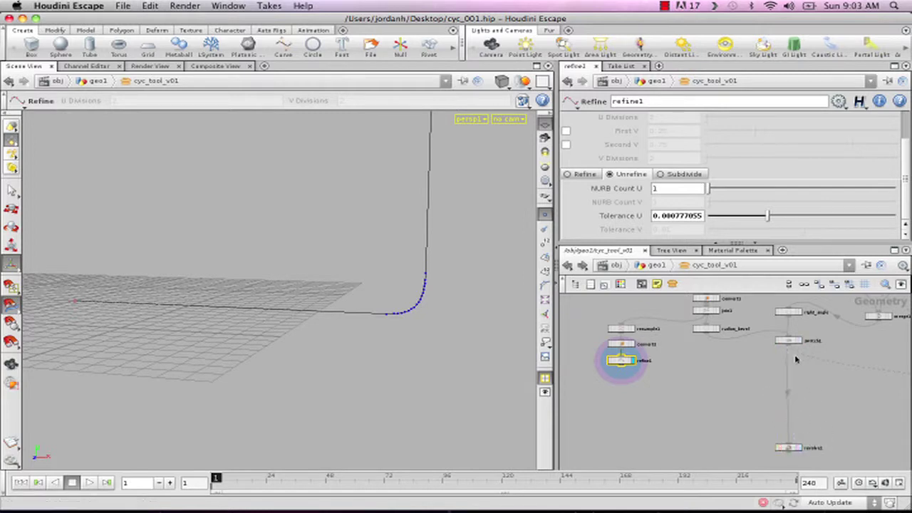
{"action": "left_click", "coordinate": [788, 345]}
{"action": "left_click", "coordinate": [789, 387]}
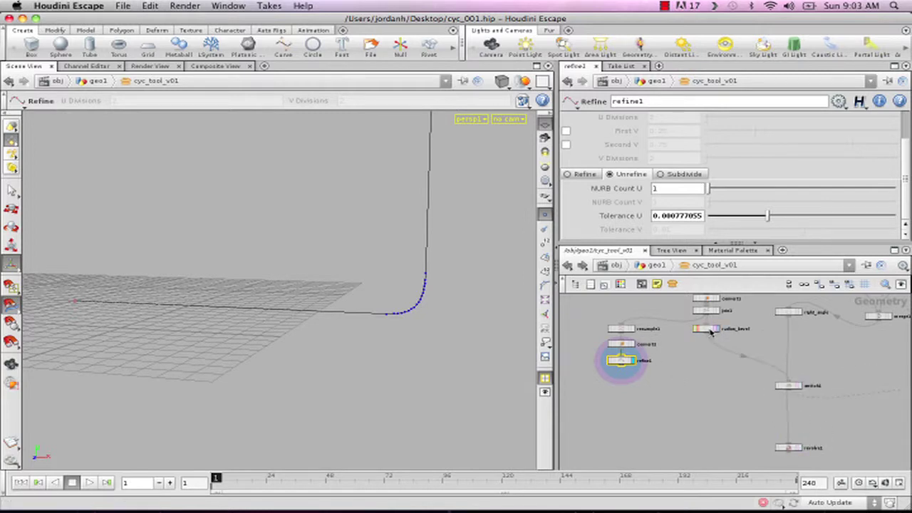
{"action": "left_click_drag", "start_coordinate": [715, 329], "coordinate": [715, 347]}
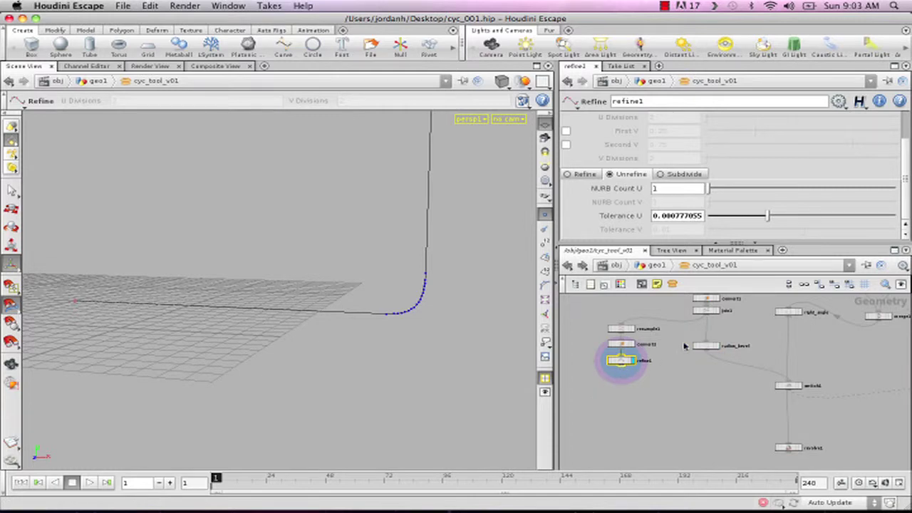
{"action": "left_click", "coordinate": [709, 344]}
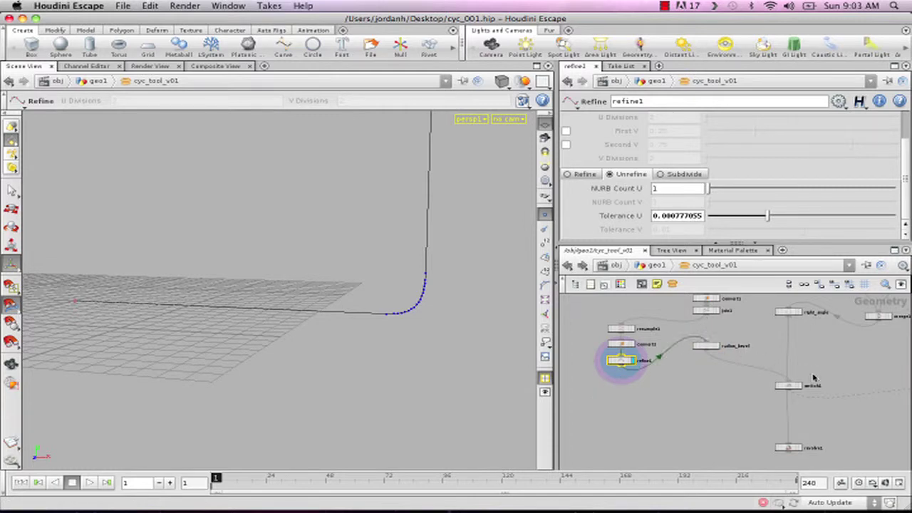
Display revolve1 and frame the whole revolved shape in the viewport.
{"action": "left_click", "coordinate": [799, 448]}
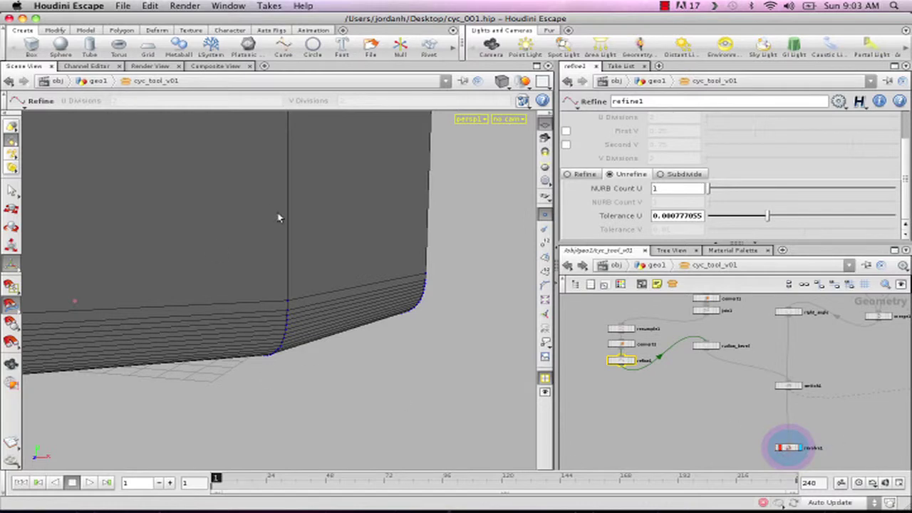
{"action": "key", "text": "space+h"}
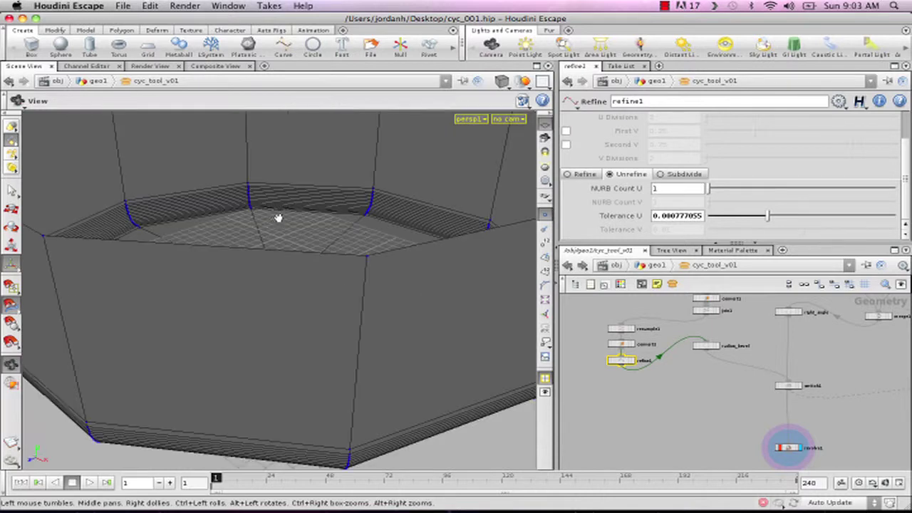
{"action": "left_click_drag", "start_coordinate": [275, 216], "coordinate": [432, 258]}
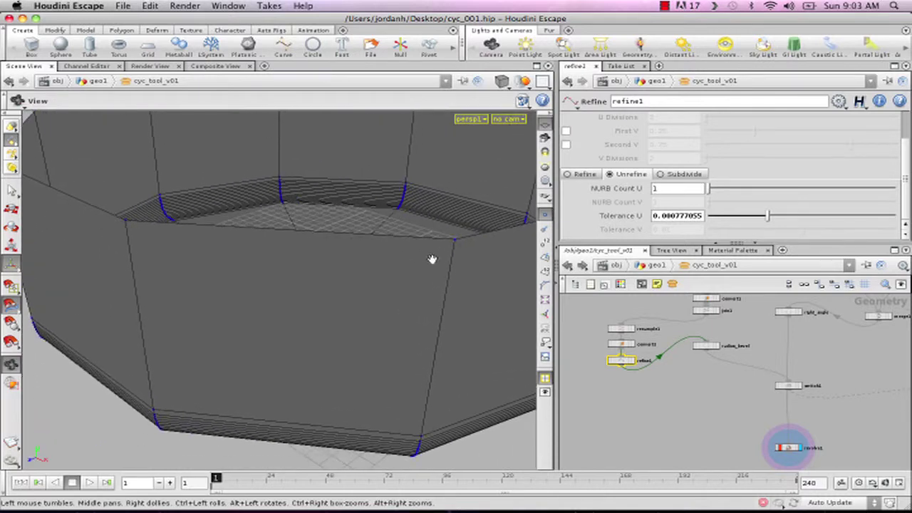
{"action": "key", "text": "space+h"}
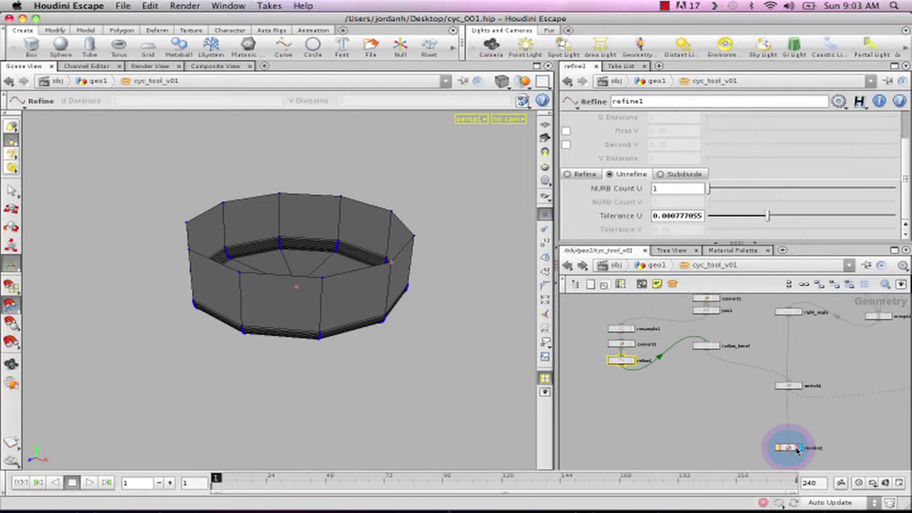
Display refine1 with revolve1 as a template, and check the asset's output at the geo1 level.
{"action": "left_click", "coordinate": [633, 362]}
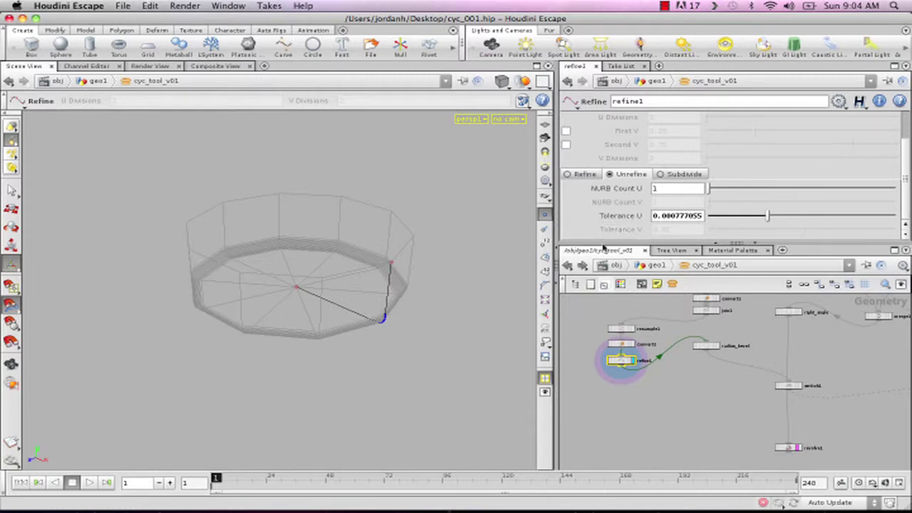
{"action": "left_click", "coordinate": [568, 265]}
{"action": "left_click", "coordinate": [568, 265]}
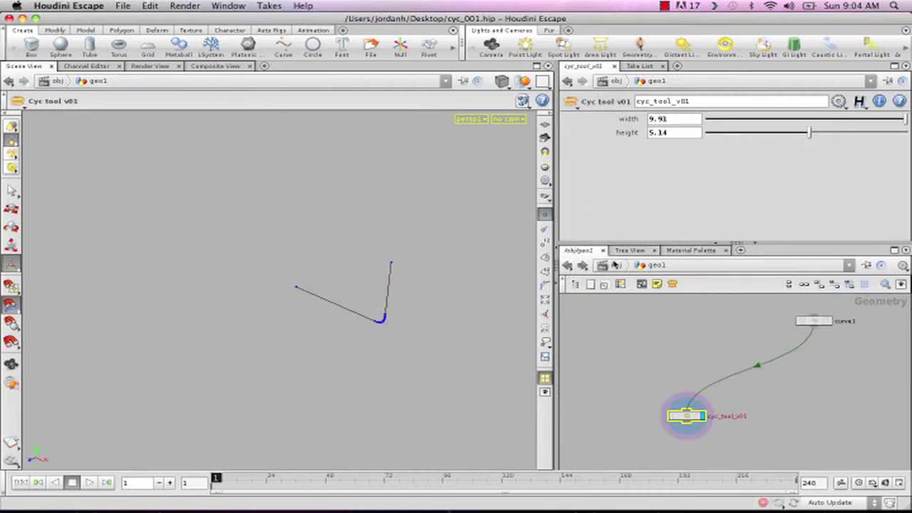
{"action": "left_click", "coordinate": [582, 265]}
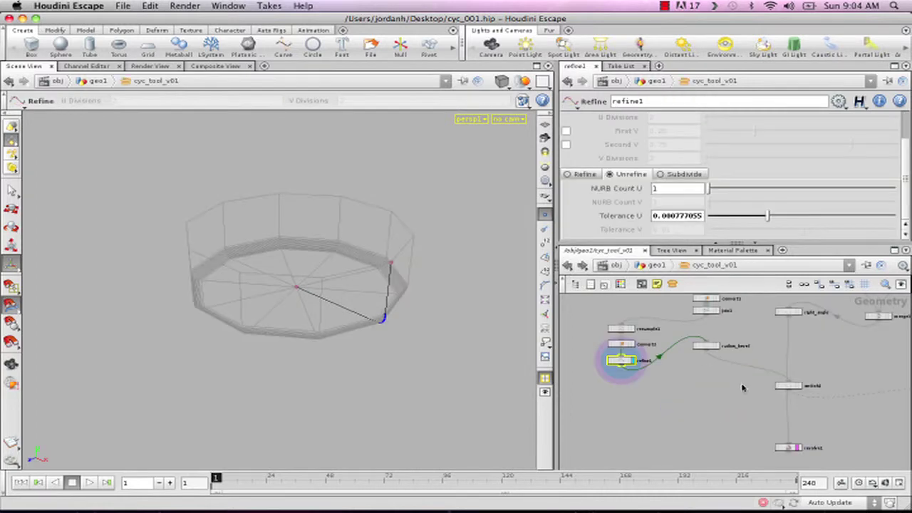
Display revolve1 inside cyc_tool_v01, and set the asset's height to 6.77 and width to 10 from geo1.
{"action": "left_click", "coordinate": [799, 448]}
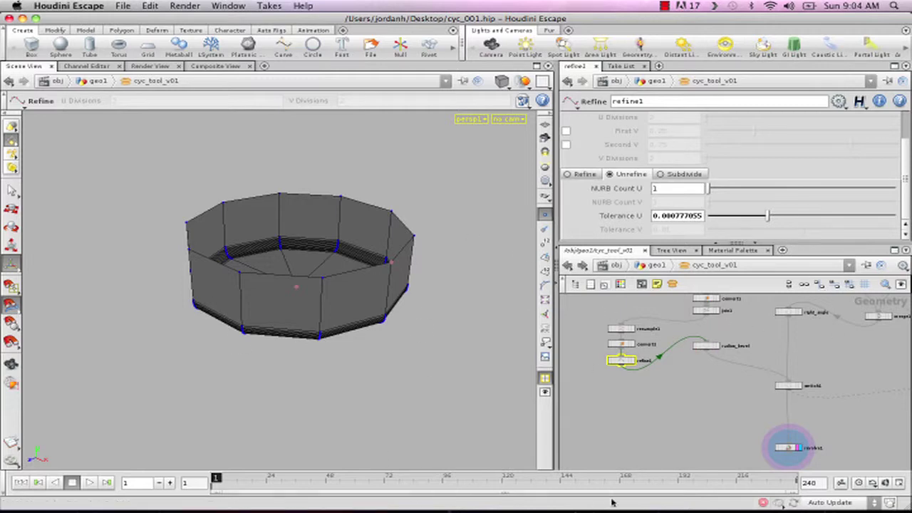
{"action": "left_click", "coordinate": [567, 265]}
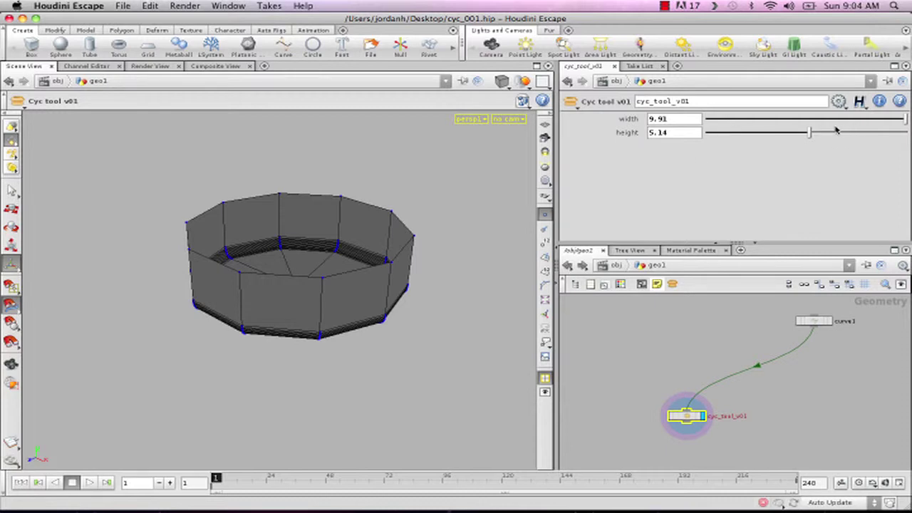
{"action": "left_click_drag", "start_coordinate": [813, 135], "coordinate": [843, 134]}
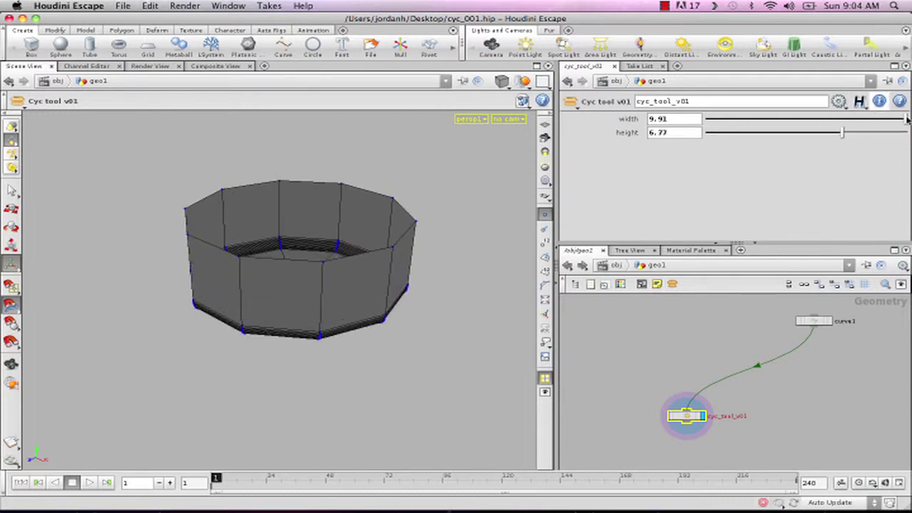
{"action": "mouse_move", "coordinate": [893, 121]}
{"action": "left_mouse_down"}
{"action": "mouse_move", "coordinate": [747, 122]}
{"action": "mouse_move", "coordinate": [906, 121]}
{"action": "left_mouse_up"}
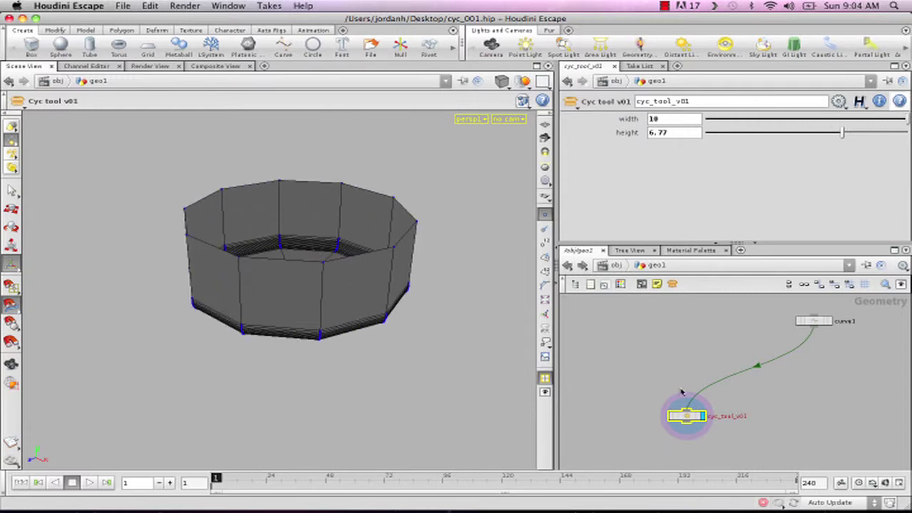
{"action": "left_click", "coordinate": [582, 265]}
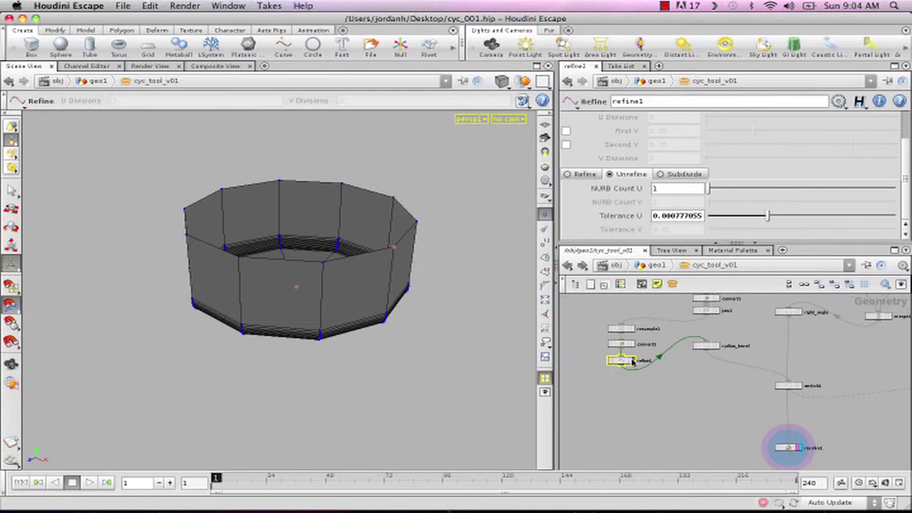
Display refine1 and set revolve1's divisions to 12.
{"action": "left_click", "coordinate": [621, 363]}
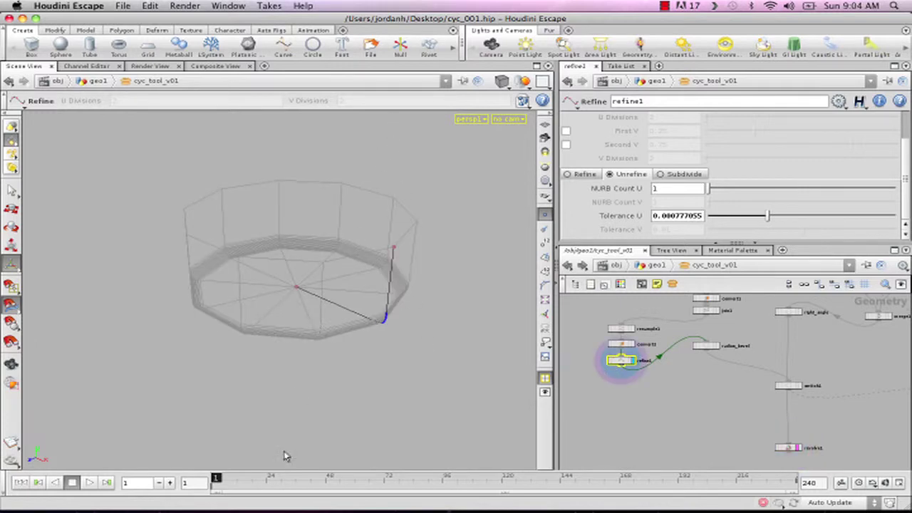
{"action": "left_click", "coordinate": [795, 448]}
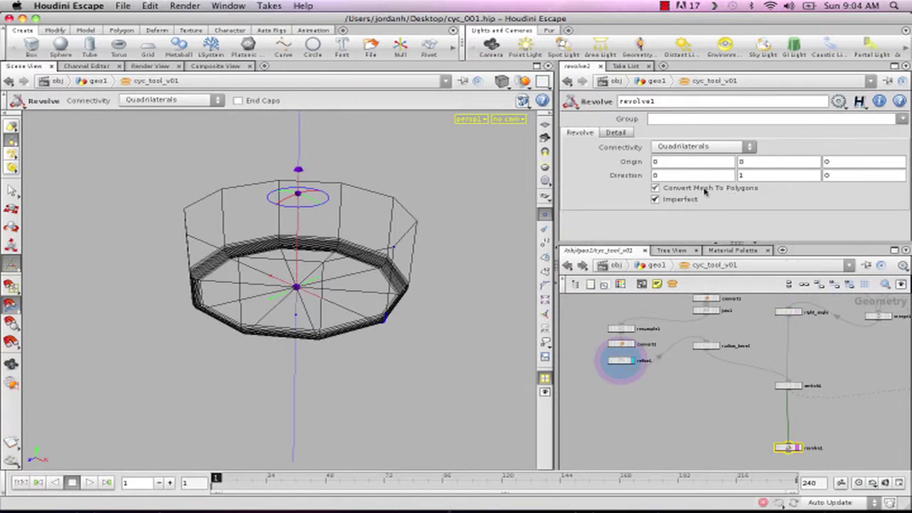
{"action": "left_click", "coordinate": [617, 134]}
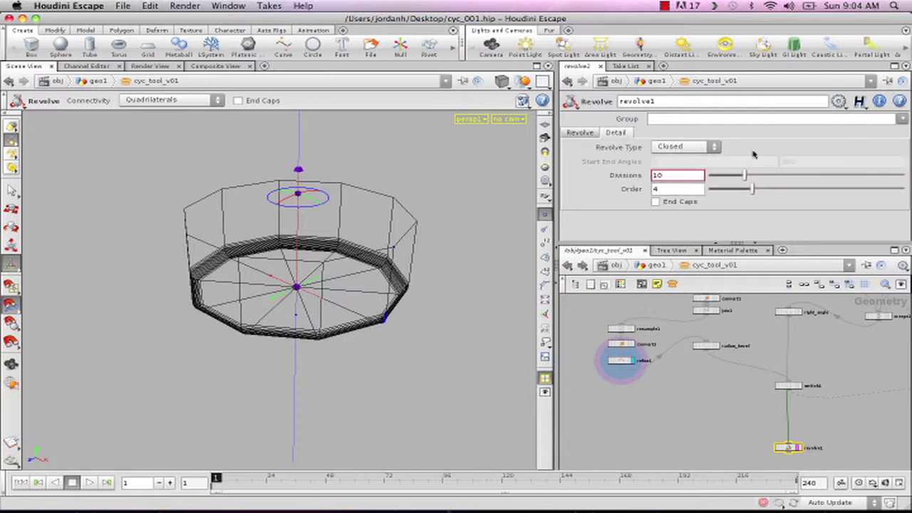
{"action": "mouse_move", "coordinate": [744, 182]}
{"action": "left_mouse_down"}
{"action": "mouse_move", "coordinate": [827, 176]}
{"action": "mouse_move", "coordinate": [748, 177]}
{"action": "mouse_move", "coordinate": [901, 188]}
{"action": "mouse_move", "coordinate": [743, 190]}
{"action": "left_mouse_up"}
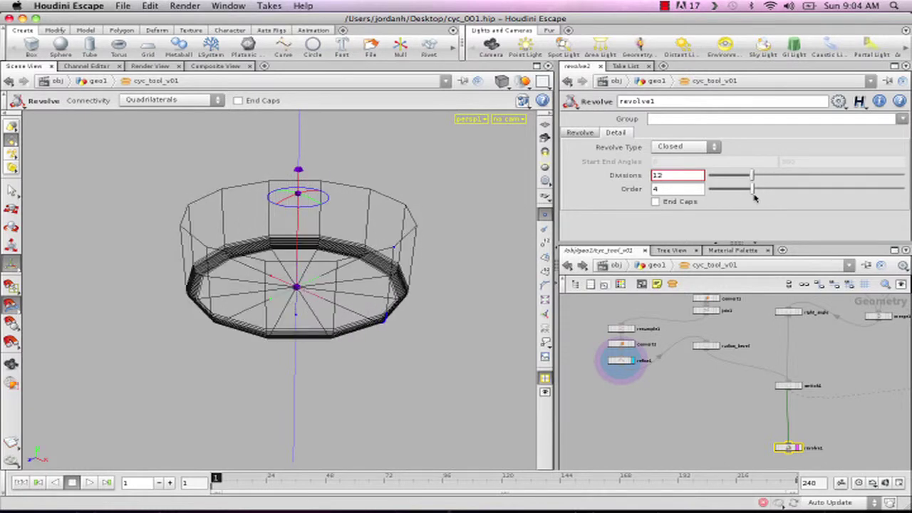
Open the operator type properties of cyc_tool_v01 from geo1 and add an Integer parameter under root.
{"action": "left_click", "coordinate": [567, 265]}
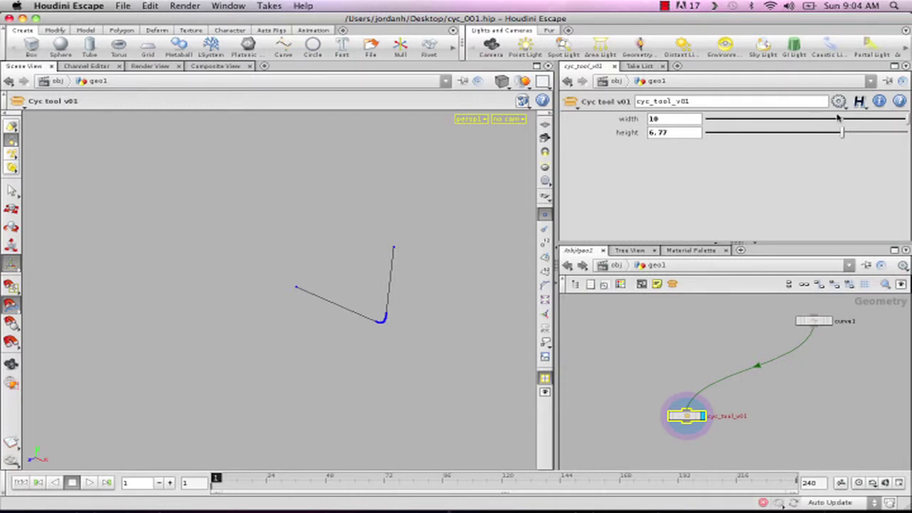
{"action": "right_click", "coordinate": [687, 421]}
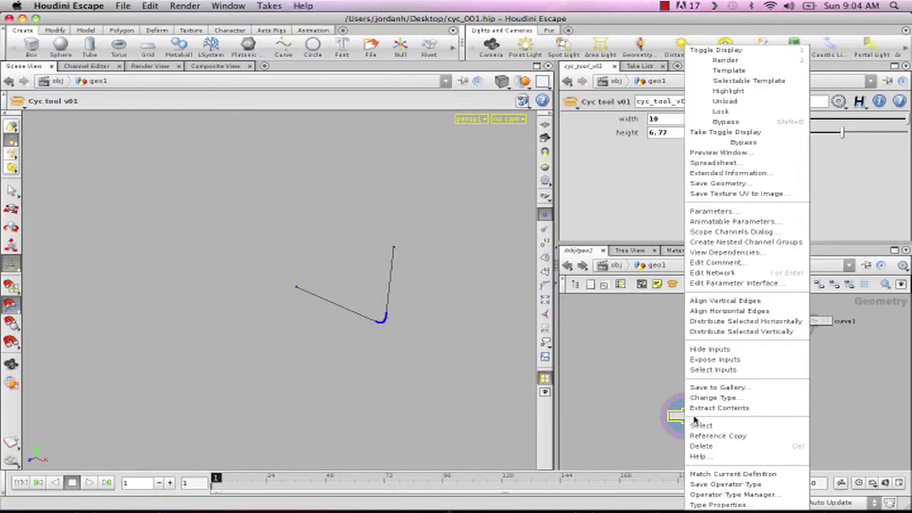
{"action": "left_click", "coordinate": [740, 505]}
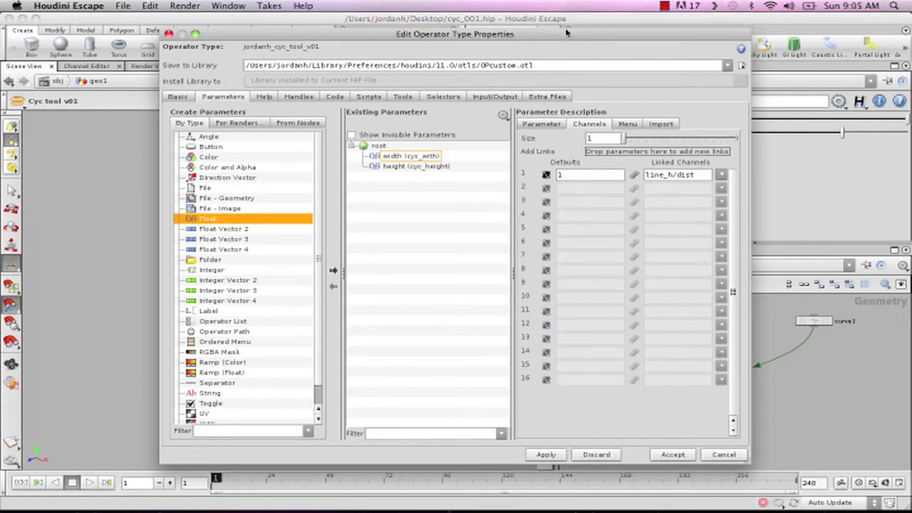
{"action": "left_click_drag", "start_coordinate": [566, 32], "coordinate": [449, 38]}
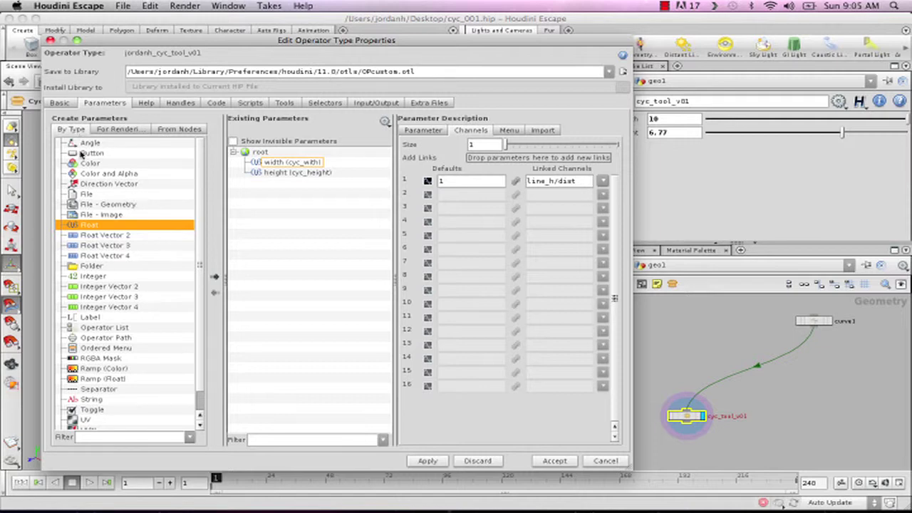
{"action": "left_click", "coordinate": [89, 276]}
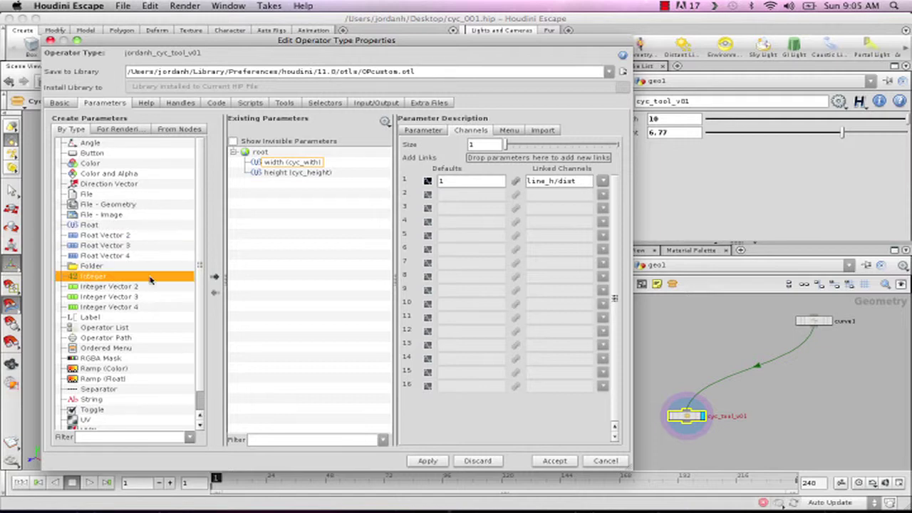
{"action": "left_click", "coordinate": [215, 278]}
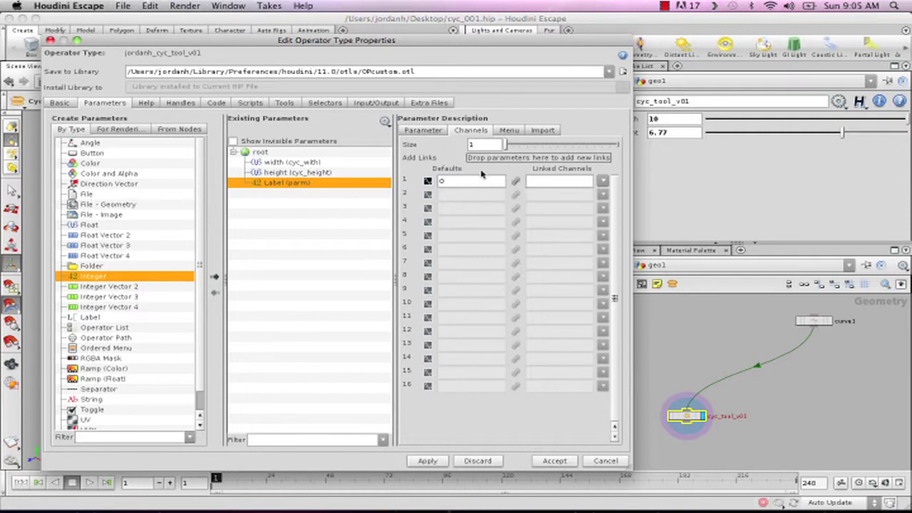
Set the new integer parameter's first channel default to 8.
{"action": "double_click", "coordinate": [449, 181]}
{"action": "type", "text": "1"}
{"action": "left_click", "coordinate": [422, 131]}
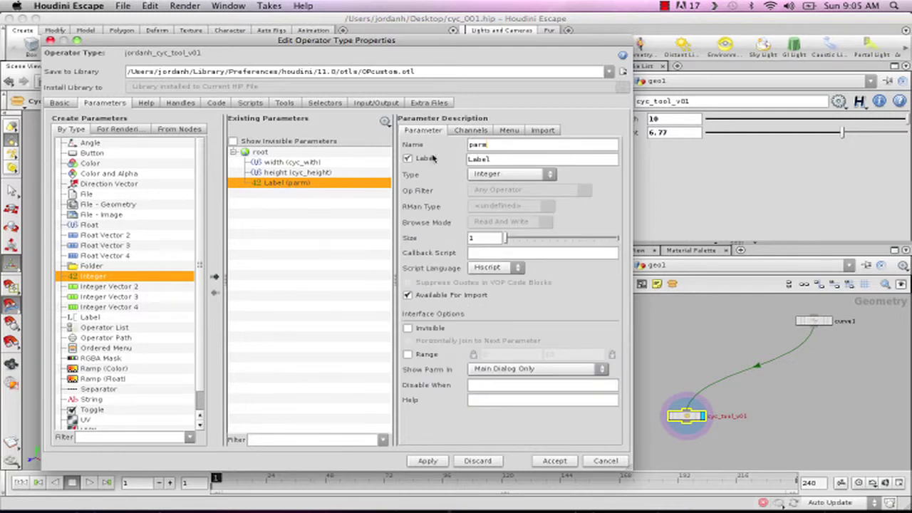
{"action": "left_click", "coordinate": [472, 133]}
{"action": "double_click", "coordinate": [453, 184]}
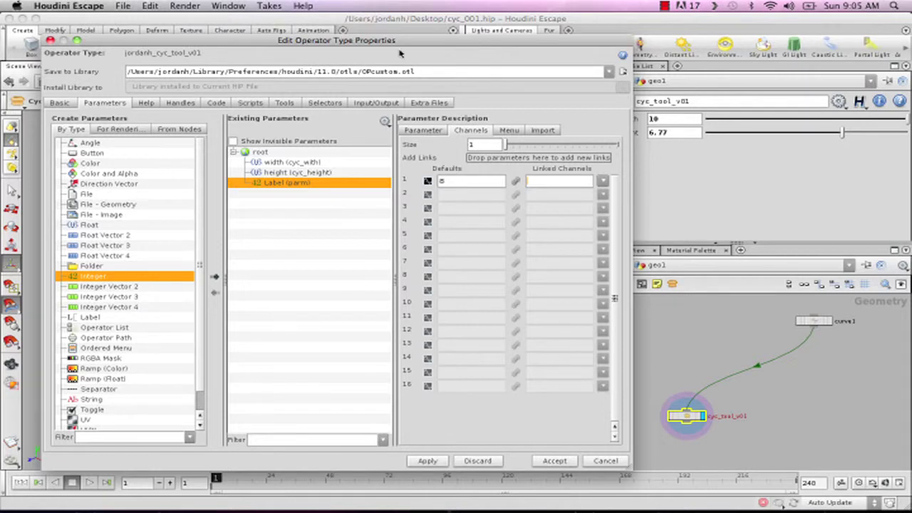
Name the integer parameter revolve_divisions and copy that name into its label.
{"action": "left_click", "coordinate": [412, 133]}
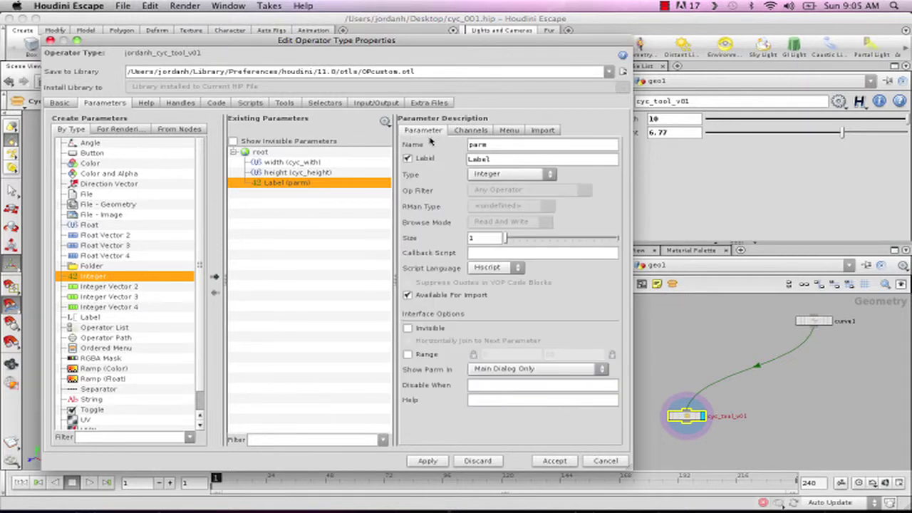
{"action": "double_click", "coordinate": [495, 147]}
{"action": "left_click", "coordinate": [499, 146]}
{"action": "double_click", "coordinate": [504, 146]}
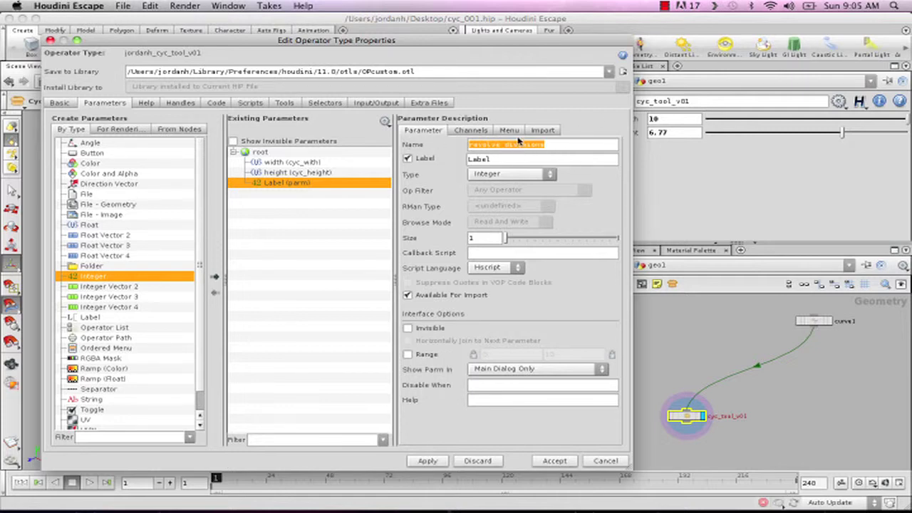
{"action": "key", "text": "super+c"}
{"action": "double_click", "coordinate": [520, 159]}
{"action": "key", "text": "super+v"}
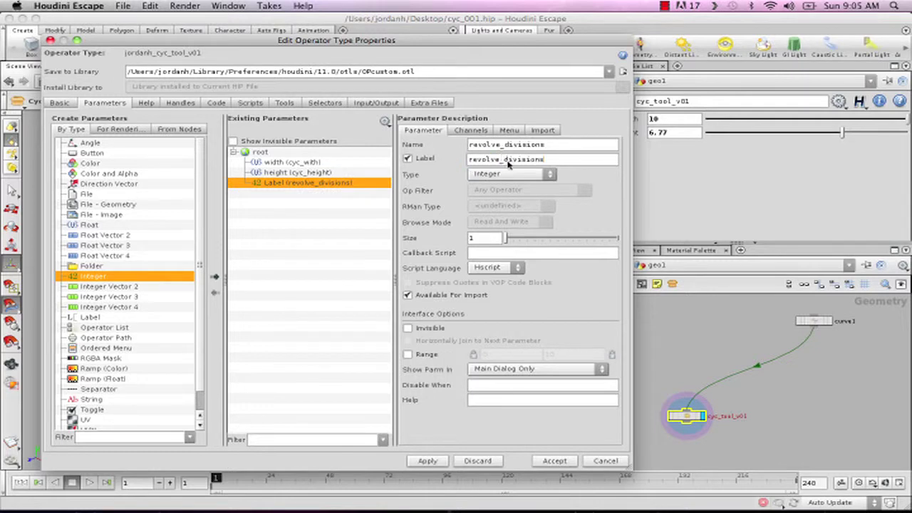
Change the parameter's label to "revolve divisions", and enable a range of 4 to 100, accepting the asset properties.
{"action": "left_click", "coordinate": [504, 160]}
{"action": "key", "text": "BackSpace"}
{"action": "left_click", "coordinate": [407, 355]}
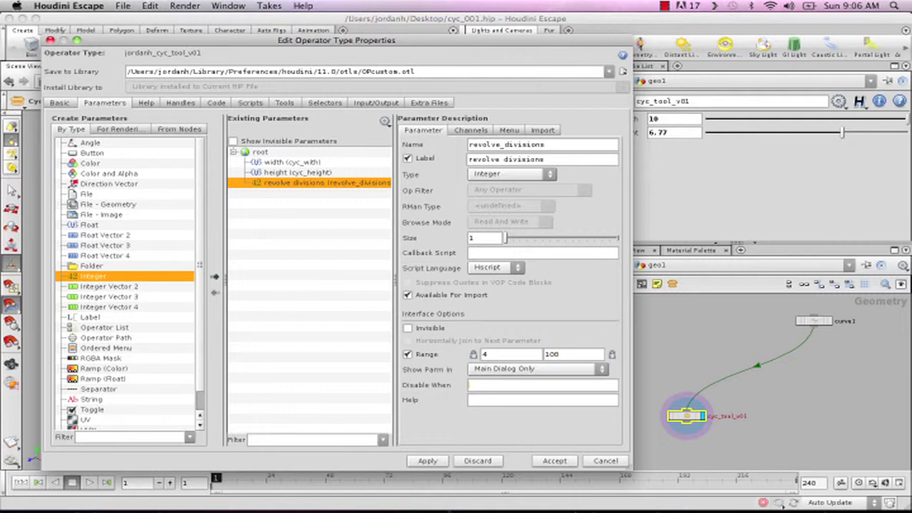
{"action": "left_click", "coordinate": [555, 461]}
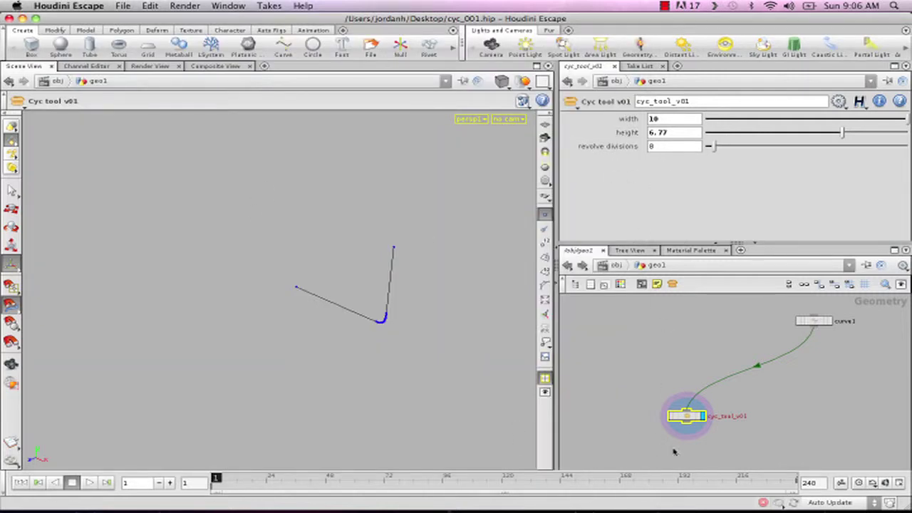
Link revolve1's Divisions to the asset's revolve divisions parameter by relative reference with revolve1 displayed, and save the scene.
{"action": "left_click", "coordinate": [651, 147]}
{"action": "right_click", "coordinate": [660, 149]}
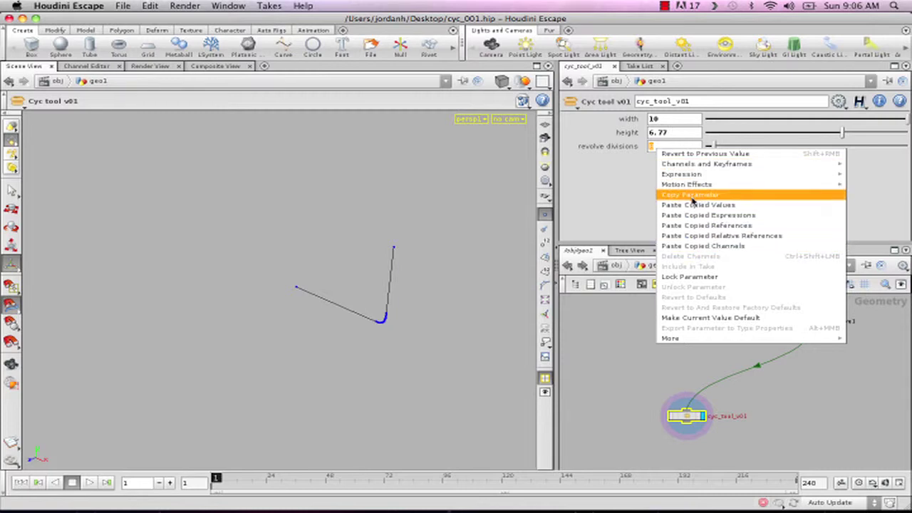
{"action": "left_click", "coordinate": [693, 206]}
{"action": "double_click", "coordinate": [686, 416]}
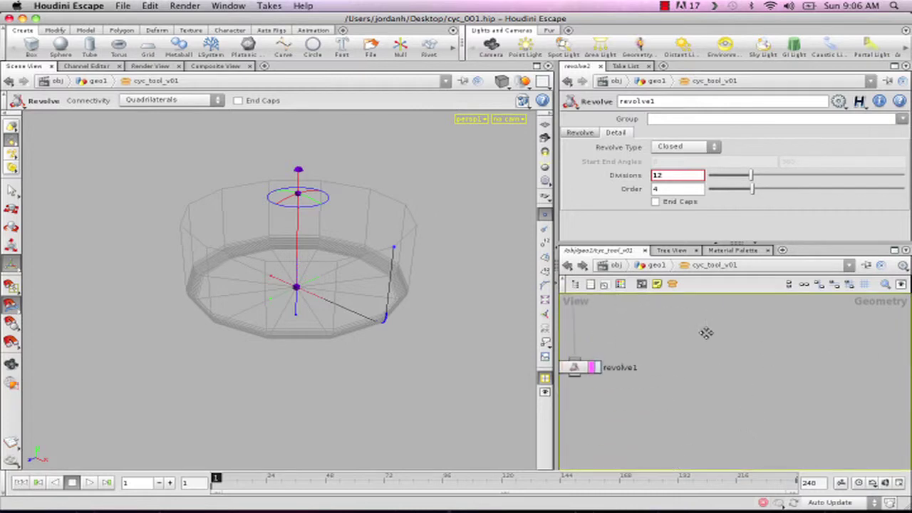
{"action": "left_click", "coordinate": [695, 414]}
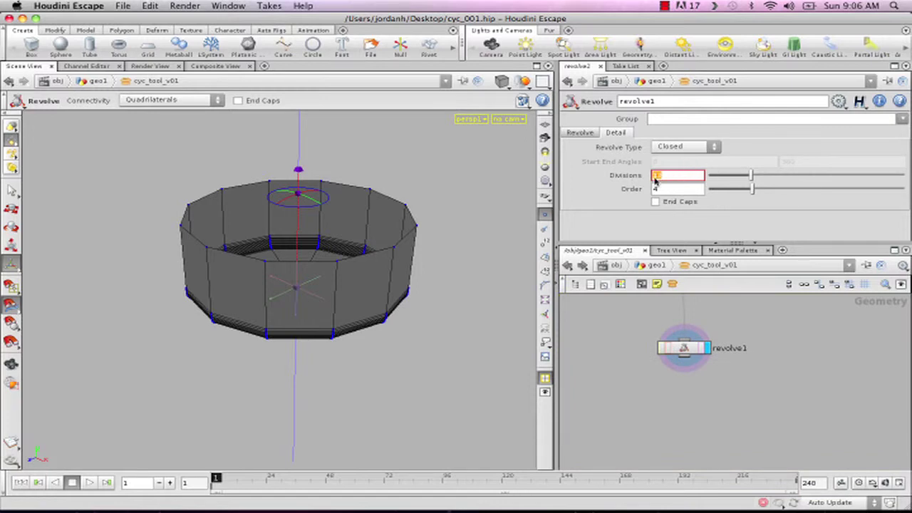
{"action": "right_click", "coordinate": [657, 179]}
{"action": "left_click", "coordinate": [729, 264]}
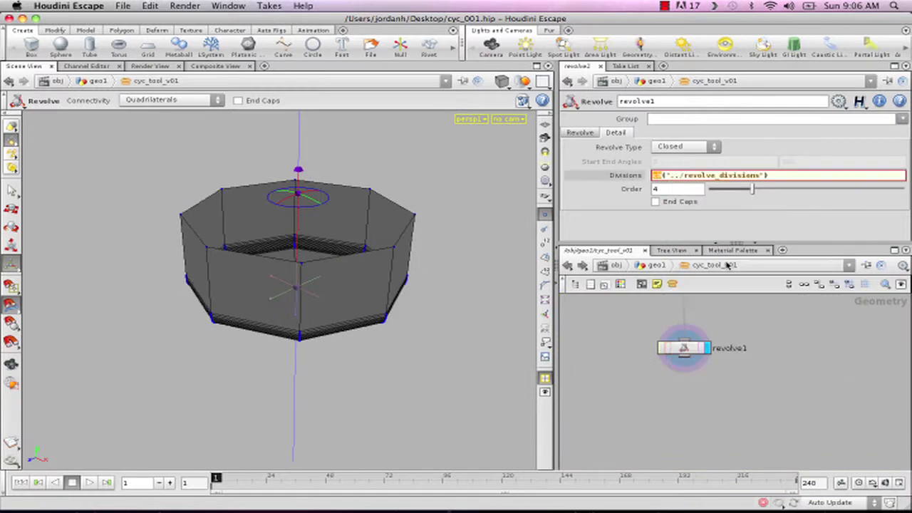
{"action": "left_click", "coordinate": [124, 6]}
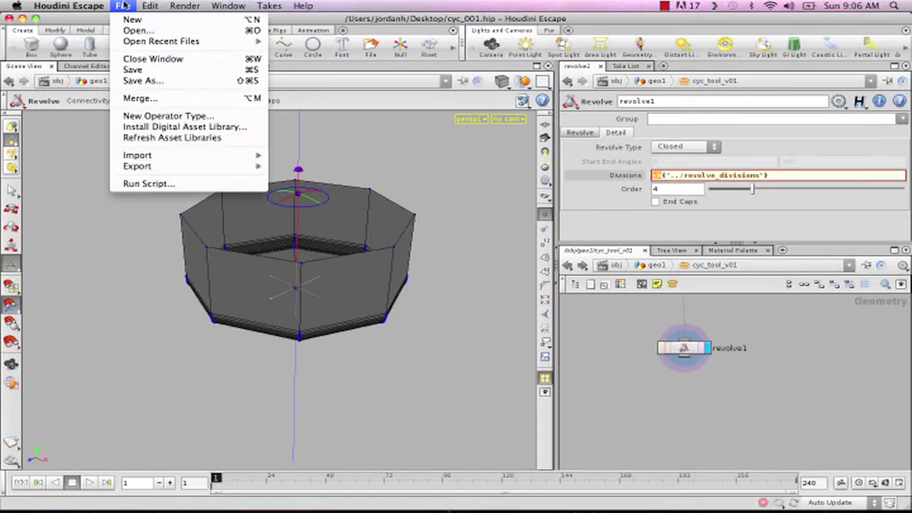
{"action": "left_click", "coordinate": [136, 70]}
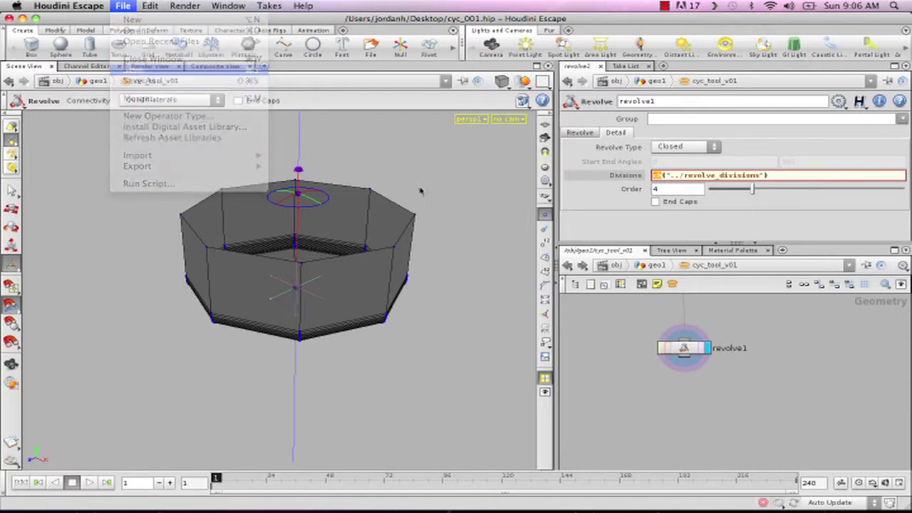
Set the asset's revolve divisions to 99 and its height to 9.31 from geo1.
{"action": "left_click", "coordinate": [568, 265]}
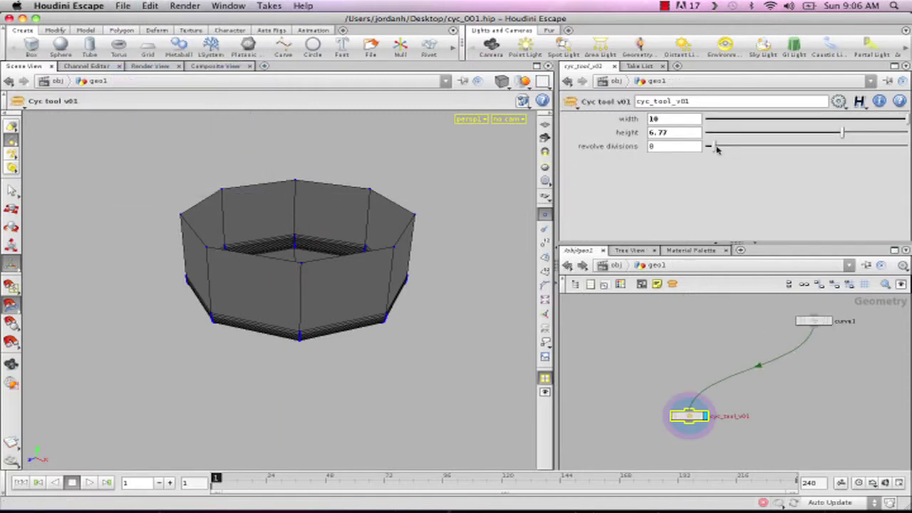
{"action": "left_click_drag", "start_coordinate": [717, 147], "coordinate": [802, 147]}
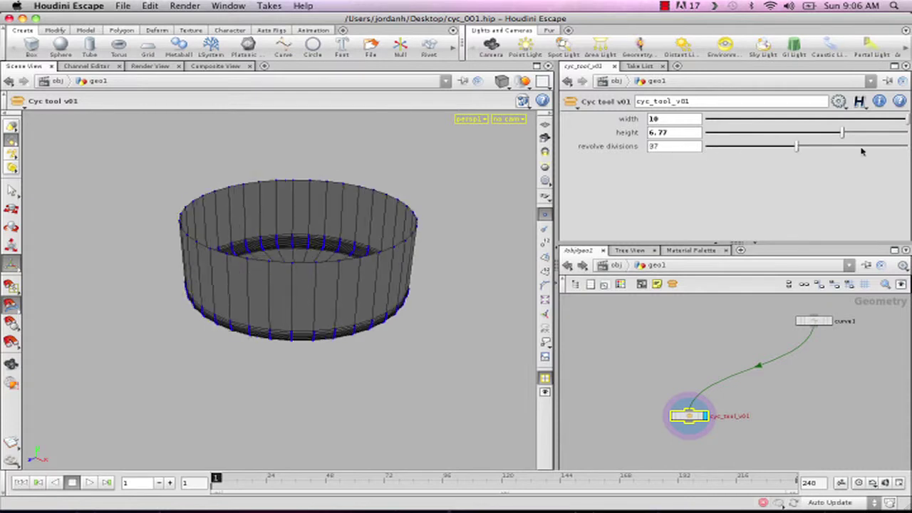
{"action": "left_click_drag", "start_coordinate": [861, 151], "coordinate": [903, 146]}
{"action": "left_click_drag", "start_coordinate": [843, 133], "coordinate": [908, 119]}
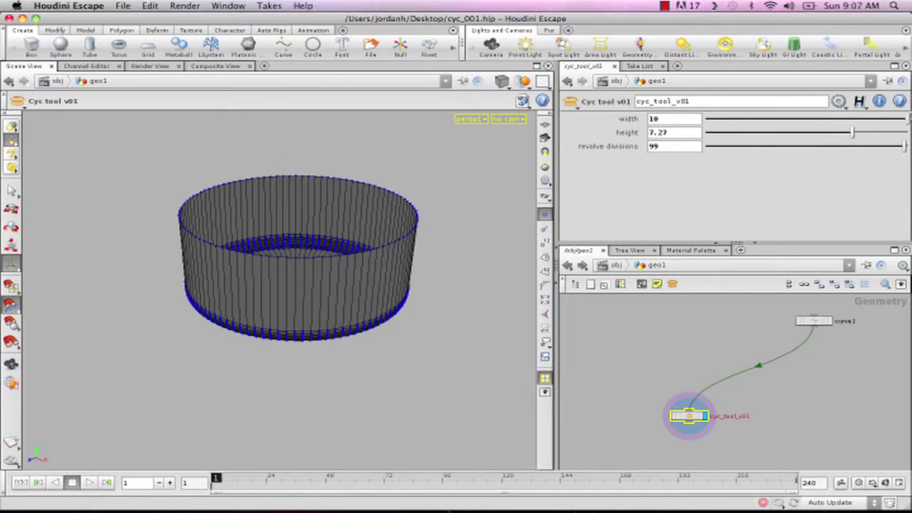
{"action": "left_click_drag", "start_coordinate": [857, 136], "coordinate": [894, 134]}
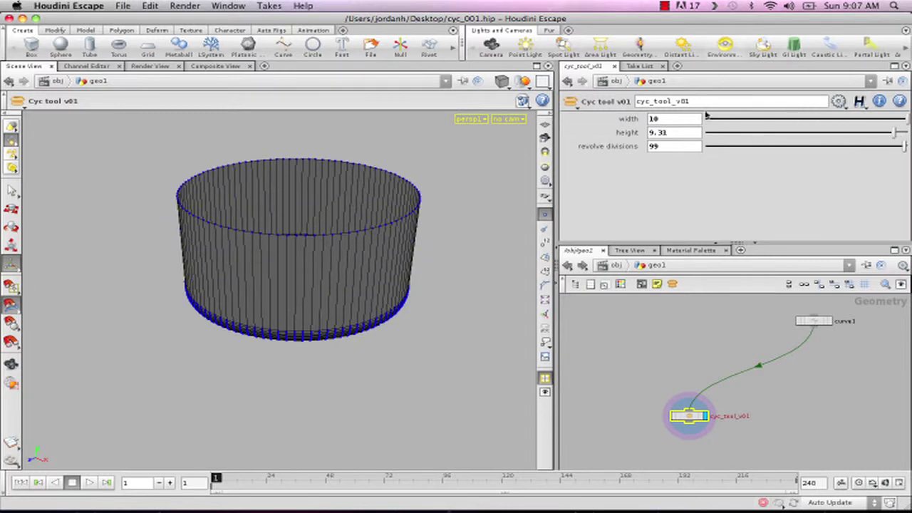
Reopen the operator type properties of cyc_tool_v01 and add an Ordered Menu parameter below revolve divisions.
{"action": "right_click", "coordinate": [691, 417]}
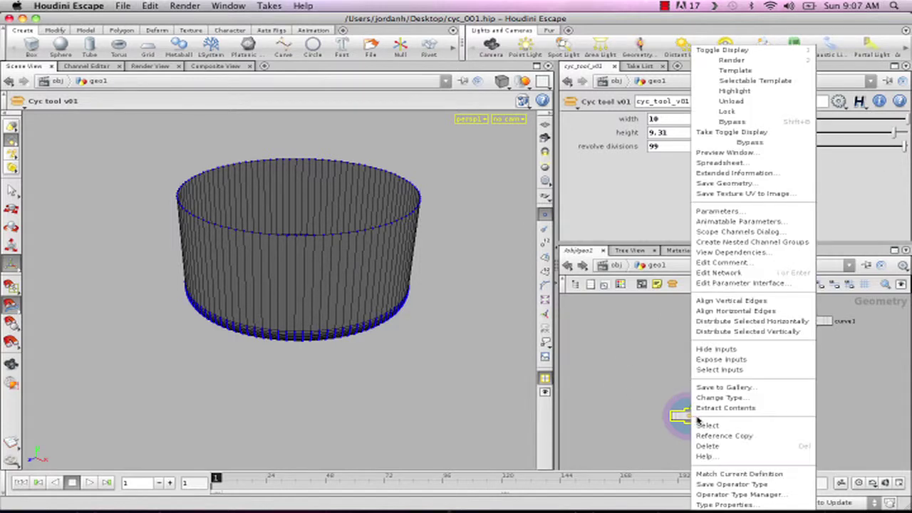
{"action": "left_click", "coordinate": [724, 505]}
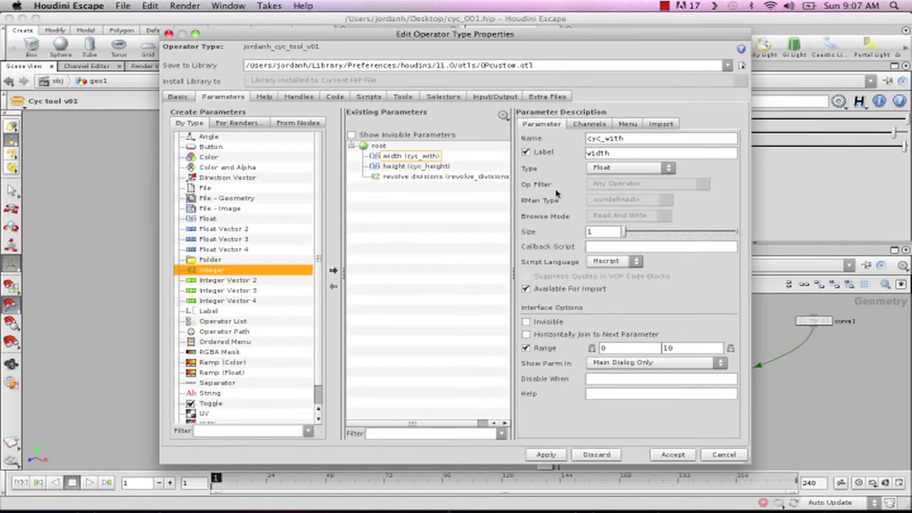
{"action": "left_click_drag", "start_coordinate": [282, 36], "coordinate": [112, 21]}
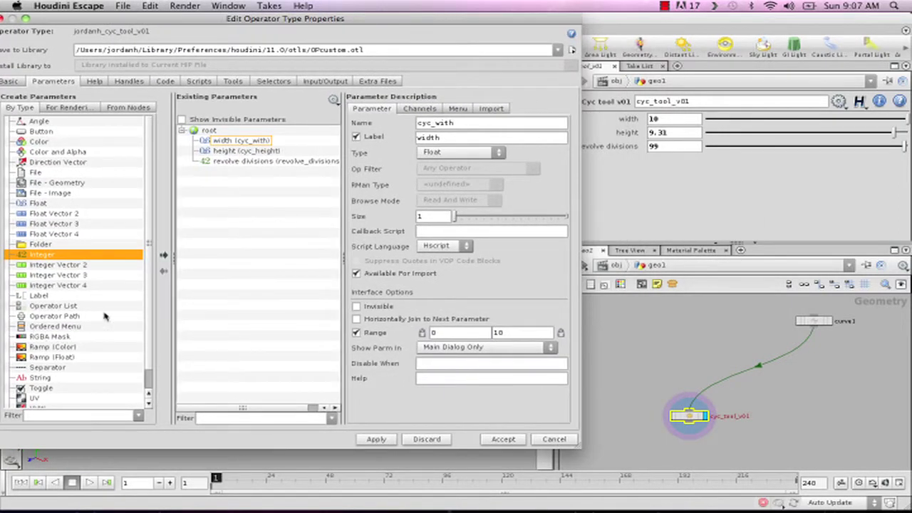
{"action": "left_click", "coordinate": [57, 326]}
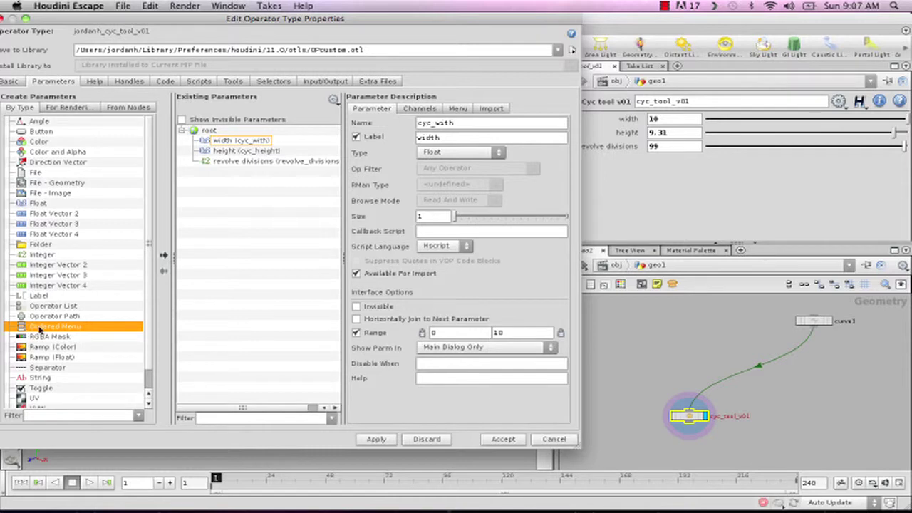
{"action": "left_click", "coordinate": [163, 255]}
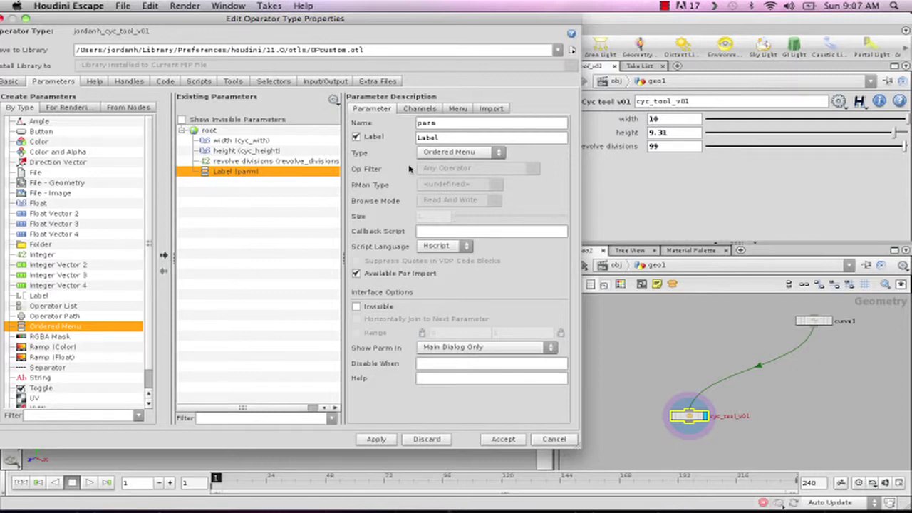
Name the ordered menu parameter cyc_type and label it "cyc type".
{"action": "double_click", "coordinate": [430, 124]}
{"action": "type", "text": "cyc_type"}
{"action": "key", "text": "Tab"}
{"action": "type", "text": "cy"}
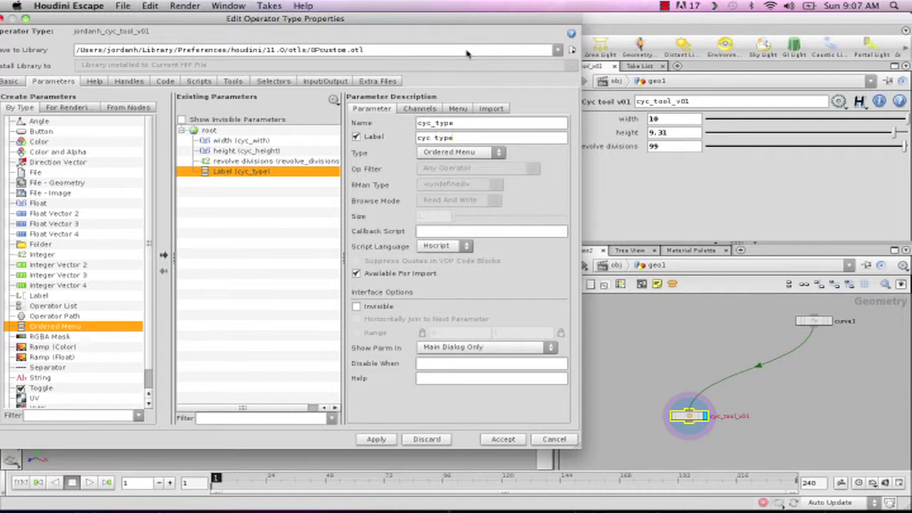
{"action": "key", "text": "Tab"}
Enable the use of a menu for the cyc type parameter, keeping the normal menu-only mode.
{"action": "left_click", "coordinate": [458, 109]}
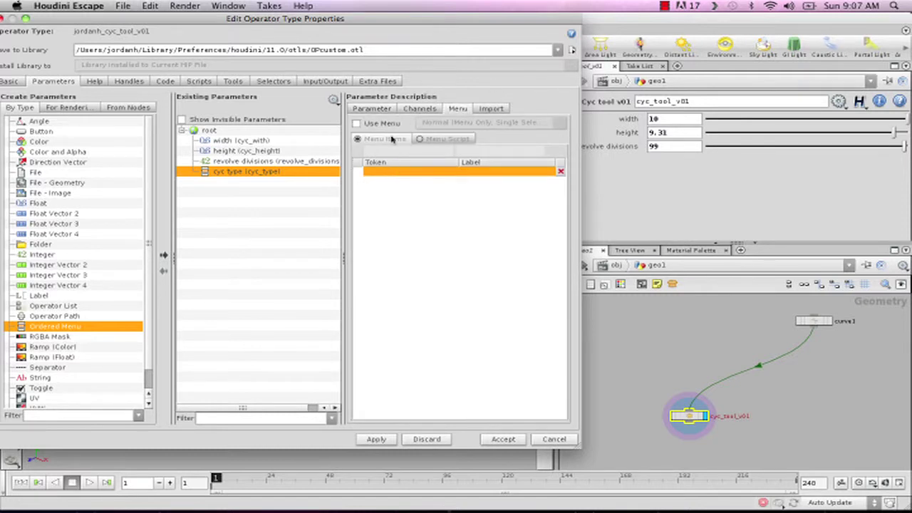
{"action": "left_click", "coordinate": [420, 109]}
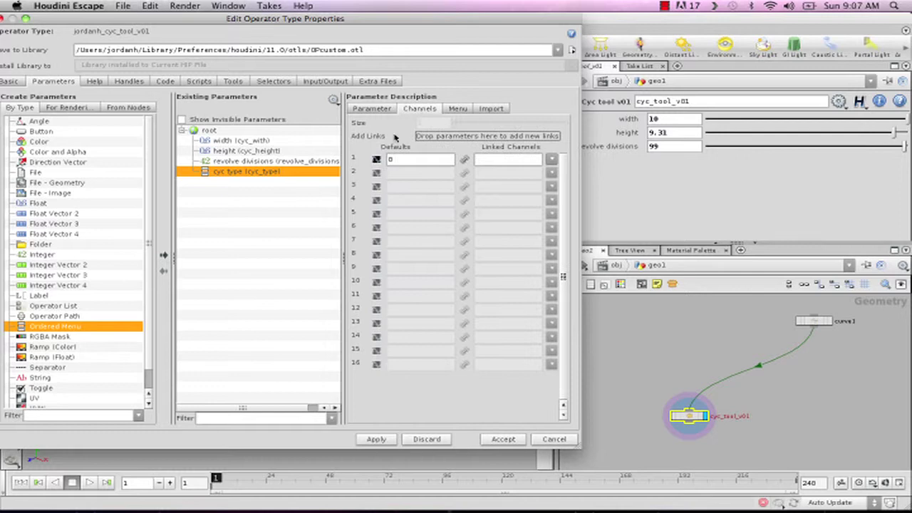
{"action": "left_click", "coordinate": [458, 109]}
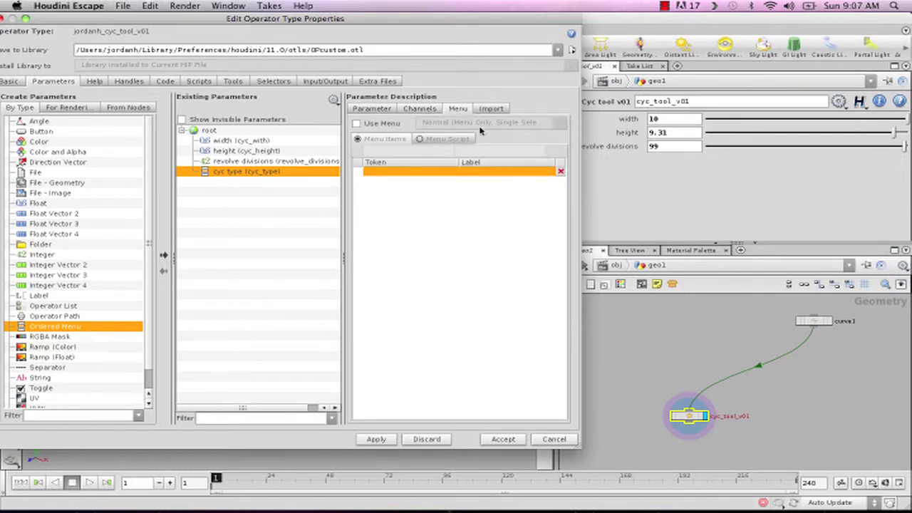
{"action": "left_click", "coordinate": [357, 123]}
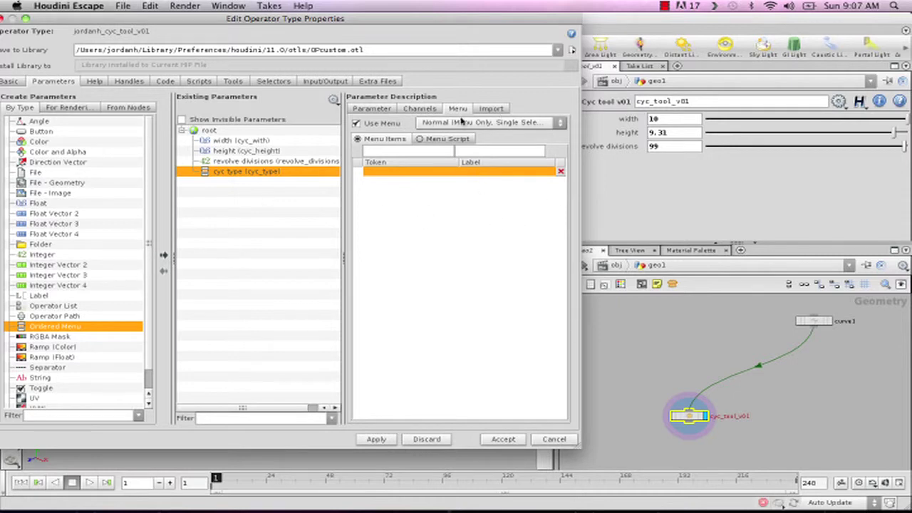
{"action": "left_click", "coordinate": [542, 126]}
{"action": "left_click", "coordinate": [553, 128]}
Add the menu items 0 "radius" and 1 "custom" to cyc type and accept the operator type changes.
{"action": "left_click", "coordinate": [391, 152]}
{"action": "type", "text": "0"}
{"action": "key", "text": "Return"}
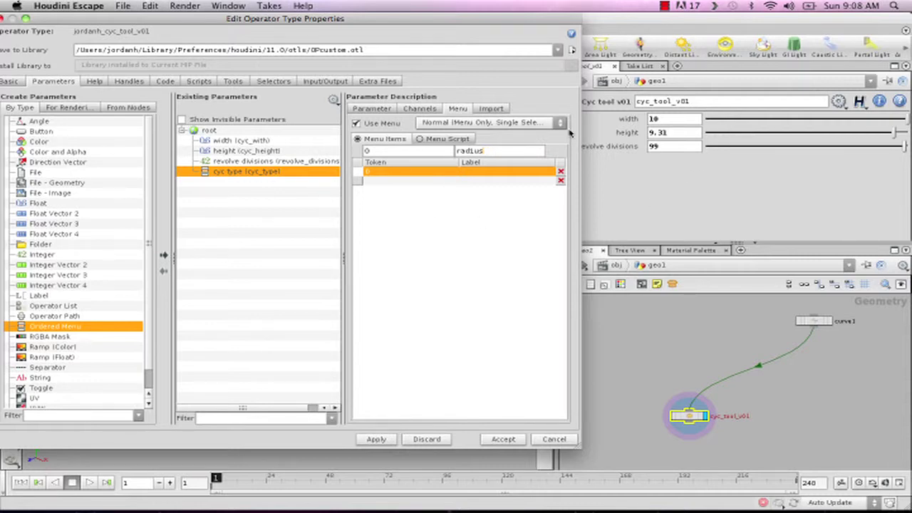
{"action": "key", "text": "Return"}
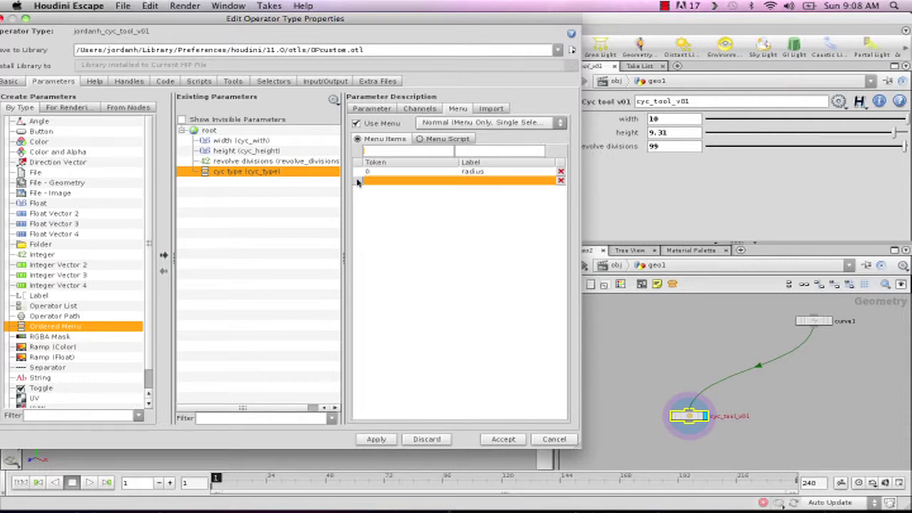
{"action": "type", "text": "1"}
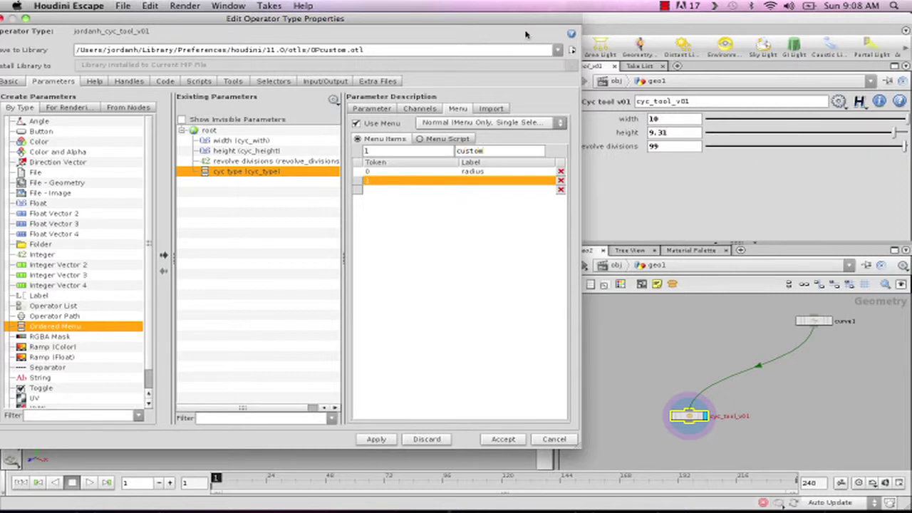
{"action": "key", "text": "Return"}
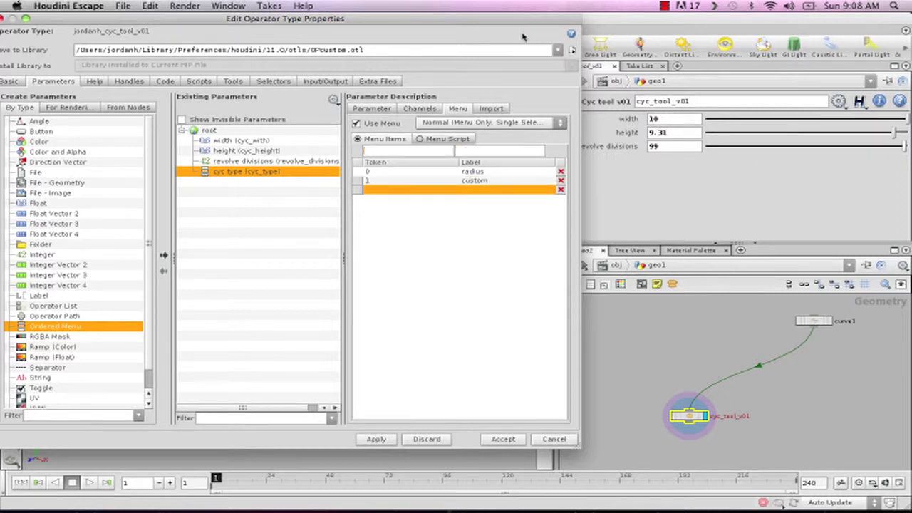
{"action": "left_click", "coordinate": [375, 440]}
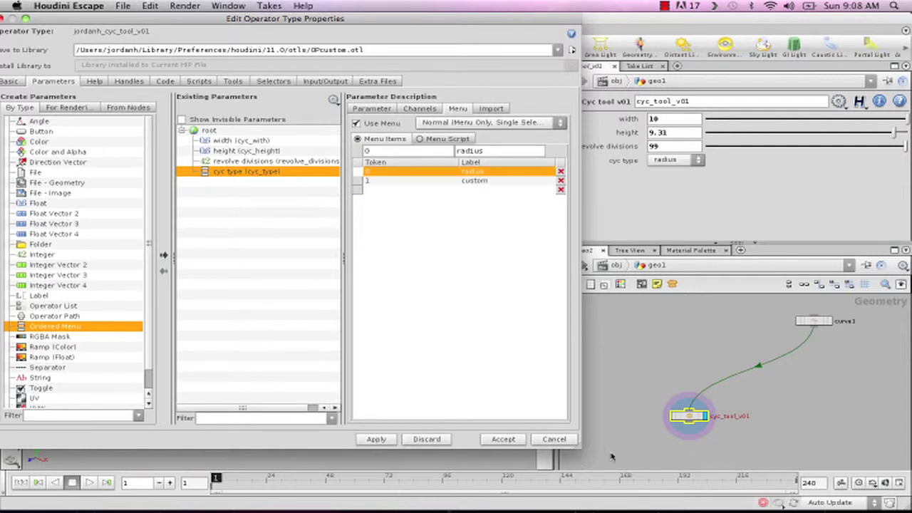
{"action": "left_click", "coordinate": [509, 442]}
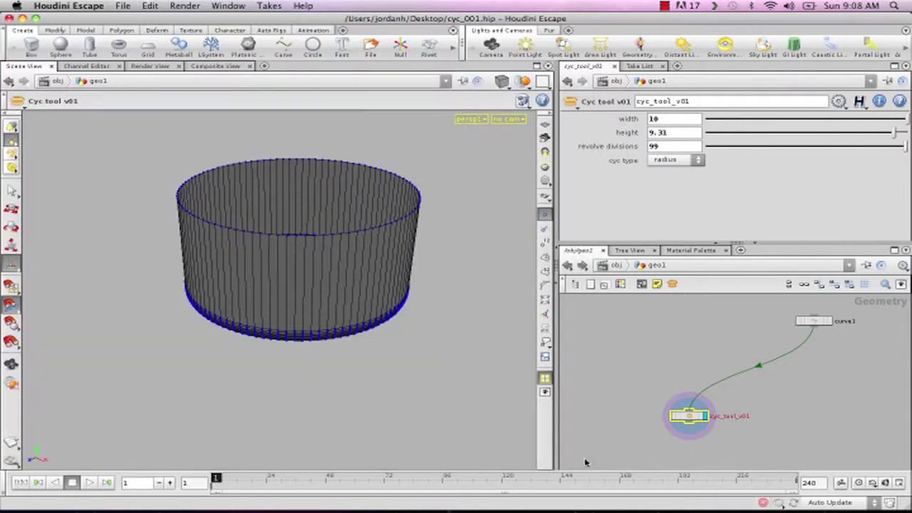
Copy the asset's cyc type parameter, enter cyc_tool_v01 and maximize its network view.
{"action": "right_click", "coordinate": [623, 164]}
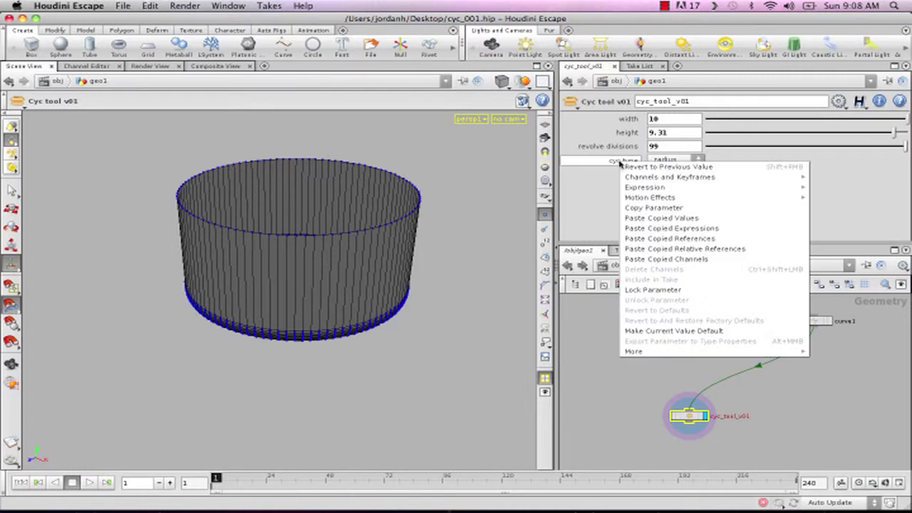
{"action": "left_click", "coordinate": [640, 209]}
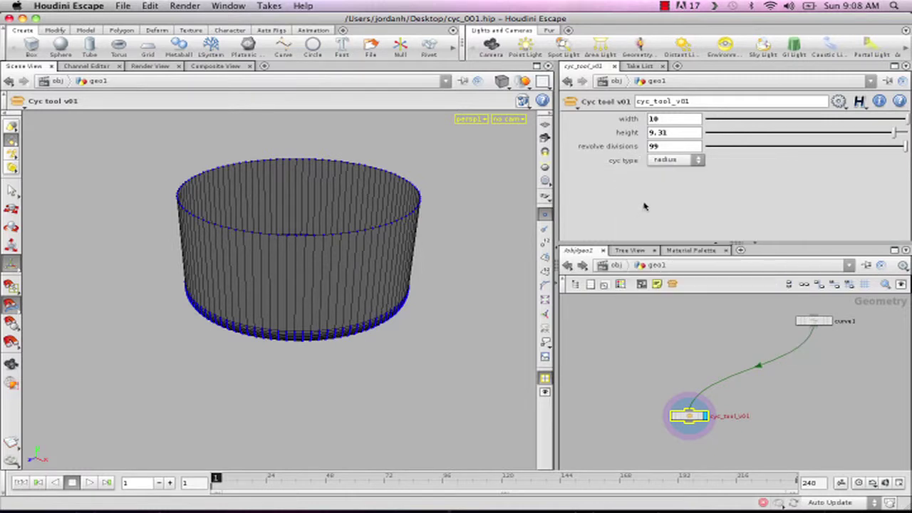
{"action": "double_click", "coordinate": [695, 417]}
{"action": "scroll", "coordinate": [720, 424], "scroll_direction": "up", "scroll_amount": 5}
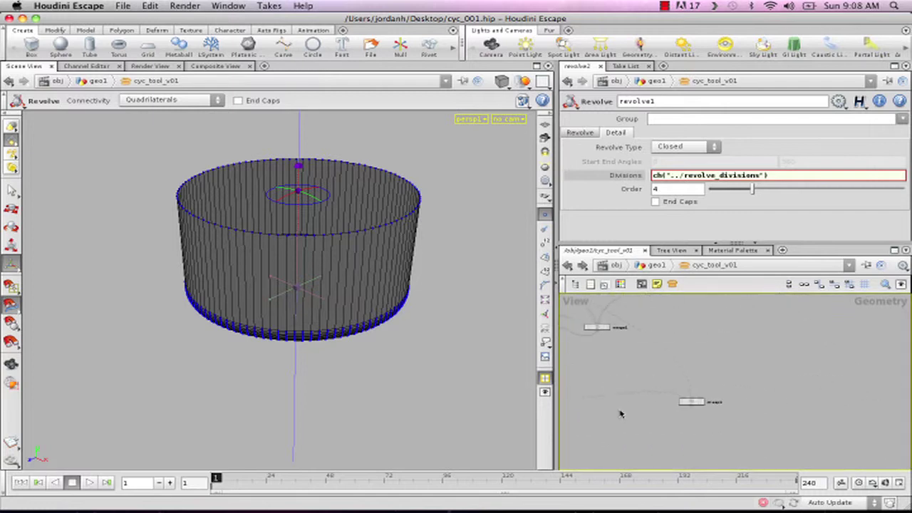
{"action": "scroll", "coordinate": [706, 433], "scroll_direction": "up", "scroll_amount": 3}
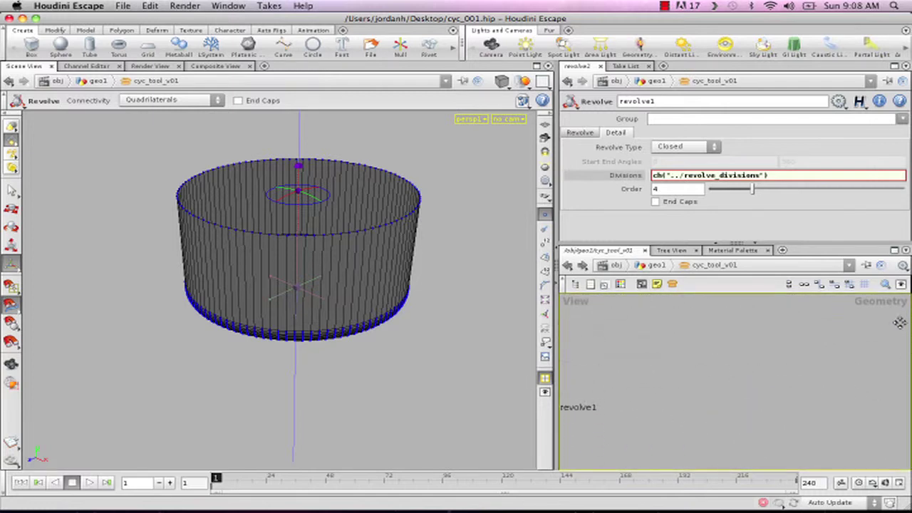
{"action": "key", "text": "ctrl+b"}
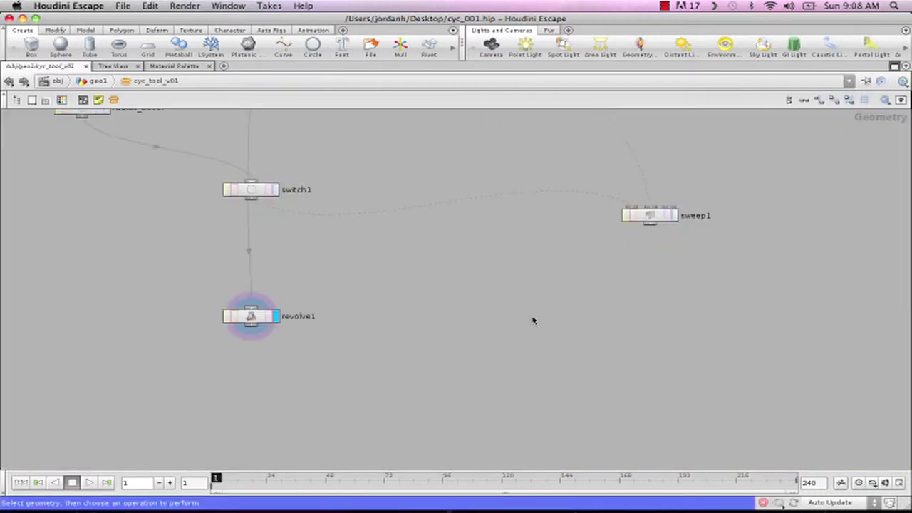
{"action": "scroll", "coordinate": [462, 388], "scroll_direction": "down", "scroll_amount": 2}
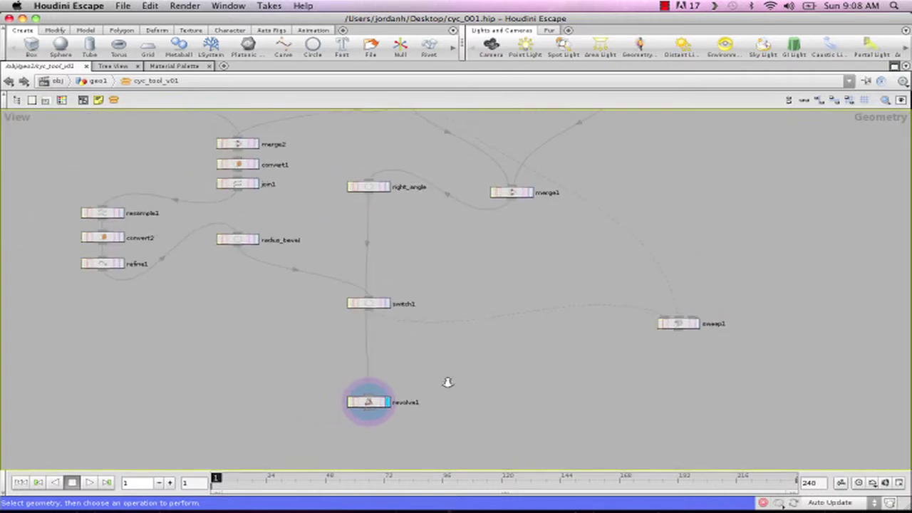
Spread out switch1, revolve1 and sweep1 in the network to leave free space below and between them.
{"action": "left_click_drag", "start_coordinate": [375, 305], "coordinate": [263, 306]}
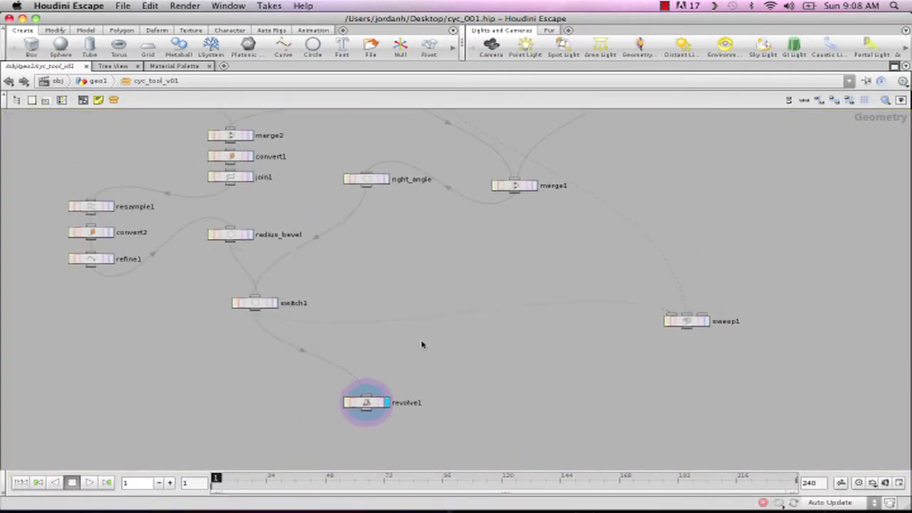
{"action": "middle_click_drag", "start_coordinate": [570, 320], "coordinate": [578, 261]}
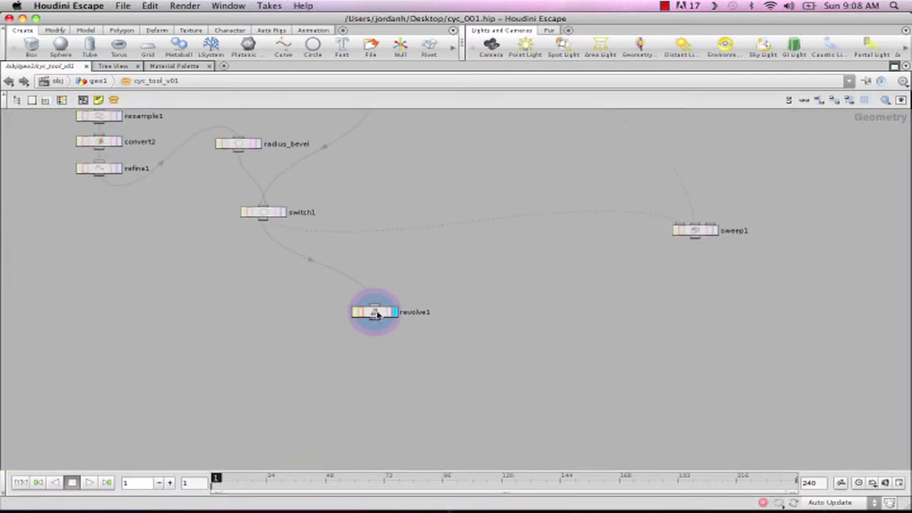
{"action": "left_click_drag", "start_coordinate": [376, 312], "coordinate": [126, 323]}
{"action": "left_click_drag", "start_coordinate": [682, 232], "coordinate": [639, 335]}
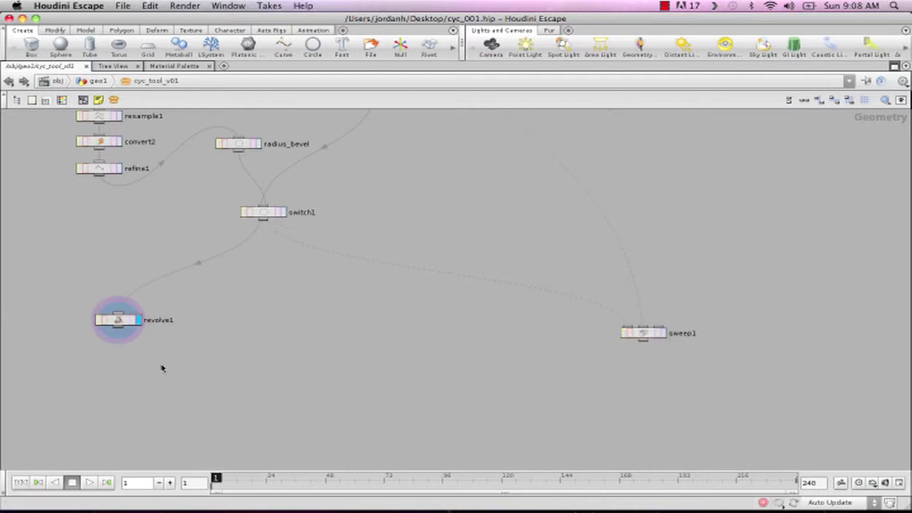
{"action": "key", "text": "Delete"}
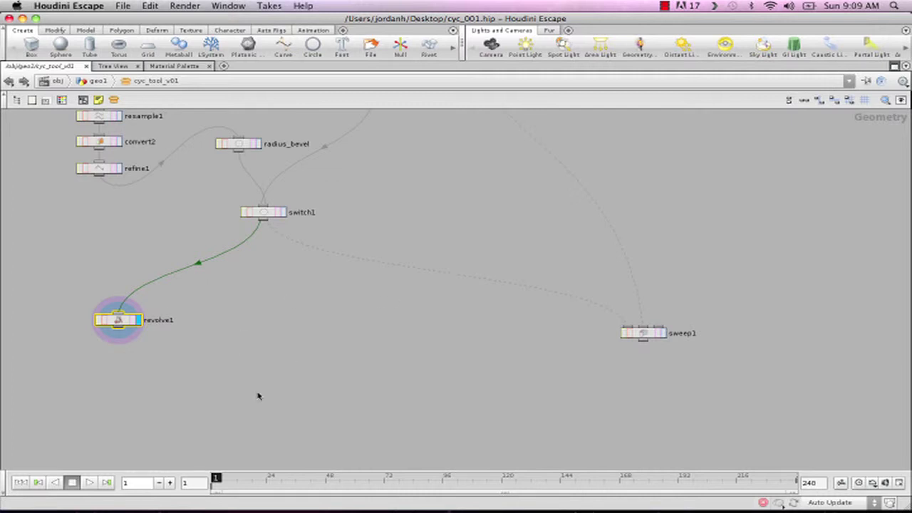
{"action": "left_click", "coordinate": [285, 388]}
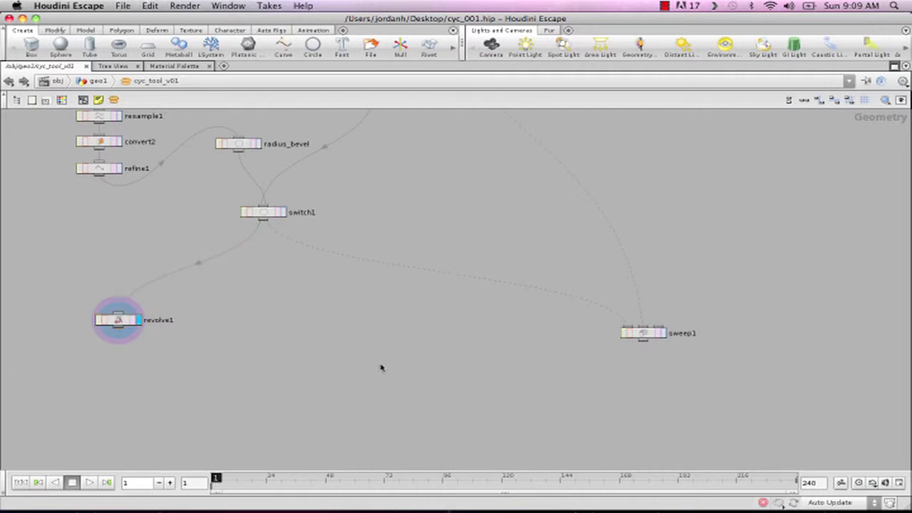
Add a Switch node below revolve1 and sweep1, wire both into it with revolve1 first, and display it.
{"action": "key", "text": "Tab"}
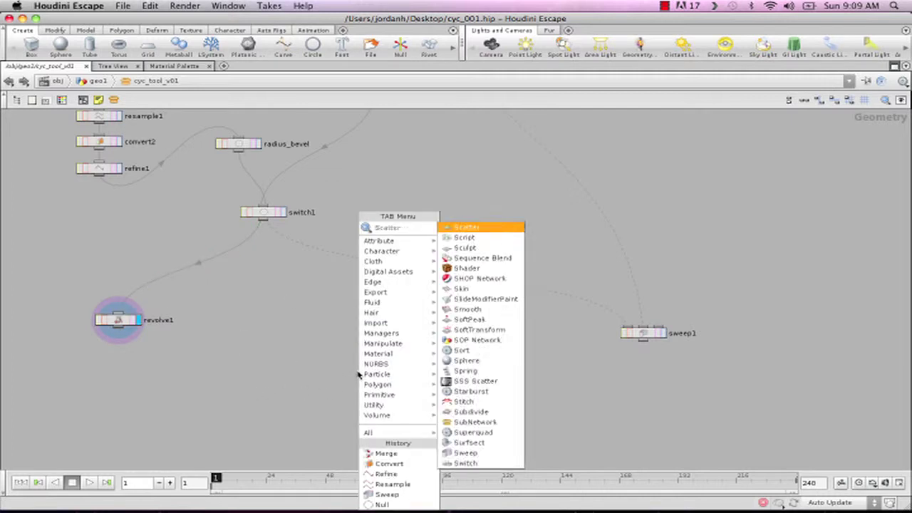
{"action": "type", "text": "sw"}
{"action": "left_click", "coordinate": [478, 239]}
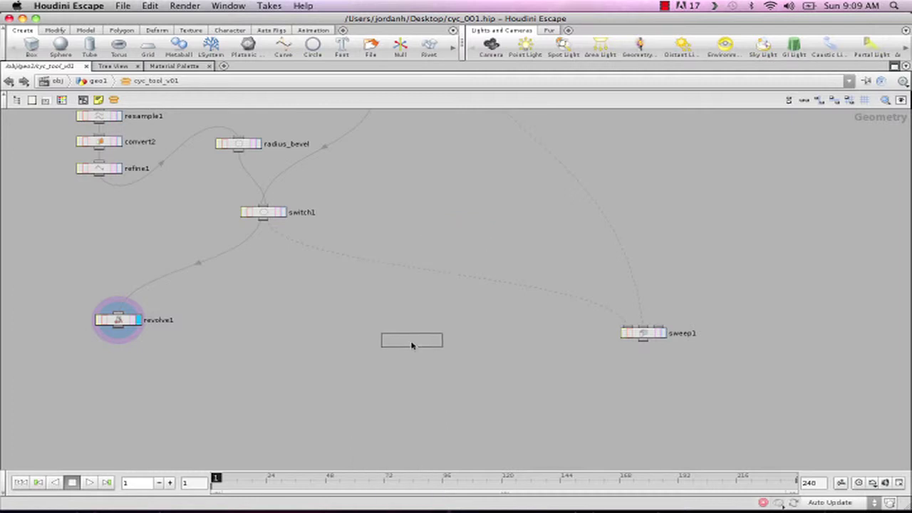
{"action": "left_click", "coordinate": [377, 415]}
{"action": "left_click_drag", "start_coordinate": [61, 297], "coordinate": [702, 356]}
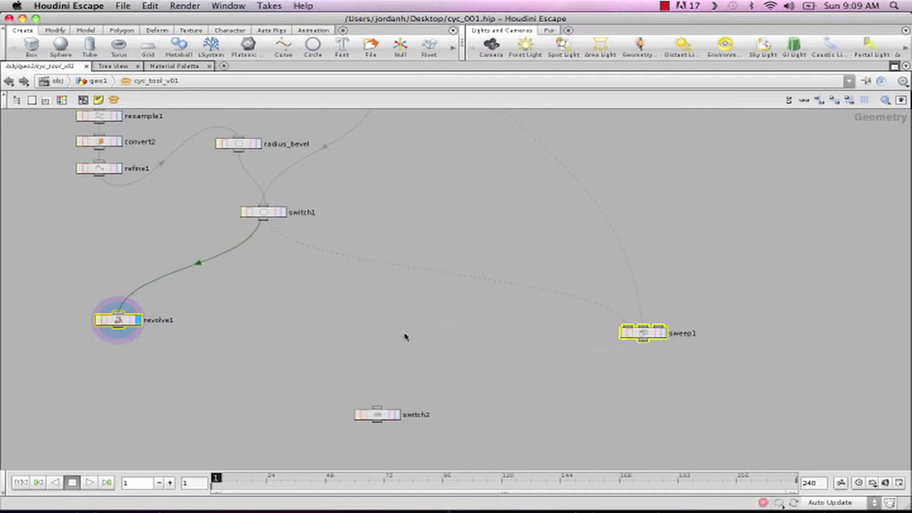
{"action": "left_click", "coordinate": [376, 410]}
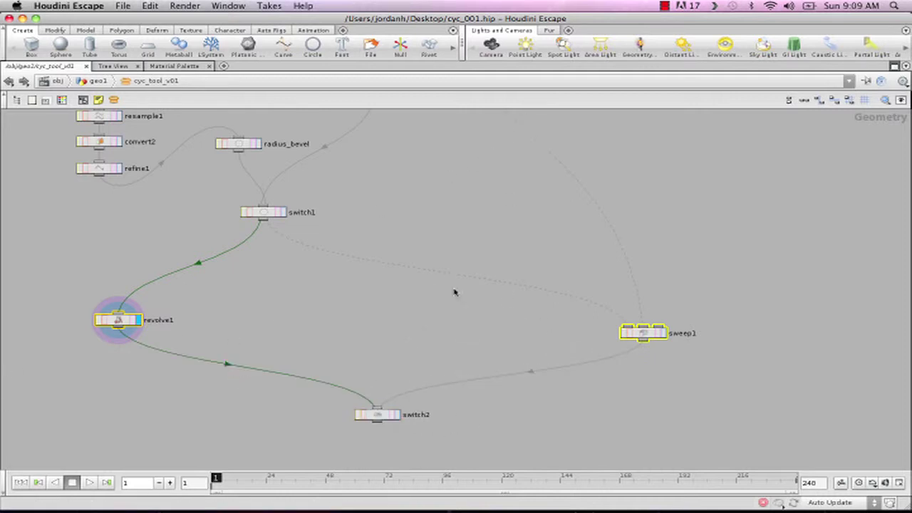
{"action": "left_click", "coordinate": [397, 419]}
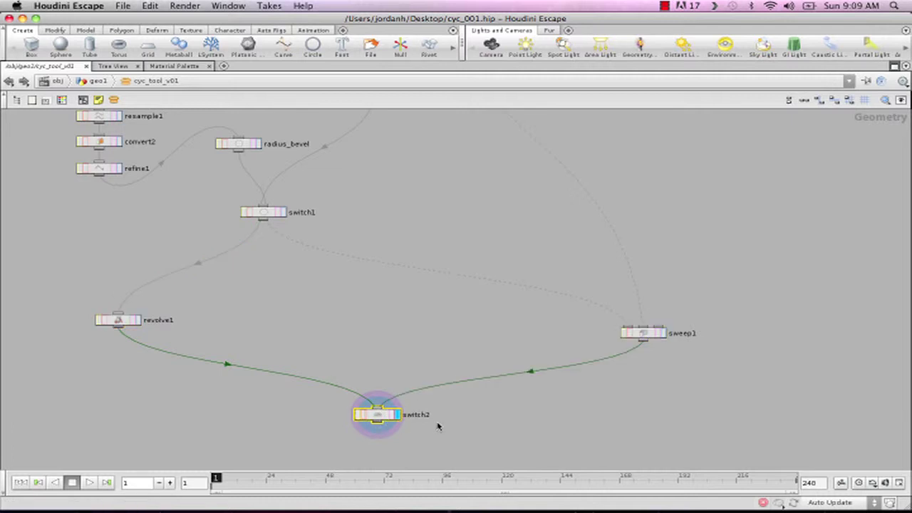
Add a Null node named CYC_OUT below switch2, wire switch2 into it, display it, and move sweep1 slightly up.
{"action": "left_click", "coordinate": [470, 431]}
{"action": "key", "text": "Tab"}
{"action": "type", "text": "n"}
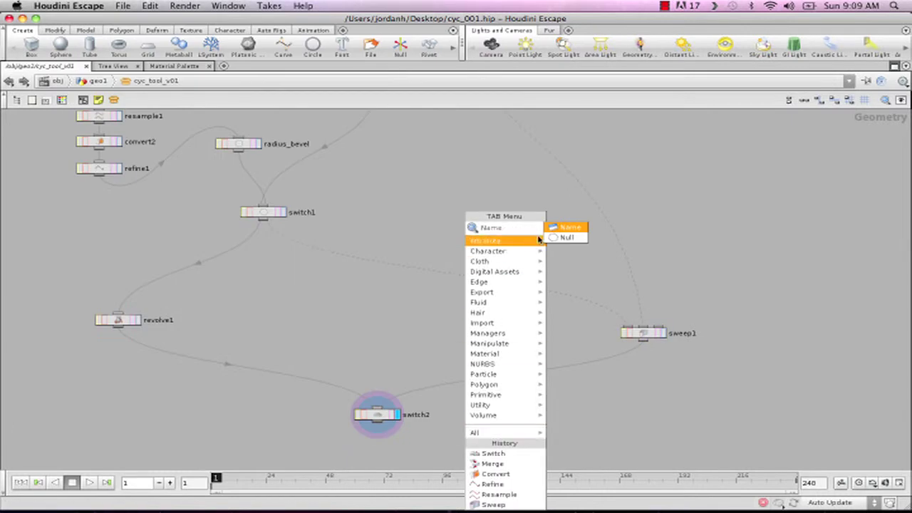
{"action": "left_click", "coordinate": [570, 238]}
{"action": "left_click", "coordinate": [382, 455]}
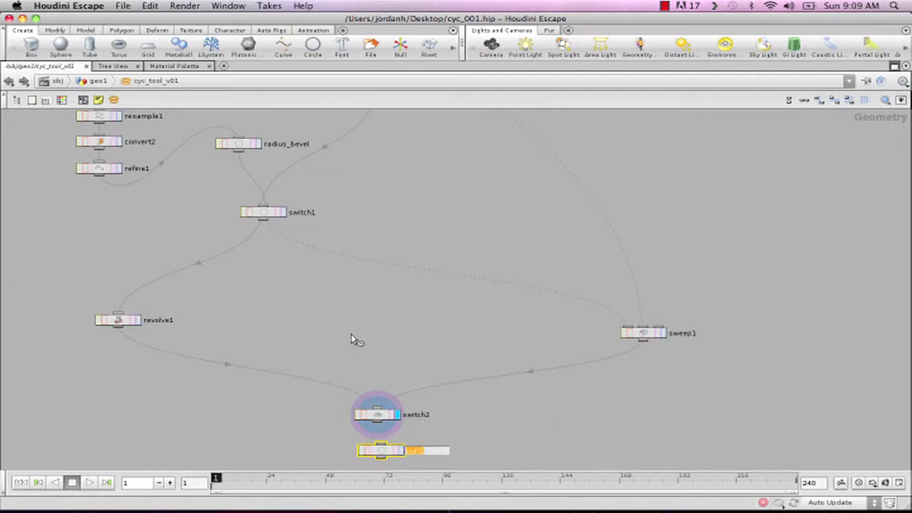
{"action": "type", "text": "CYC_OUT"}
{"action": "left_click_drag", "start_coordinate": [378, 426], "coordinate": [378, 454]}
{"action": "left_click", "coordinate": [381, 454]}
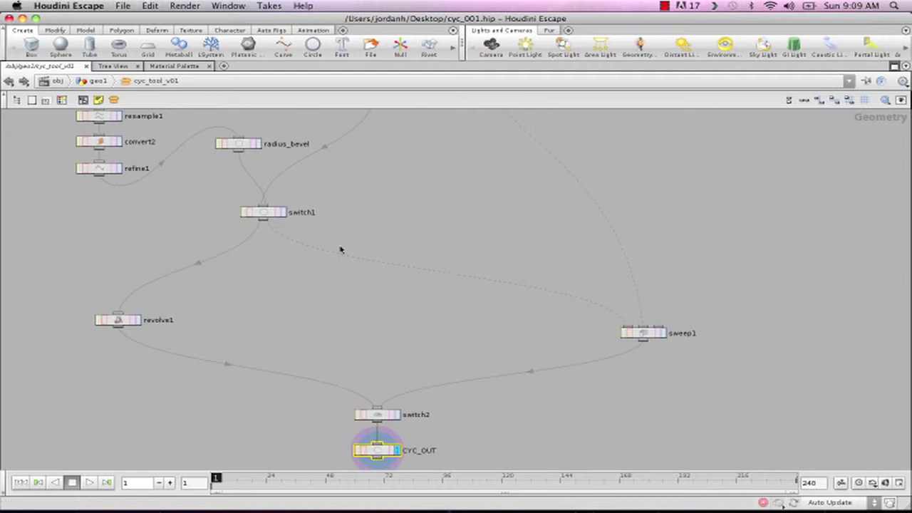
{"action": "left_click_drag", "start_coordinate": [638, 331], "coordinate": [632, 299]}
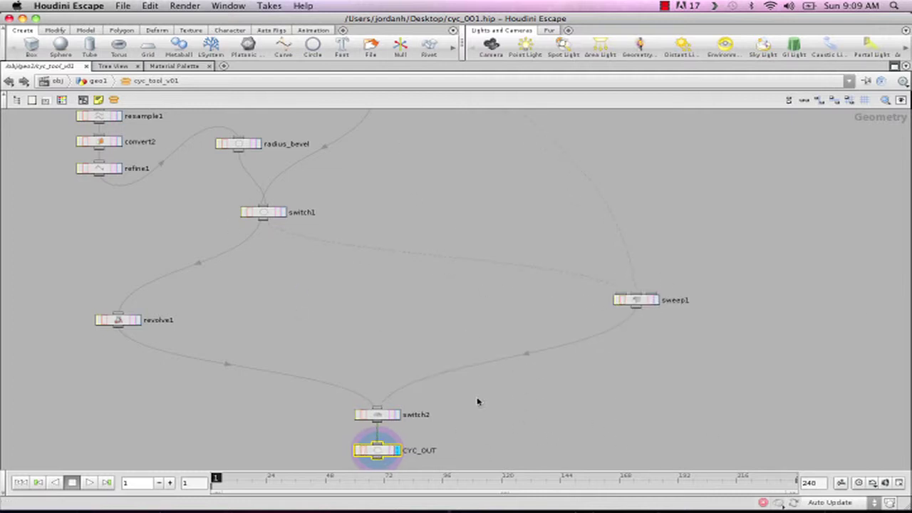
Link switch2's Select Input to the copied cyc type parameter by relative reference and restore the multi-pane layout.
{"action": "left_click", "coordinate": [380, 415]}
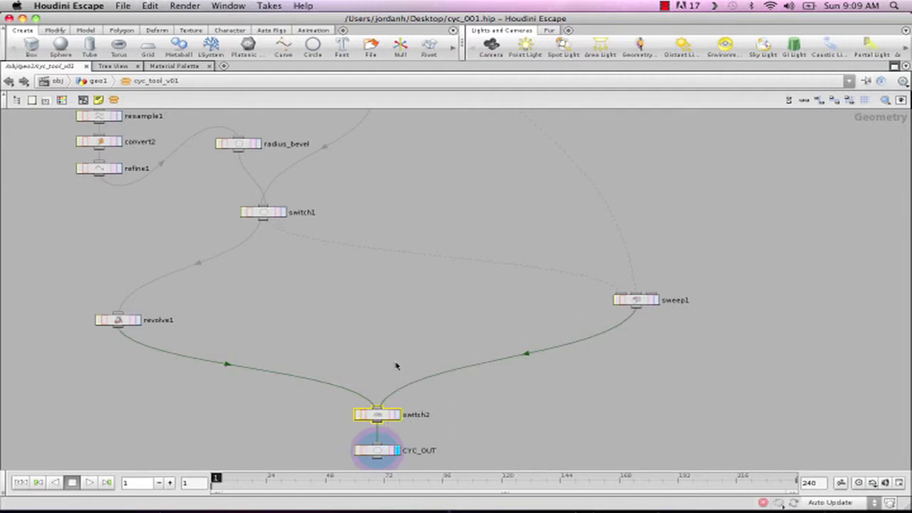
{"action": "key", "text": "p"}
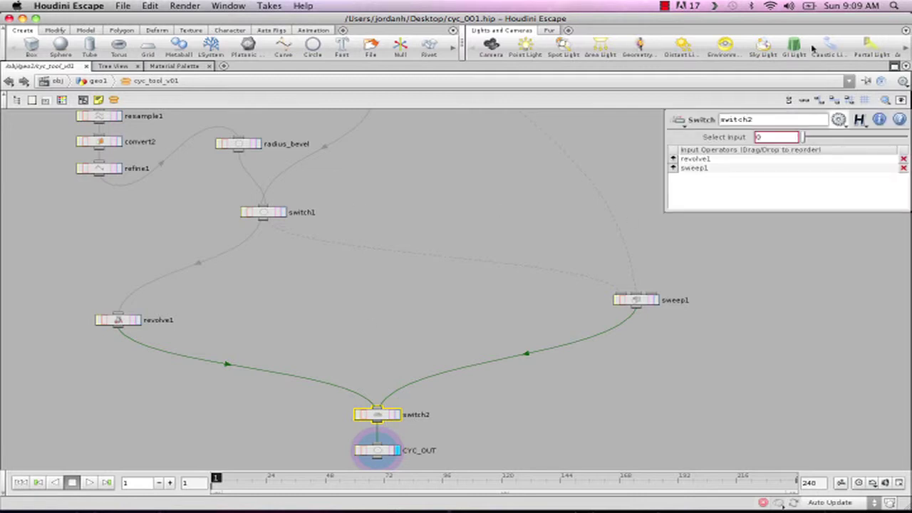
{"action": "right_click", "coordinate": [773, 139]}
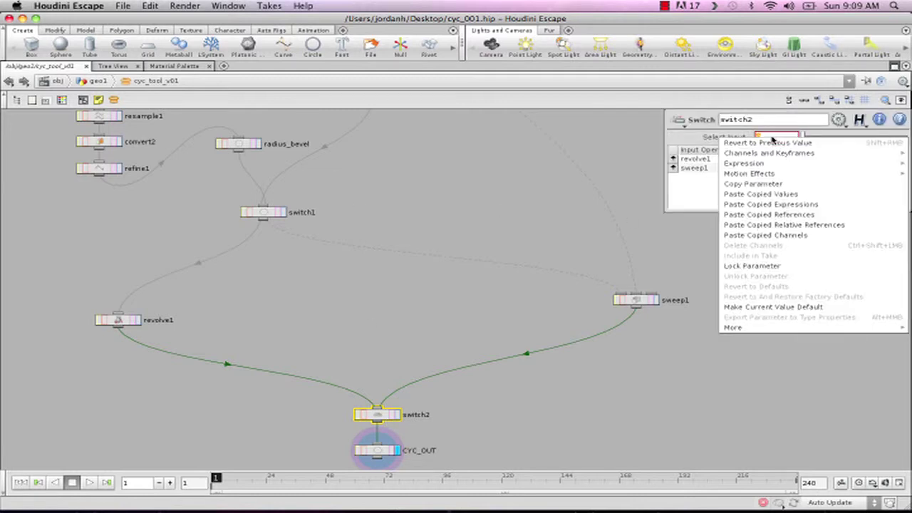
{"action": "left_click", "coordinate": [796, 225]}
{"action": "left_click", "coordinate": [514, 257]}
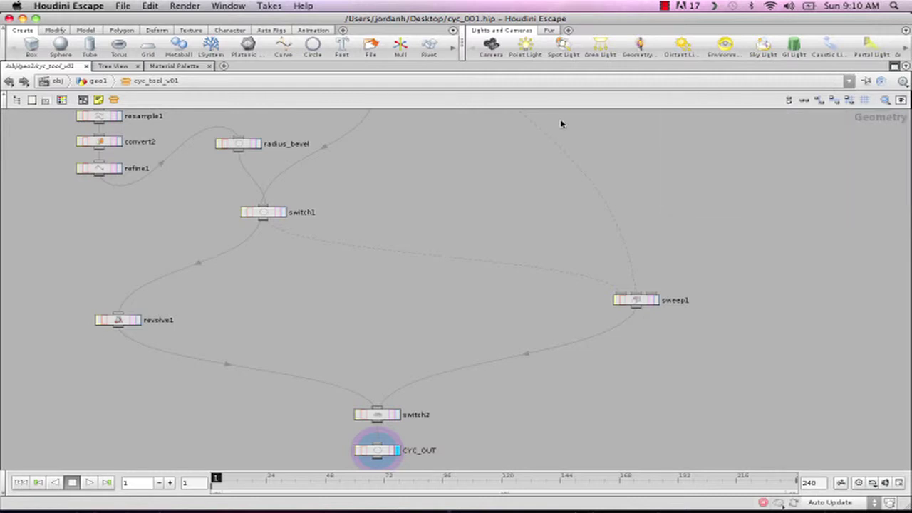
{"action": "left_click", "coordinate": [894, 66]}
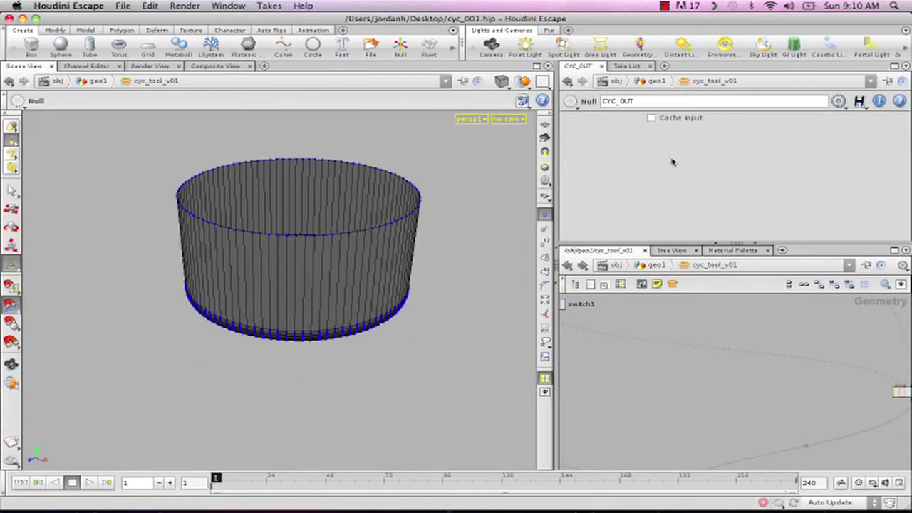
Go back up to the geo1 level and set the cyc type of cyc_tool_v01 to custom.
{"action": "scroll", "coordinate": [710, 335], "scroll_direction": "up", "scroll_amount": 10}
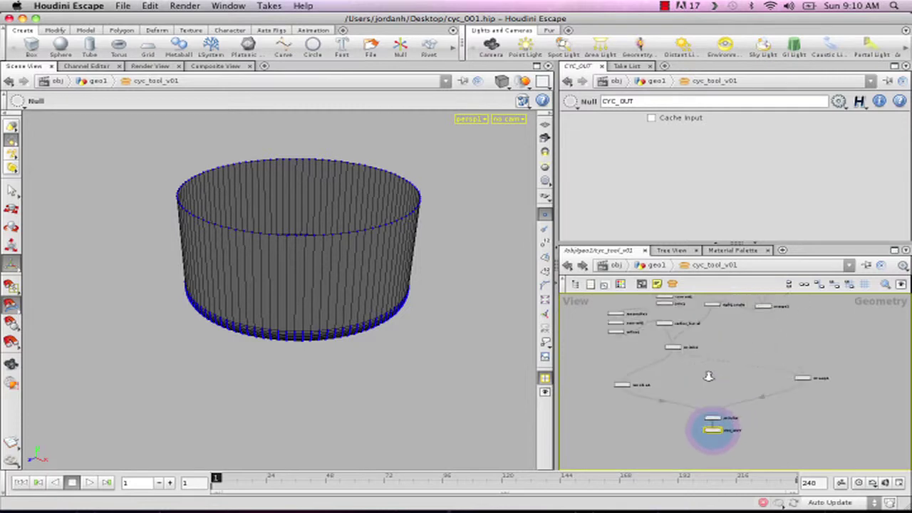
{"action": "scroll", "coordinate": [778, 364], "scroll_direction": "down", "scroll_amount": 3}
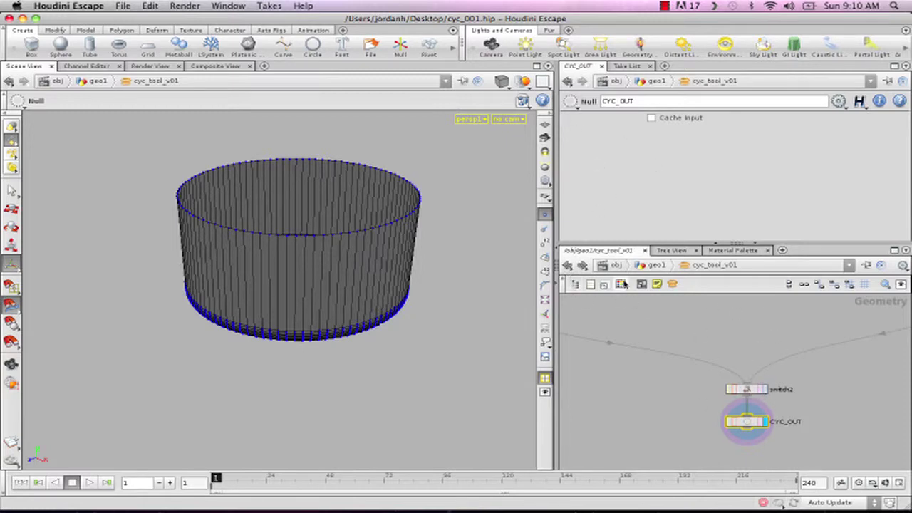
{"action": "left_click", "coordinate": [568, 265]}
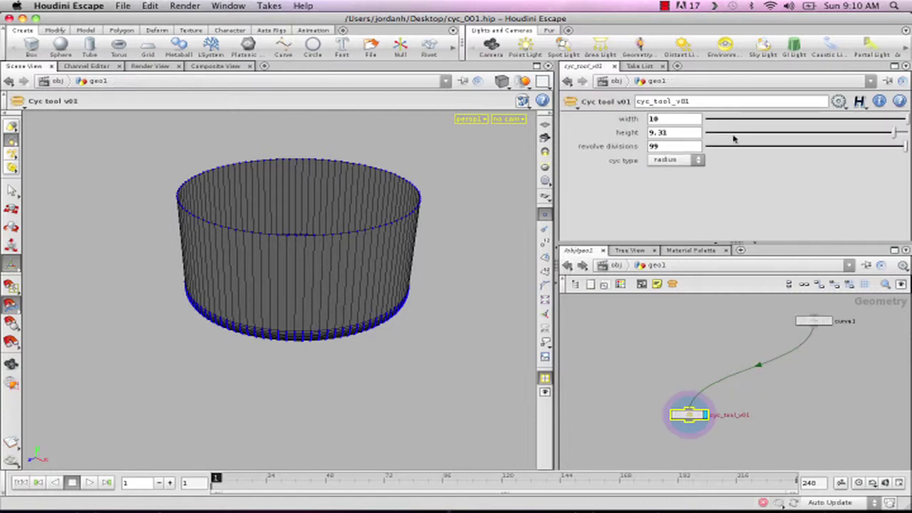
{"action": "left_click", "coordinate": [677, 161]}
{"action": "left_click", "coordinate": [675, 183]}
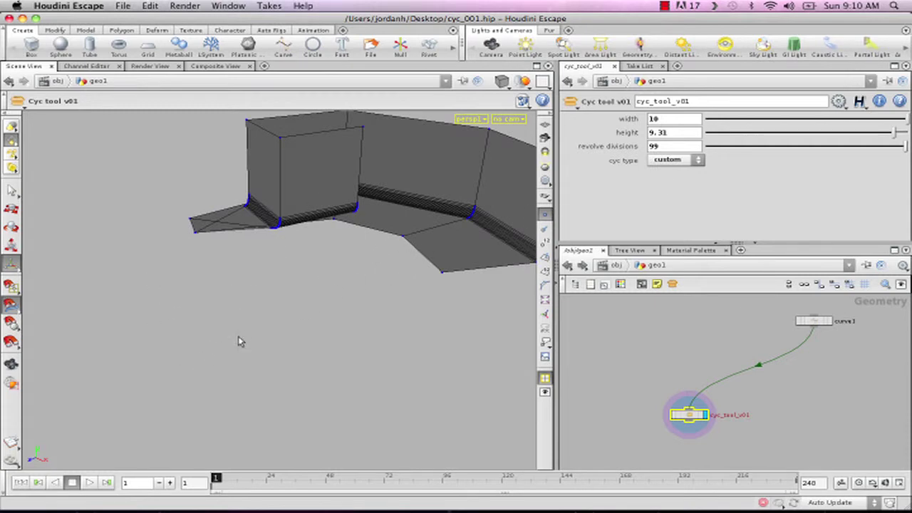
Test the cyc type menu by switching between radius and custom, finishing on radius.
{"action": "key", "text": "s"}
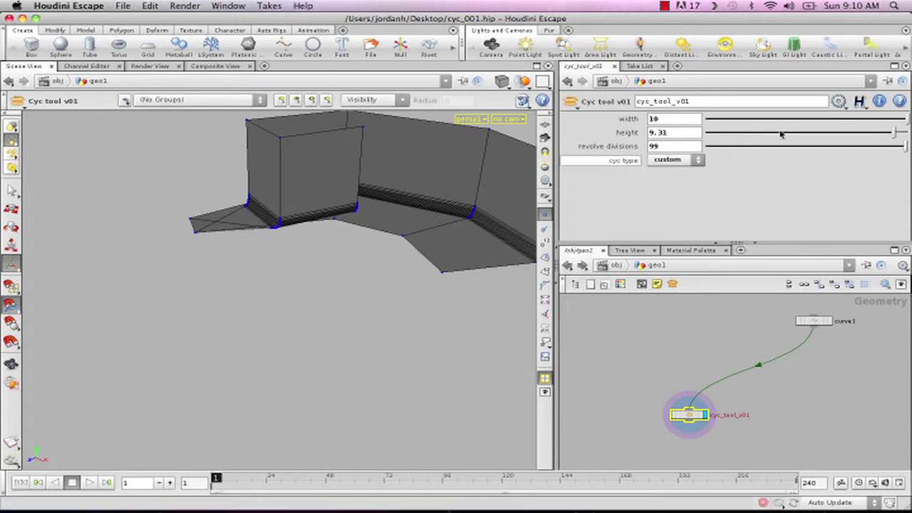
{"action": "left_click", "coordinate": [668, 160]}
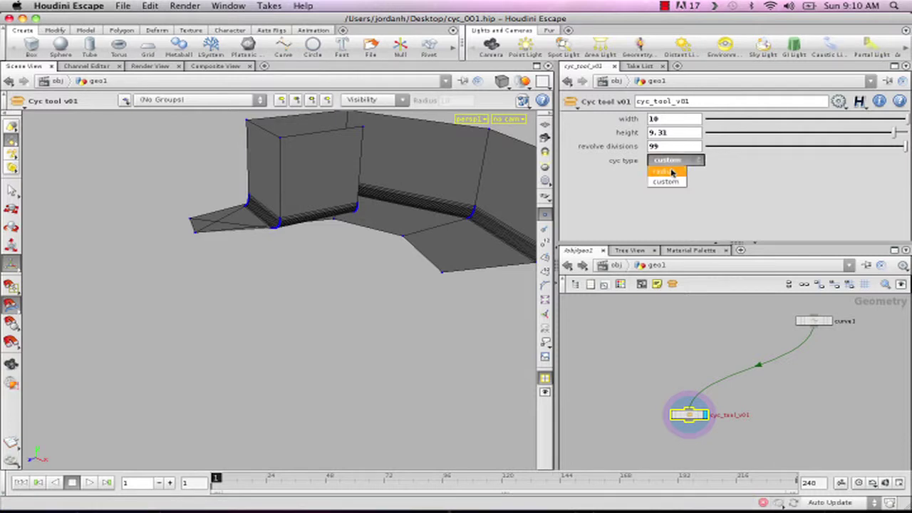
{"action": "left_click", "coordinate": [670, 180]}
{"action": "left_click", "coordinate": [673, 160]}
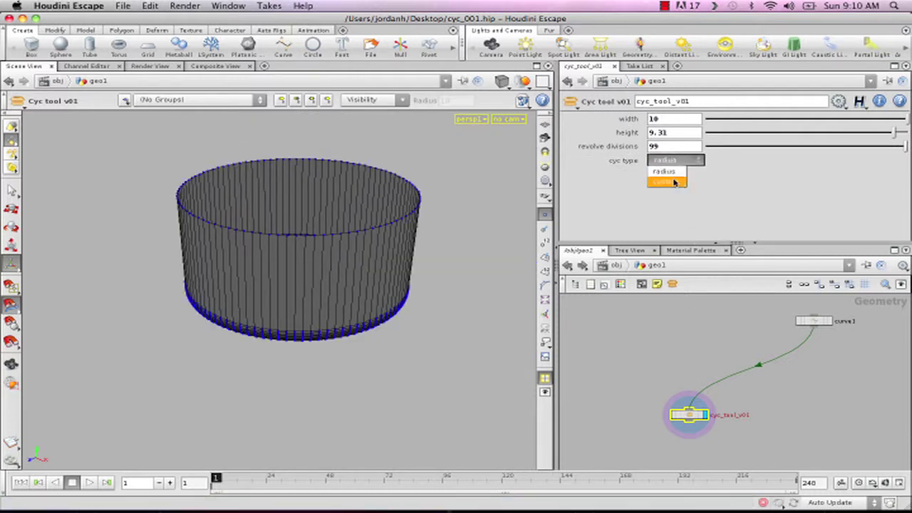
{"action": "left_click", "coordinate": [673, 178]}
{"action": "left_click", "coordinate": [667, 160]}
{"action": "left_click", "coordinate": [669, 178]}
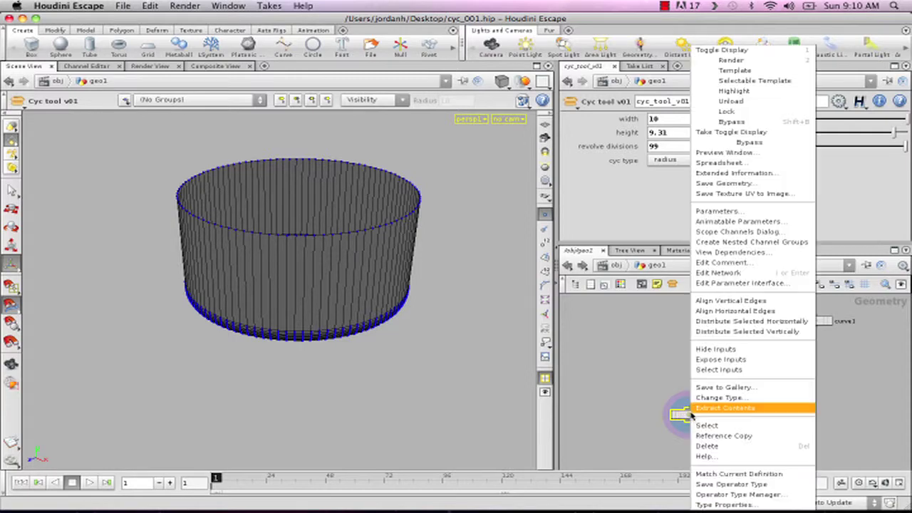
Open the type properties of cyc_tool_v01 and add a Toggle parameter below cyc type.
{"action": "right_click", "coordinate": [688, 416]}
{"action": "left_click", "coordinate": [727, 505]}
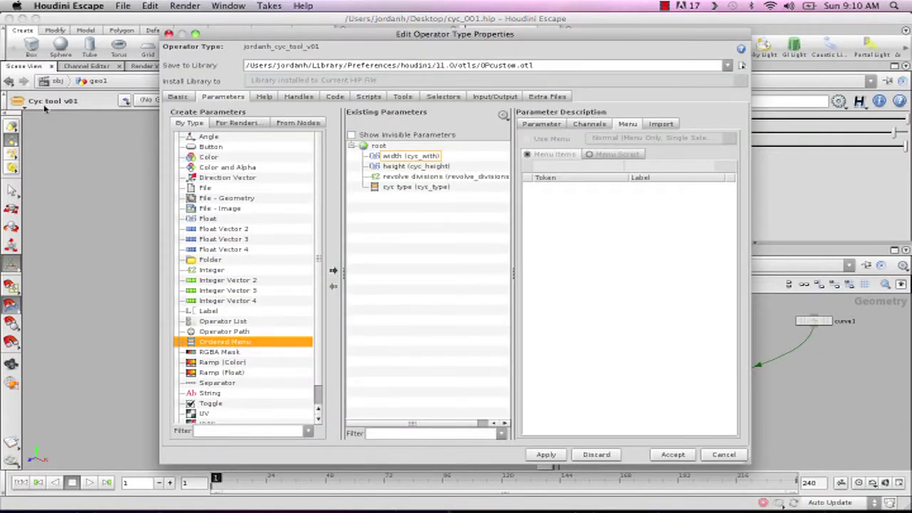
{"action": "left_click_drag", "start_coordinate": [367, 35], "coordinate": [210, 21]}
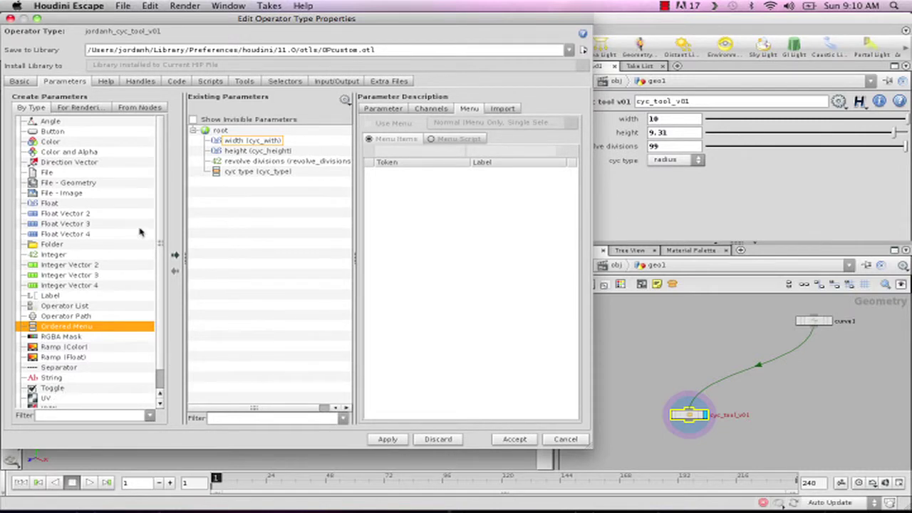
{"action": "scroll", "coordinate": [162, 234], "scroll_direction": "down", "scroll_amount": 1}
{"action": "left_click", "coordinate": [58, 368]}
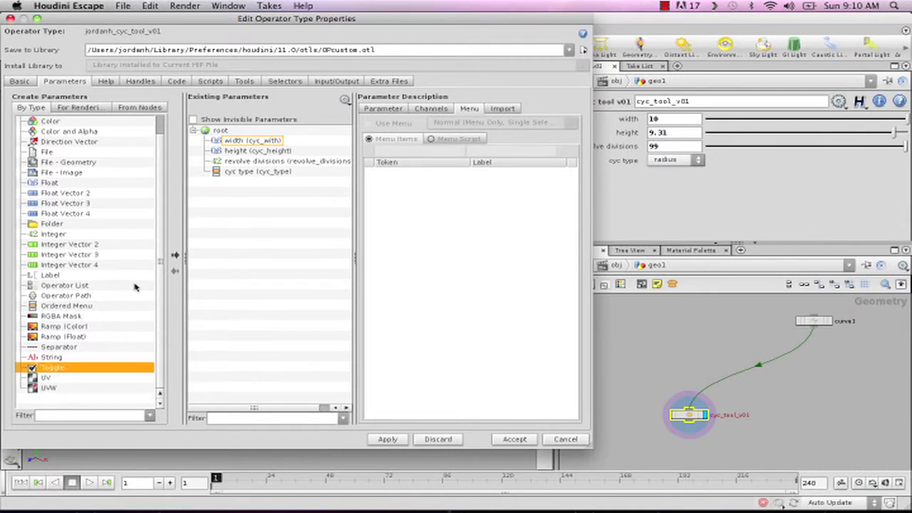
{"action": "left_click", "coordinate": [174, 255]}
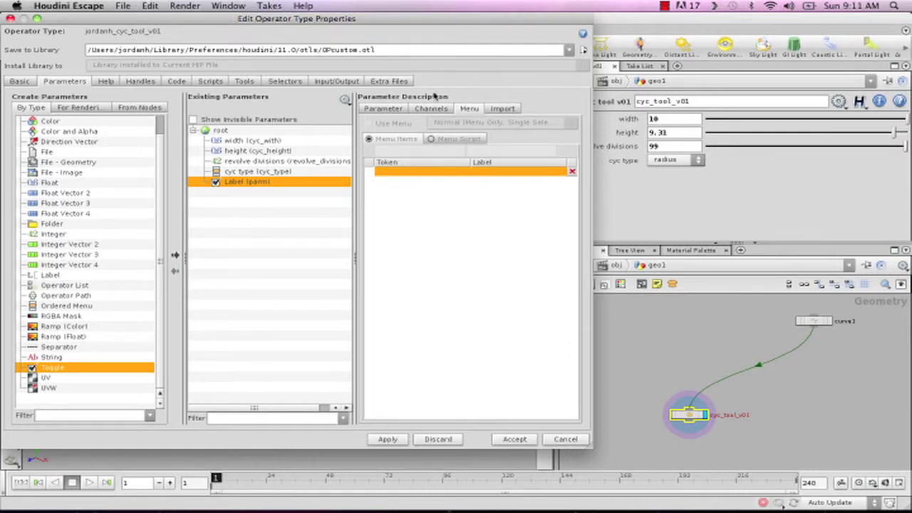
Name the new toggle parameter bevel_toggle, label it bevel, and apply and accept the type properties.
{"action": "left_click", "coordinate": [384, 108]}
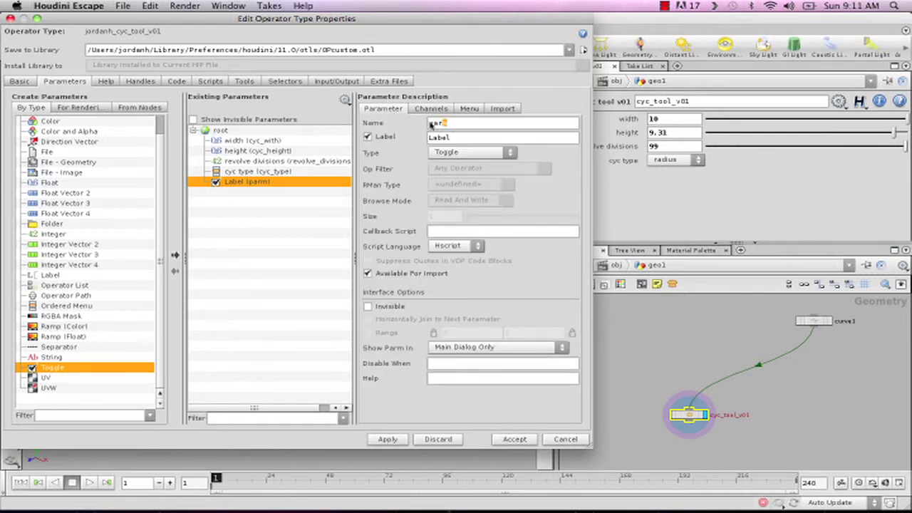
{"action": "double_click", "coordinate": [433, 124]}
{"action": "type", "text": "bevel_toggle"}
{"action": "key", "text": "Tab"}
{"action": "type", "text": "be"}
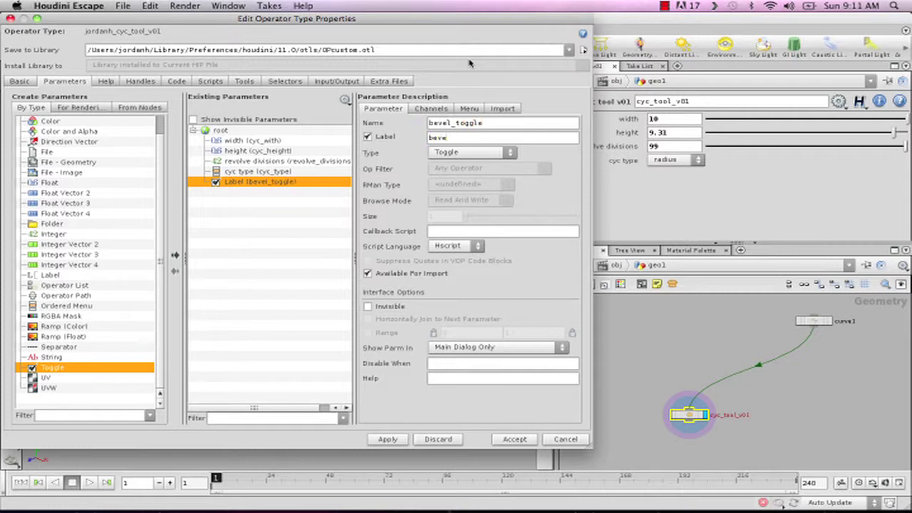
{"action": "left_click", "coordinate": [381, 440]}
{"action": "left_click", "coordinate": [518, 440]}
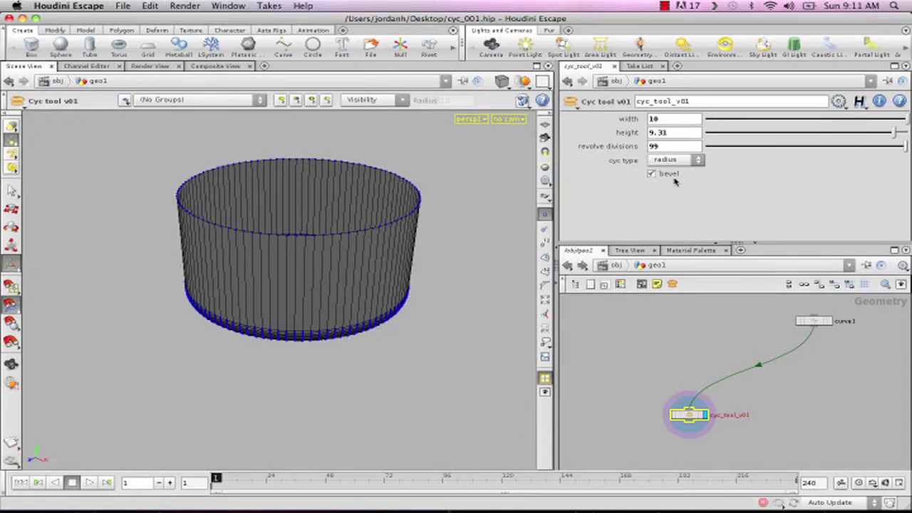
Copy the bevel parameter of cyc_tool_v01, then enter the asset's network and maximize the network pane.
{"action": "right_click", "coordinate": [674, 175]}
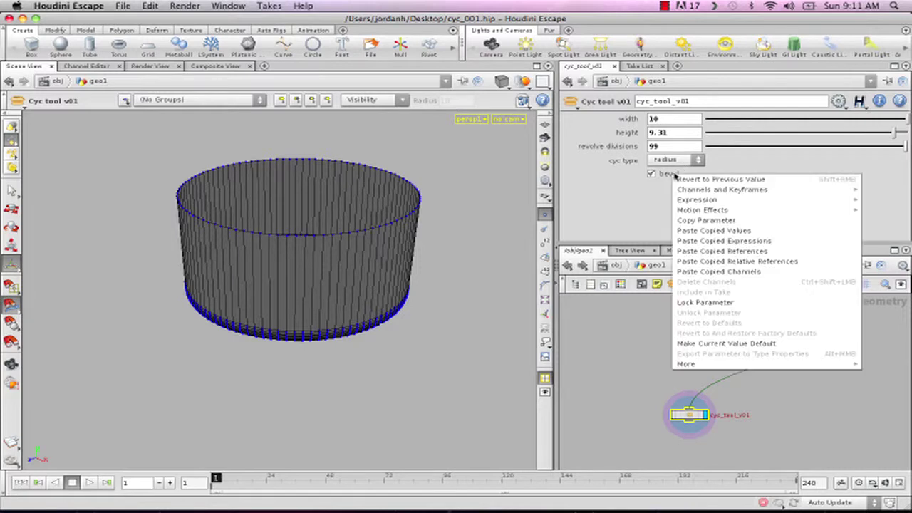
{"action": "left_click", "coordinate": [720, 223]}
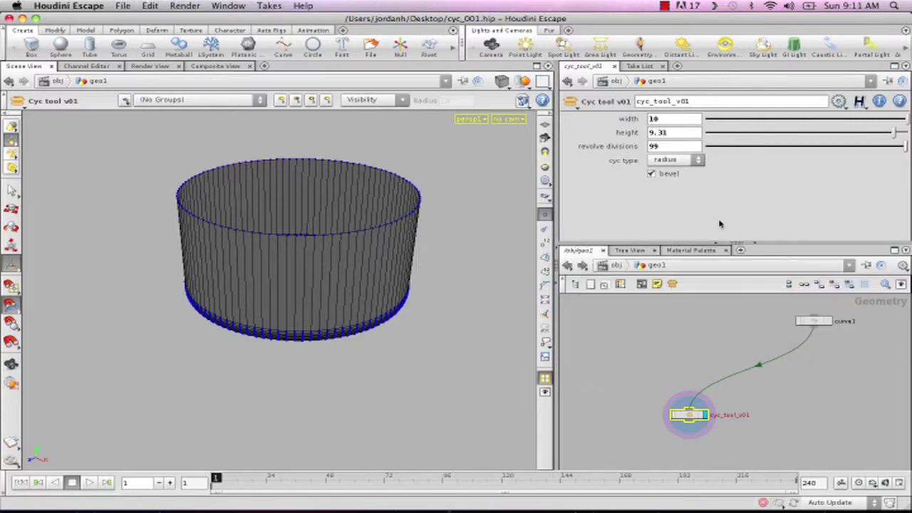
{"action": "double_click", "coordinate": [687, 417]}
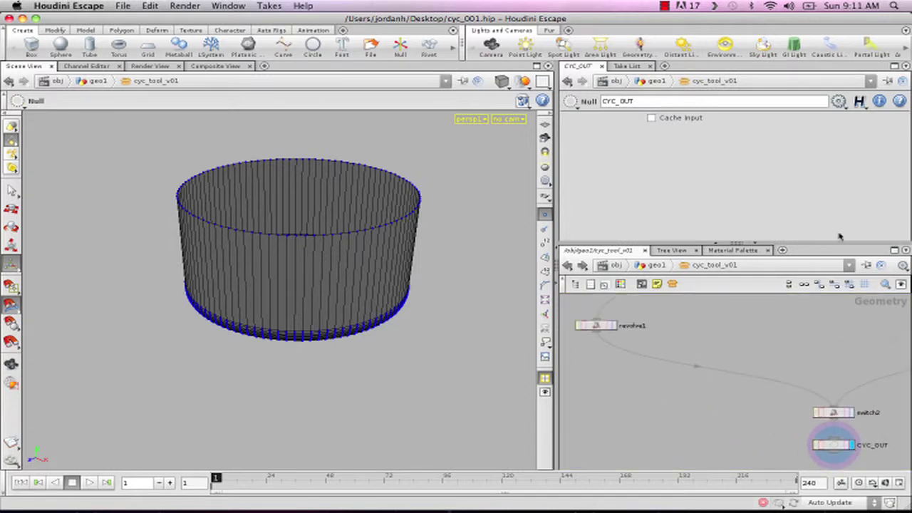
{"action": "left_click", "coordinate": [894, 250]}
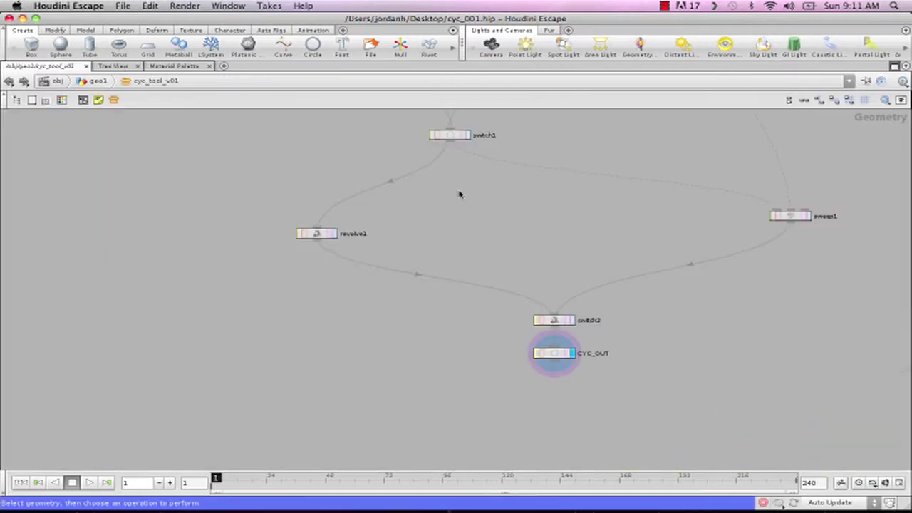
Link switch1's Select Input to the copied bevel parameter by relative reference, ch("../bevel_toggle").
{"action": "scroll", "coordinate": [468, 193], "scroll_direction": "down", "scroll_amount": 4}
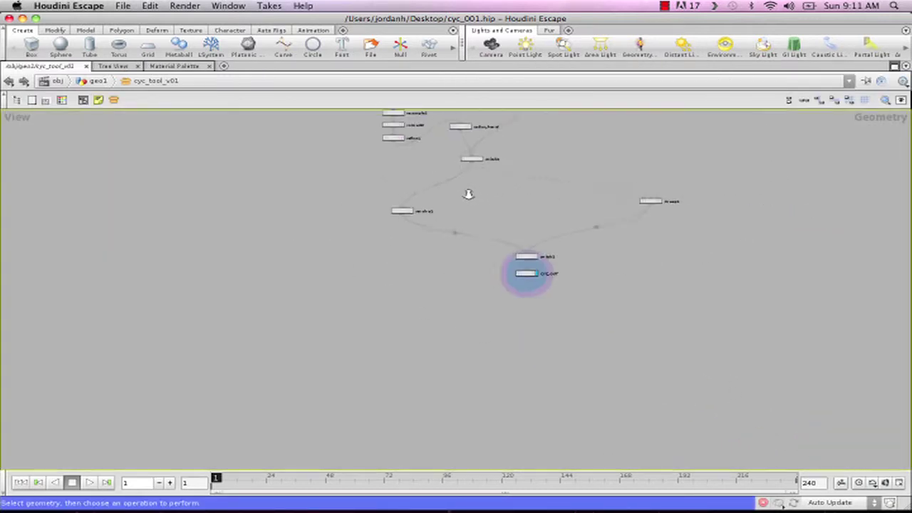
{"action": "scroll", "coordinate": [452, 320], "scroll_direction": "up", "scroll_amount": 10}
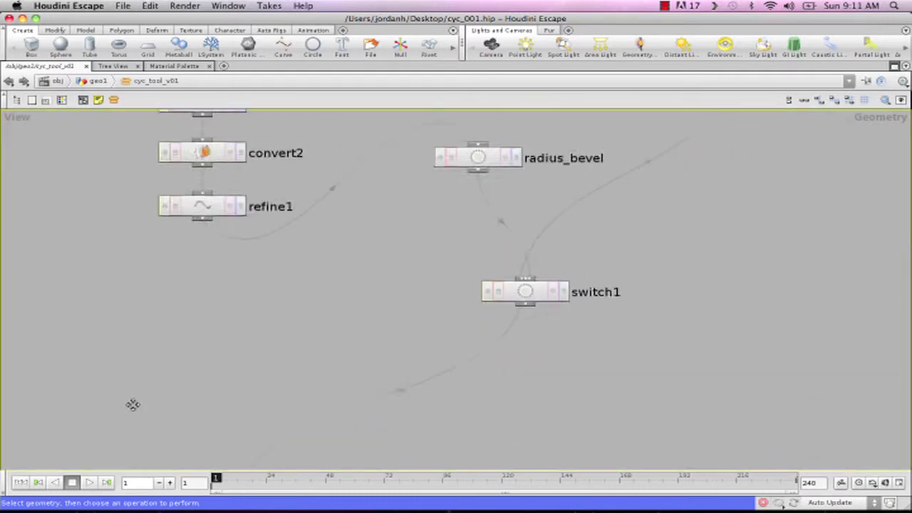
{"action": "left_click", "coordinate": [436, 351]}
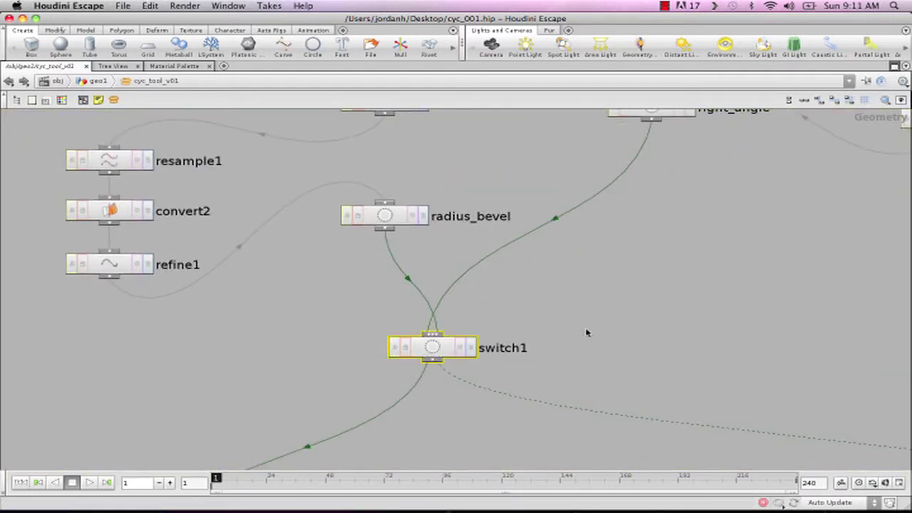
{"action": "key", "text": "p"}
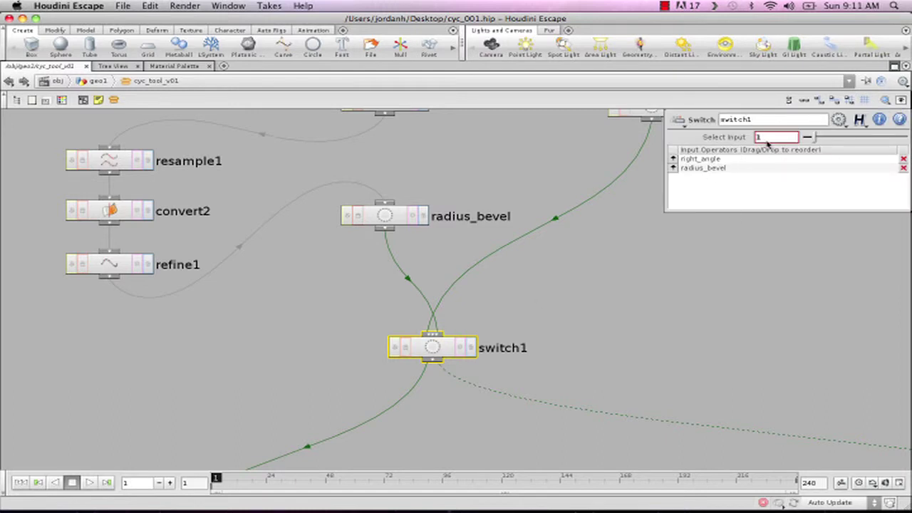
{"action": "right_click", "coordinate": [768, 139]}
{"action": "left_click", "coordinate": [785, 236]}
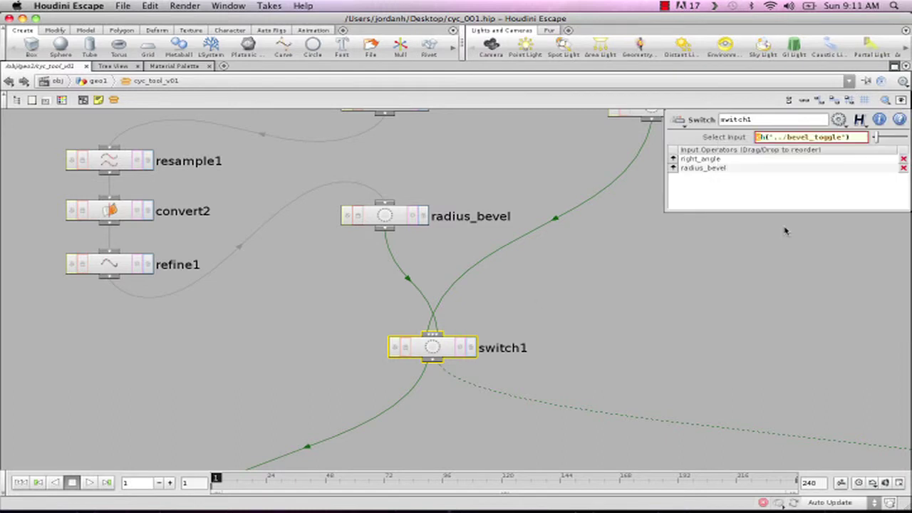